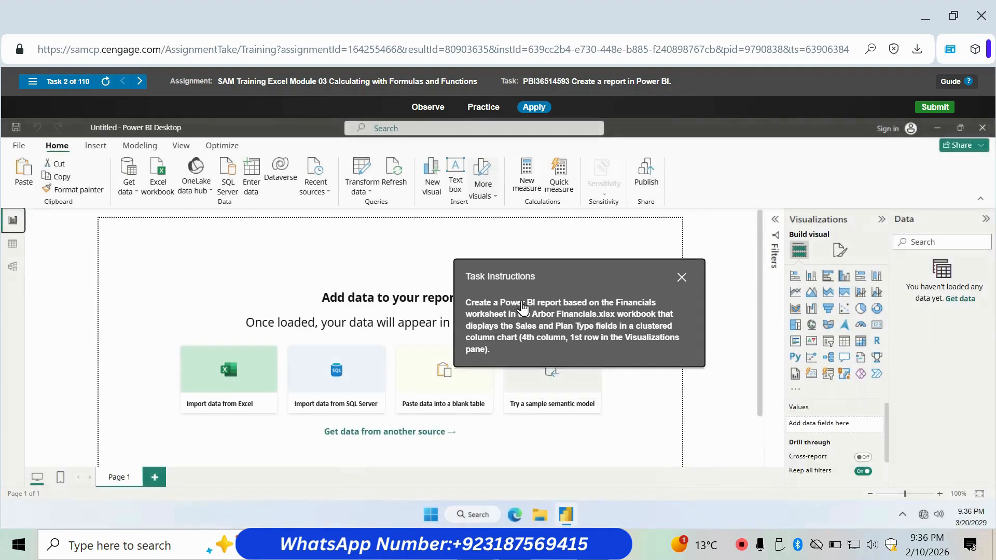
- Import the Financials worksheet from the Arbor Financials.xlsx workbook and load it into the report
drag(587, 327, 662, 316)
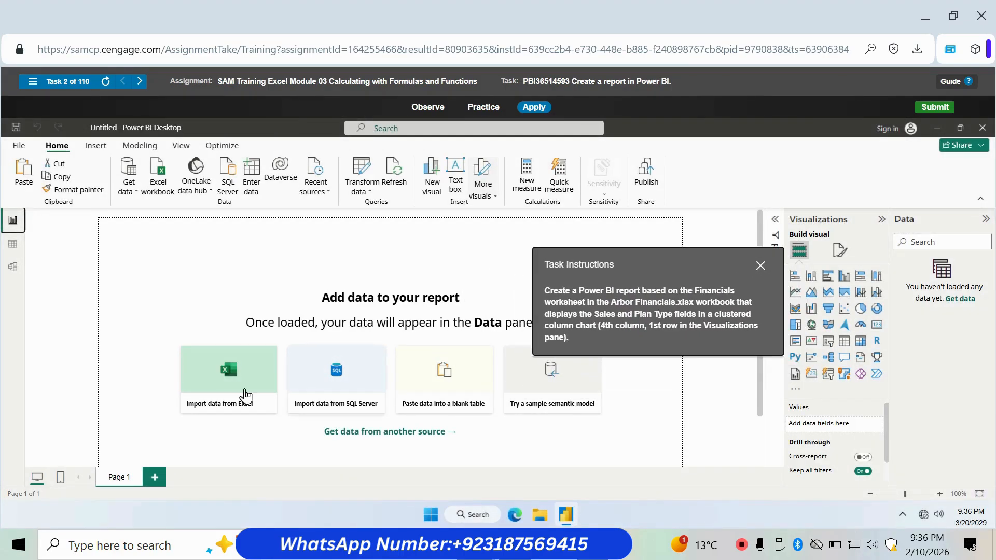
click(214, 384)
click(479, 292)
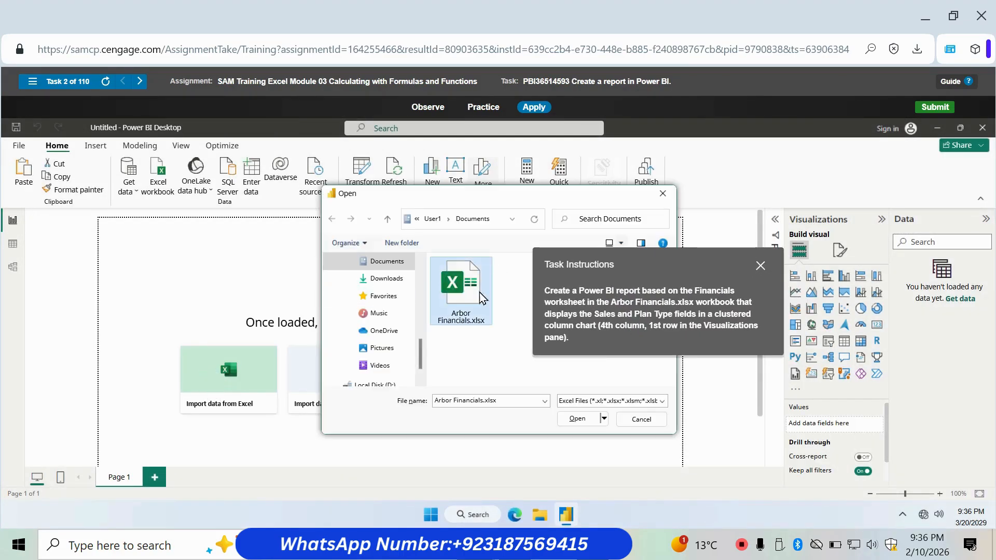
click(576, 420)
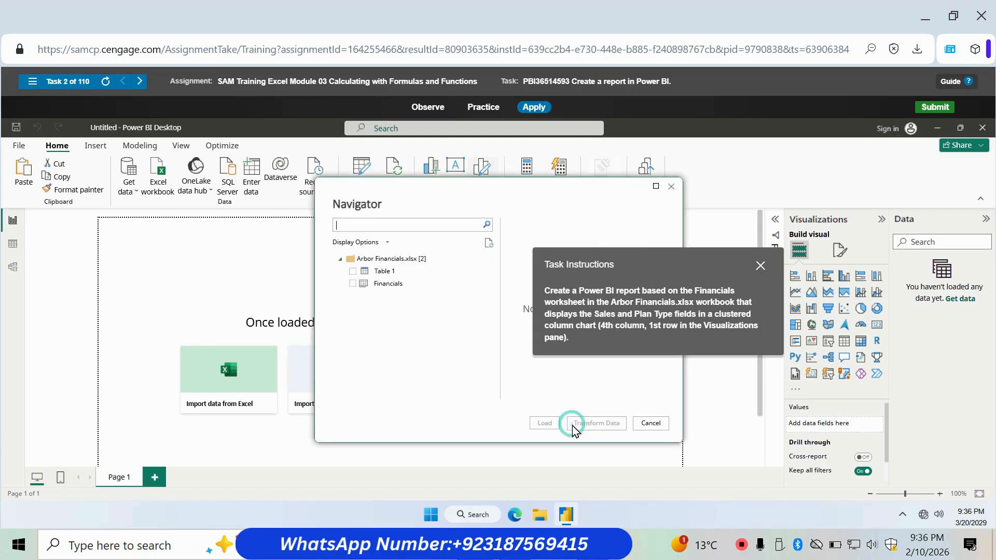
click(353, 283)
click(544, 428)
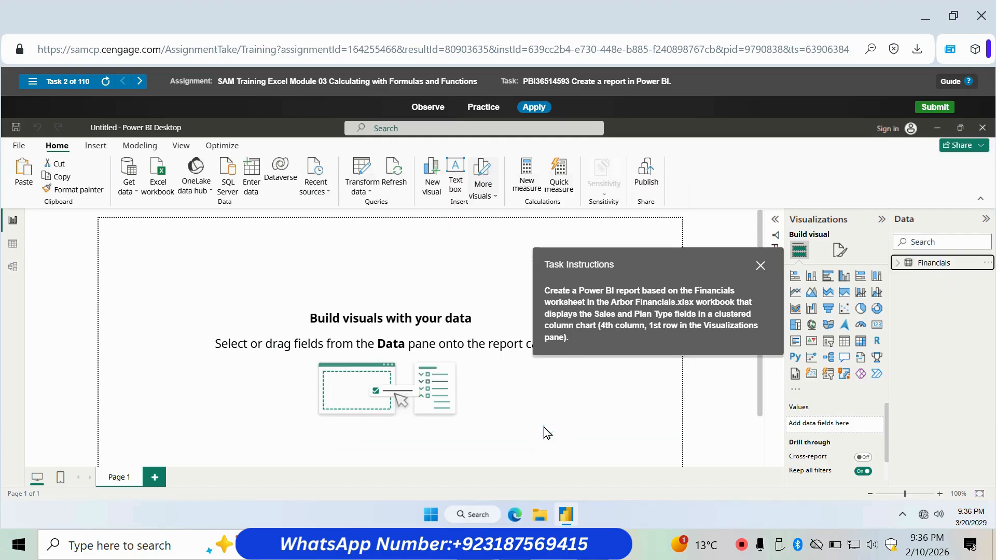
- Create a clustered column chart from the Sales and Plan Type fields of the Financials table
drag(720, 322, 581, 228)
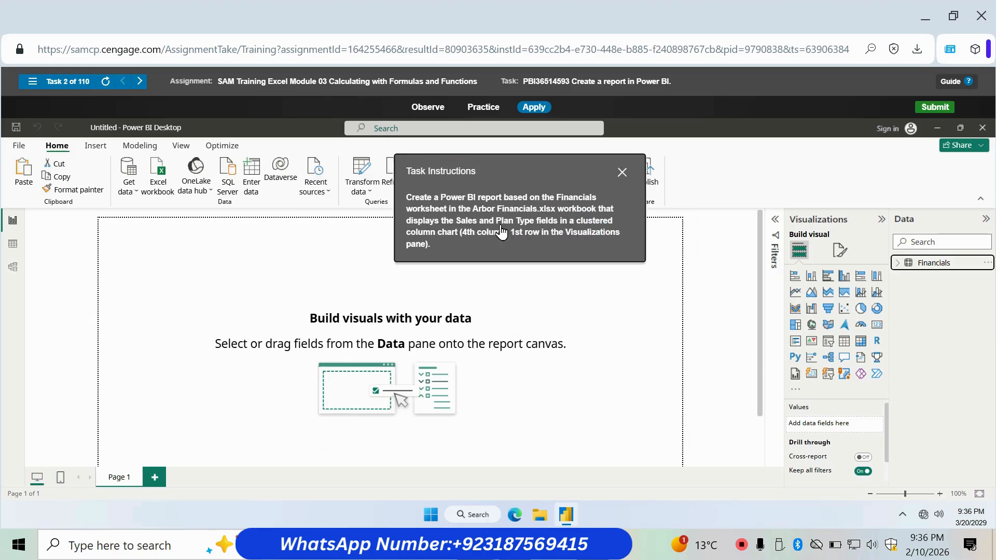
click(901, 265)
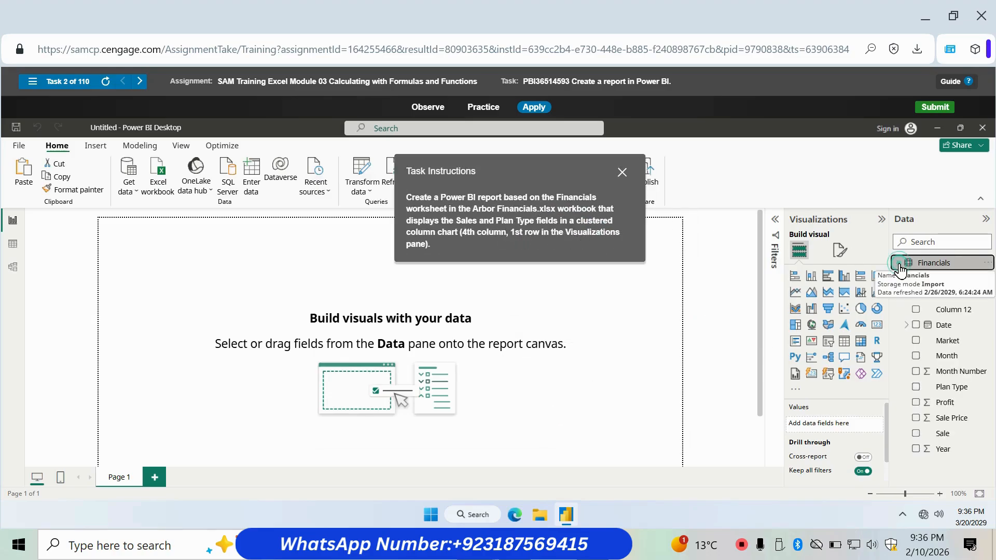
click(916, 279)
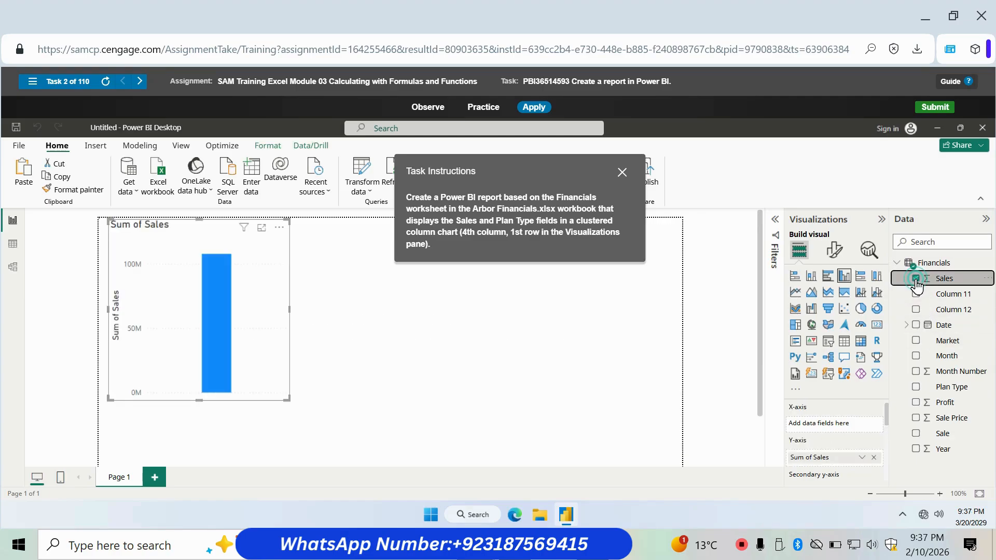
click(917, 388)
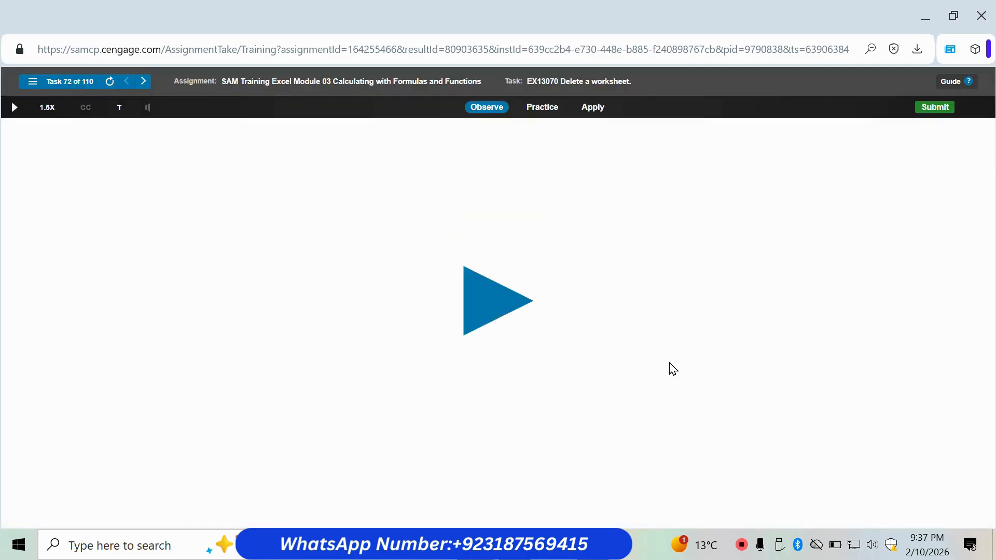
- Open training task 3, Import data from multiple sources in Power BI, in Apply mode and move its instructions aside
click(27, 88)
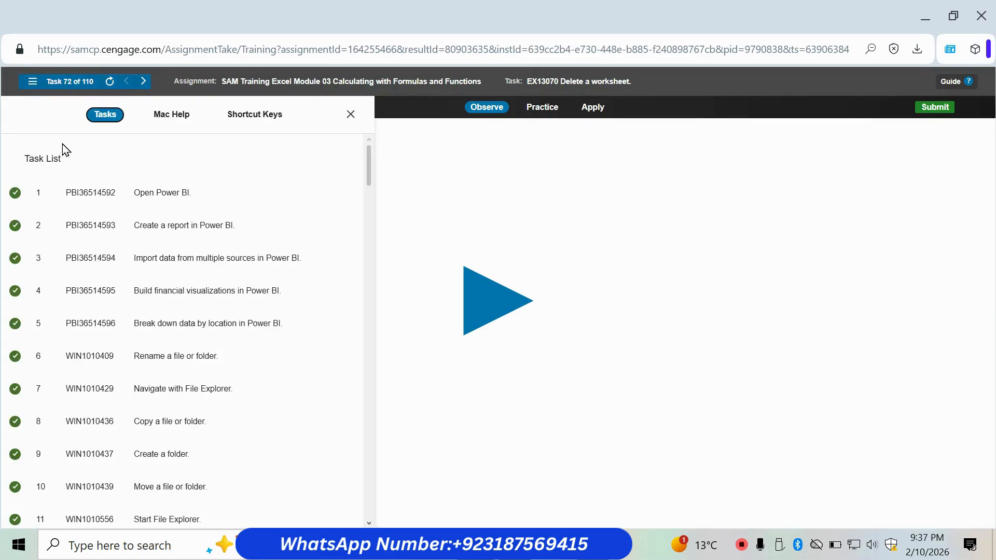
click(156, 257)
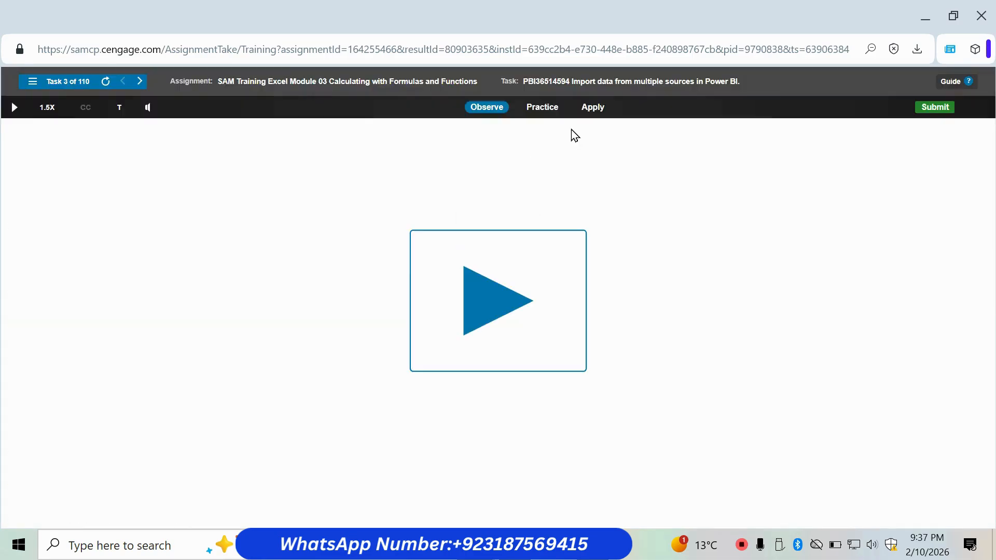
click(589, 110)
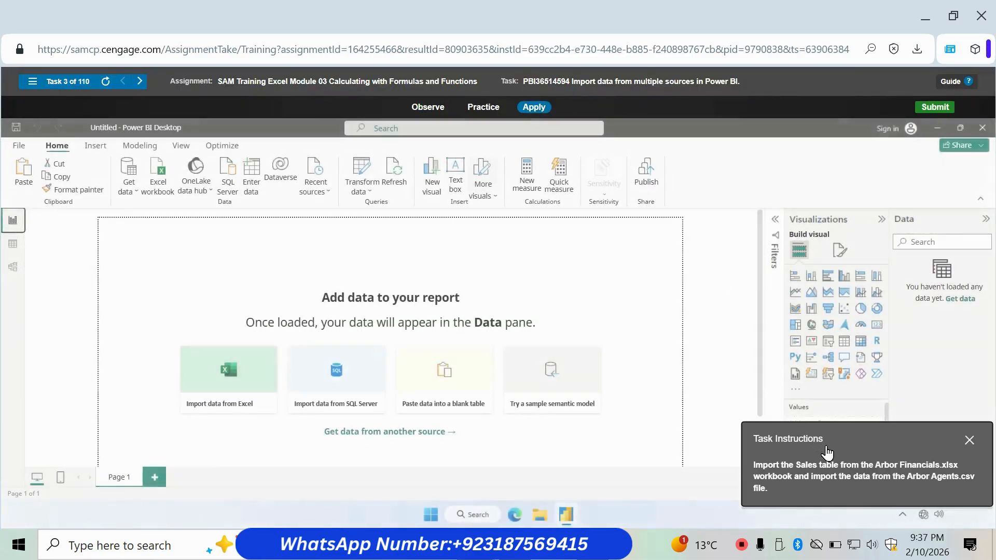
drag(827, 451, 534, 234)
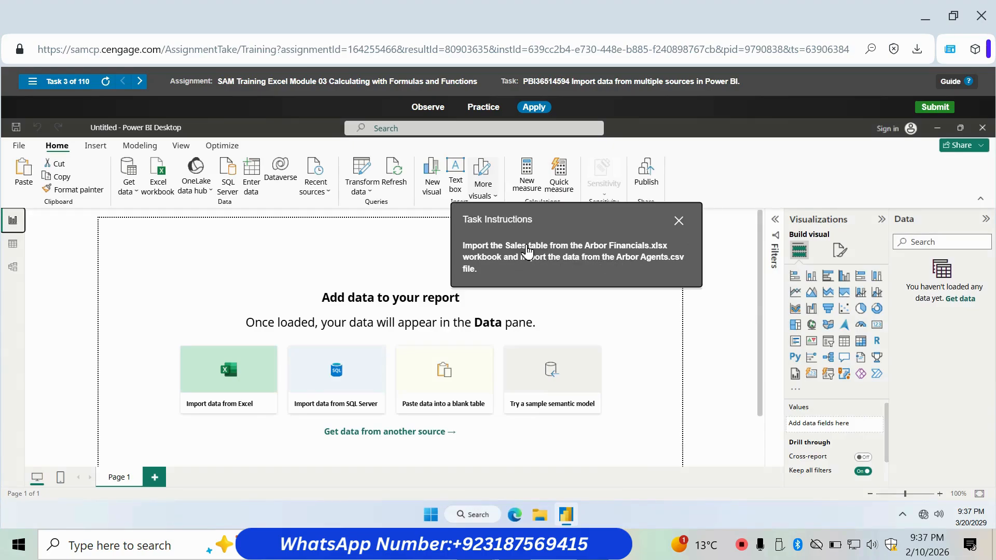
drag(527, 250, 754, 211)
- Import the Sales table from the Arbor Financials.xlsx workbook and load it into the report
click(157, 192)
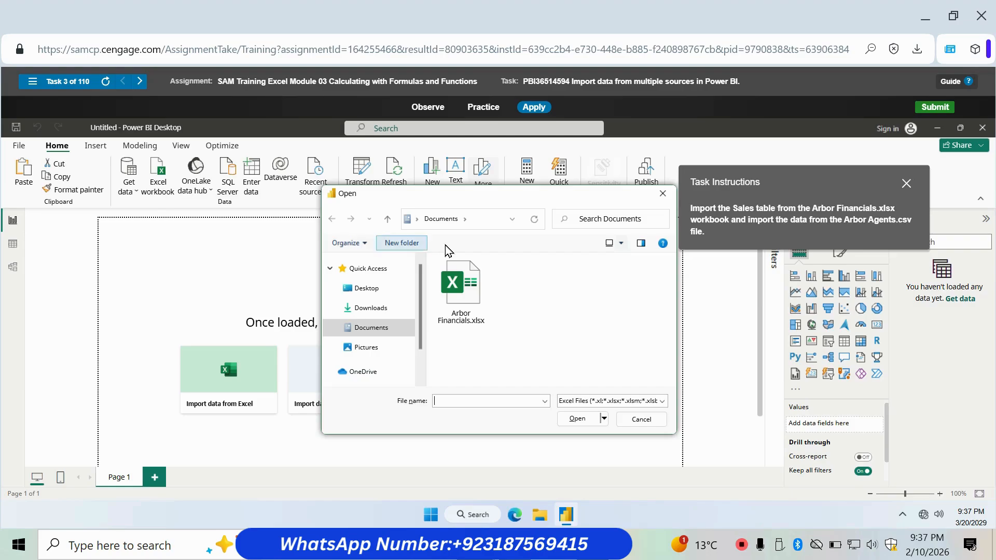
click(460, 288)
click(575, 419)
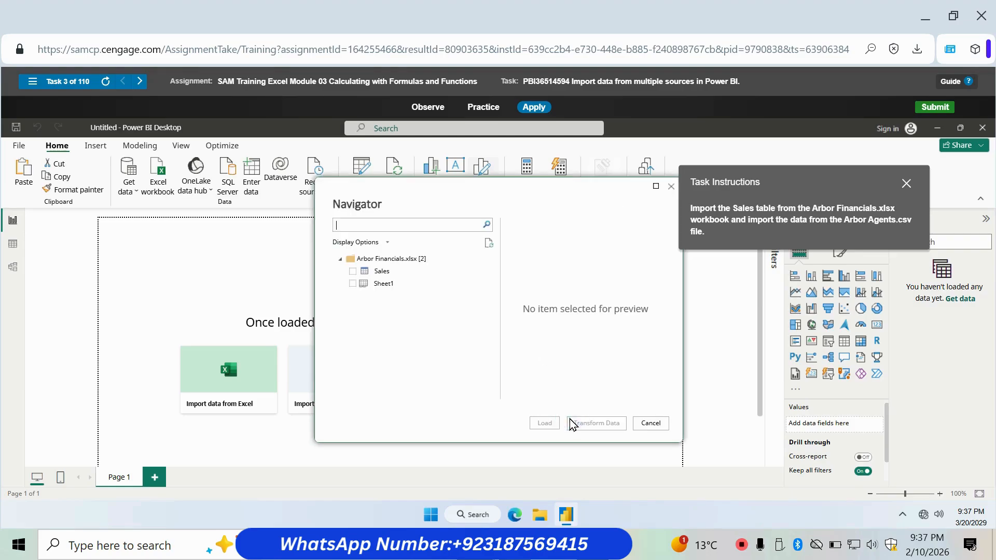
click(353, 271)
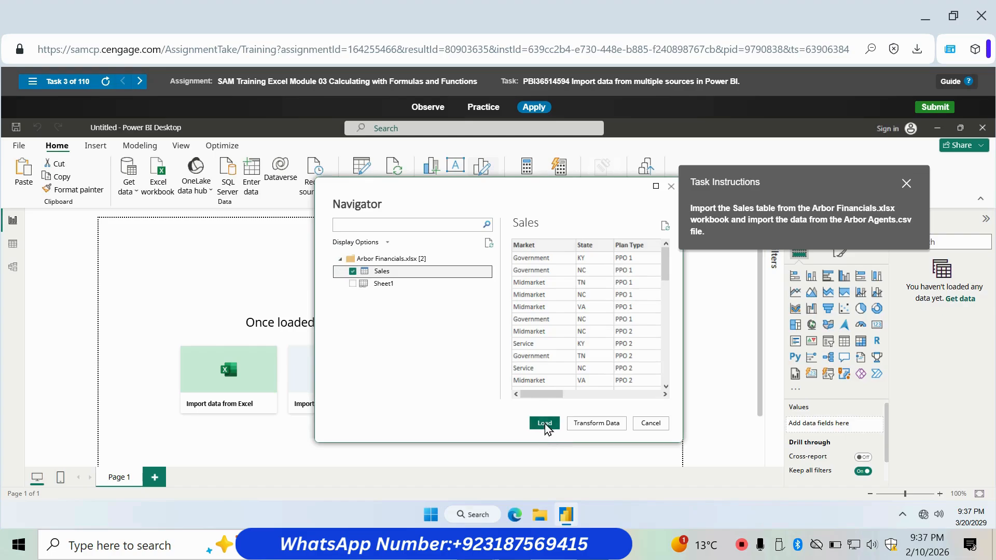
click(544, 423)
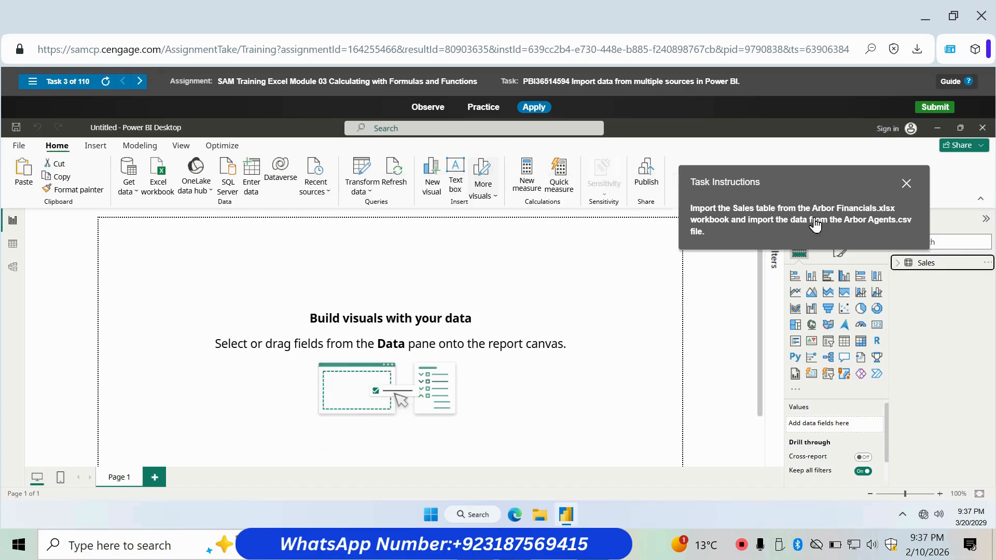
- Import the Arbor Agents.csv file as a Text/CSV source and load its data
click(131, 190)
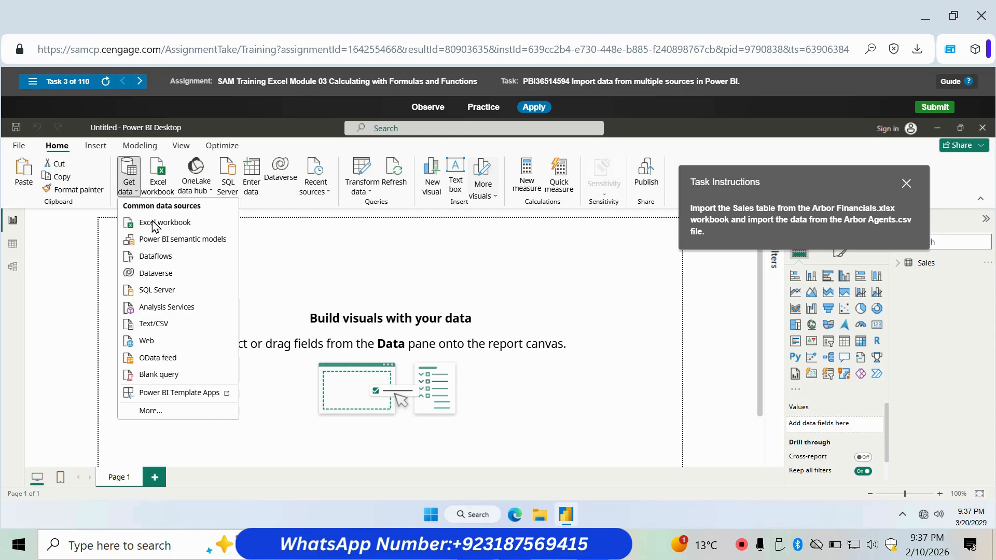
click(162, 324)
click(452, 304)
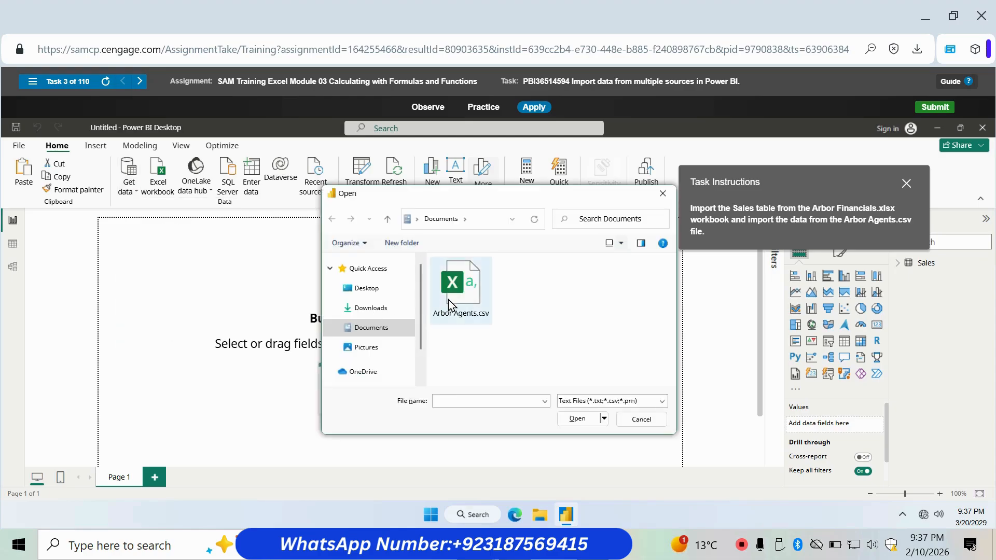
click(577, 419)
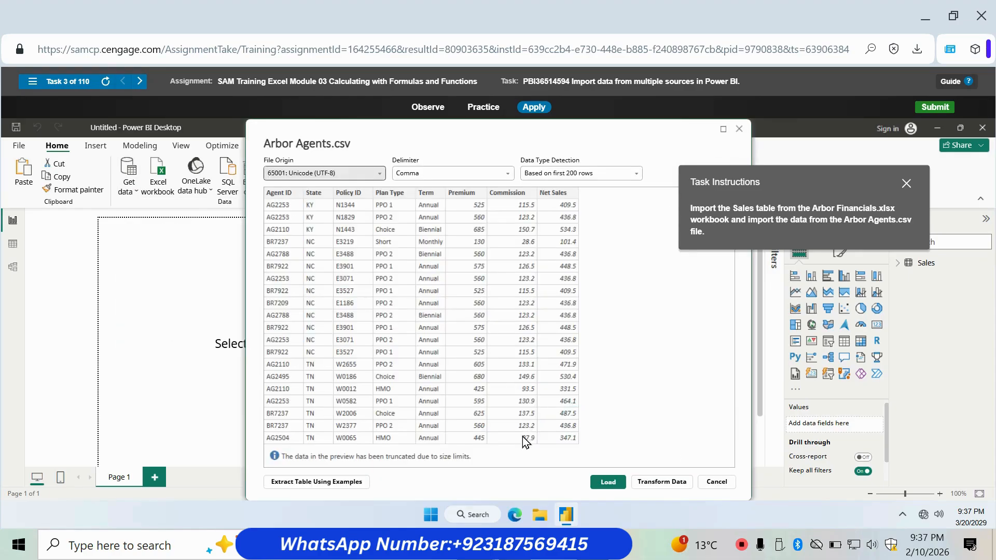
click(604, 482)
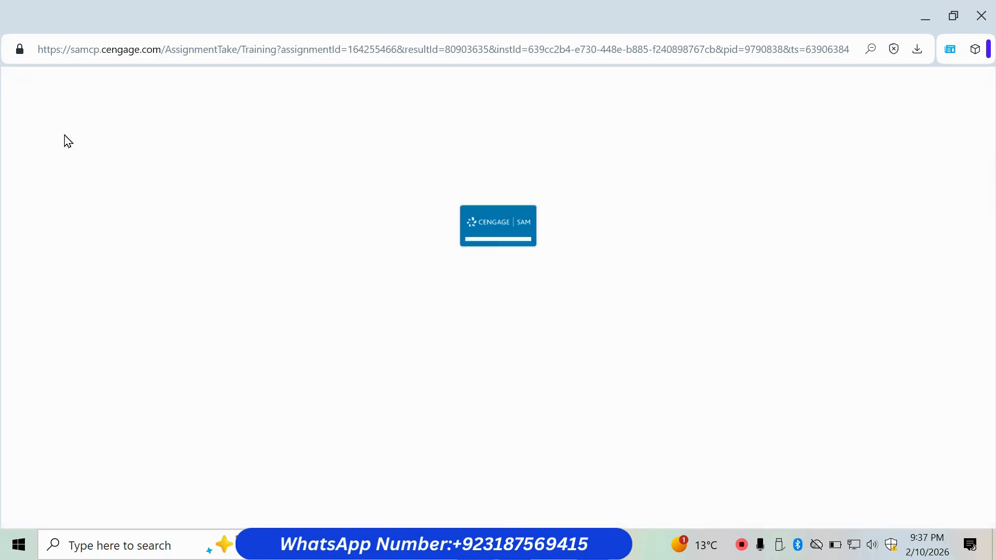
- Open training task 4, Build financial visualizations in Power BI, in Apply mode
click(34, 83)
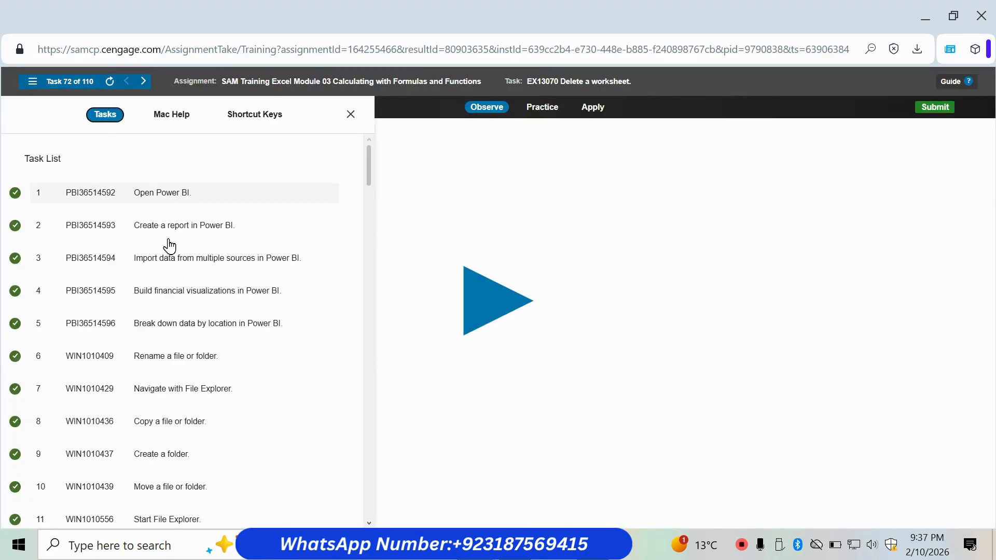
click(151, 299)
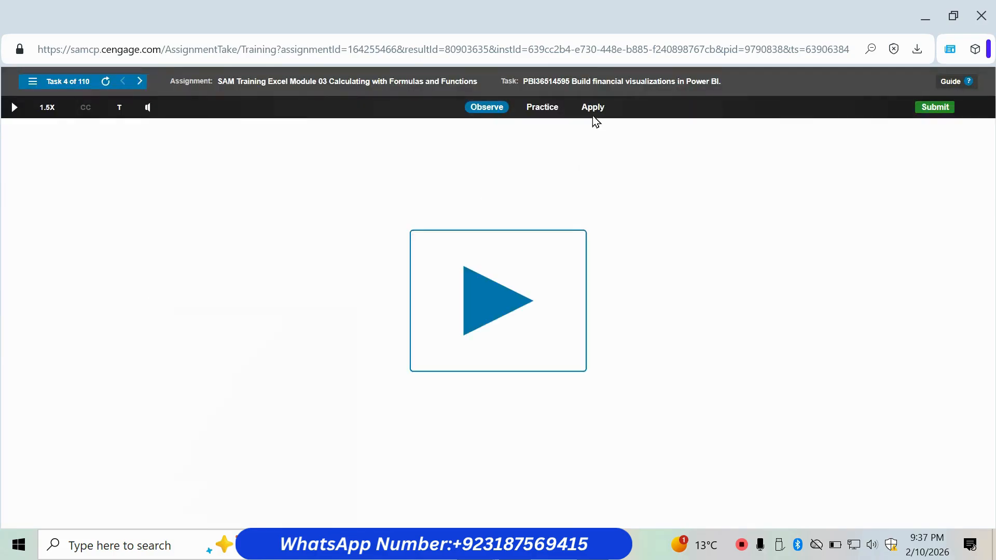
click(593, 107)
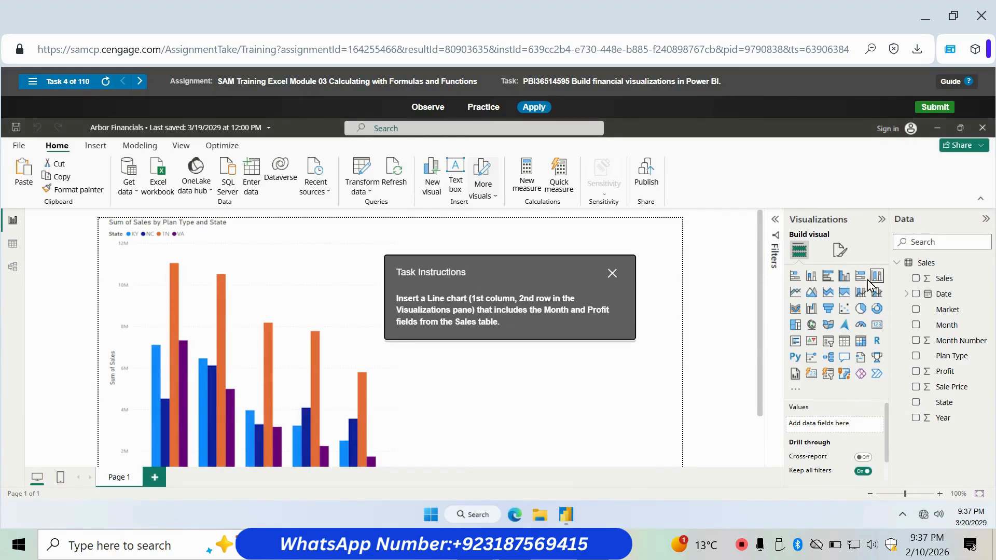
- Insert a line chart that includes the Month and Profit fields from the Sales table
click(796, 294)
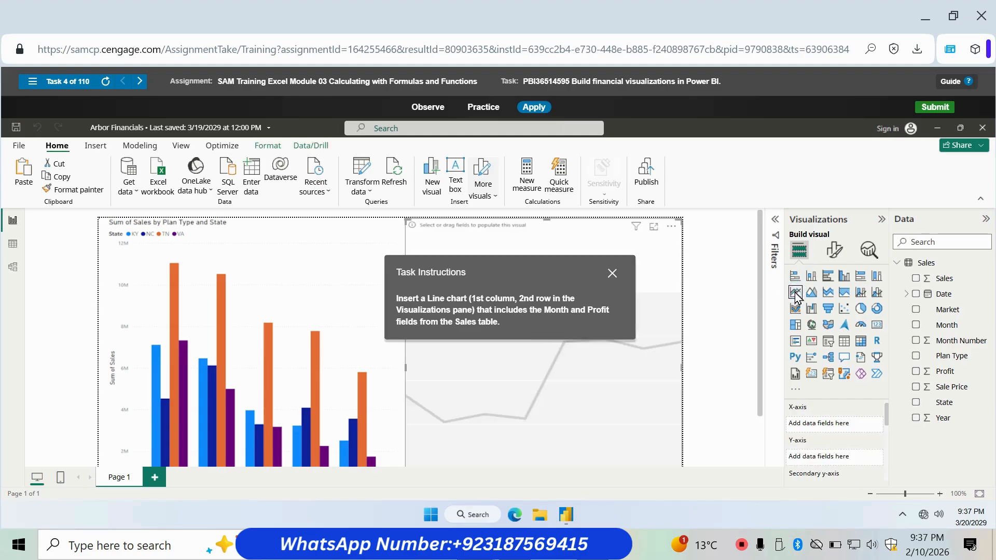
click(917, 326)
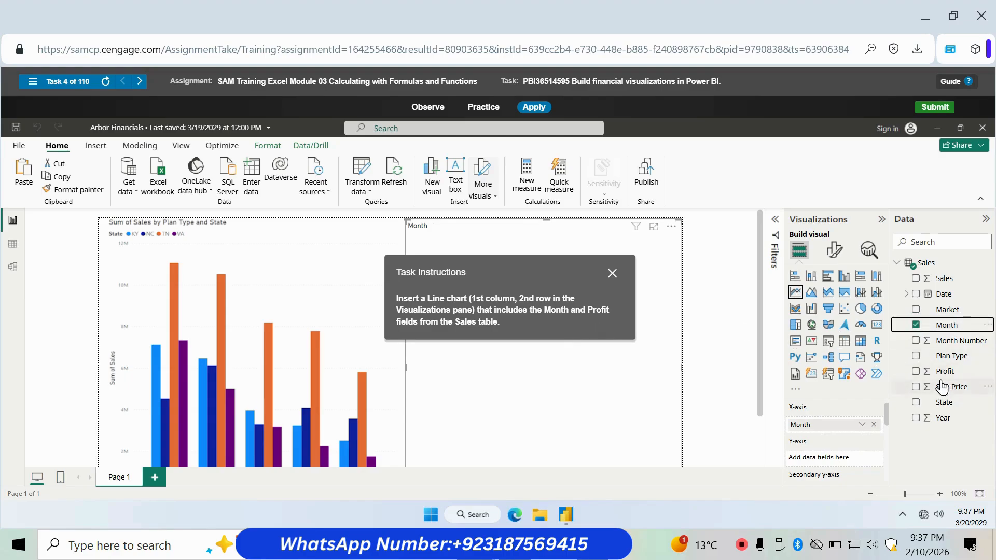
click(916, 372)
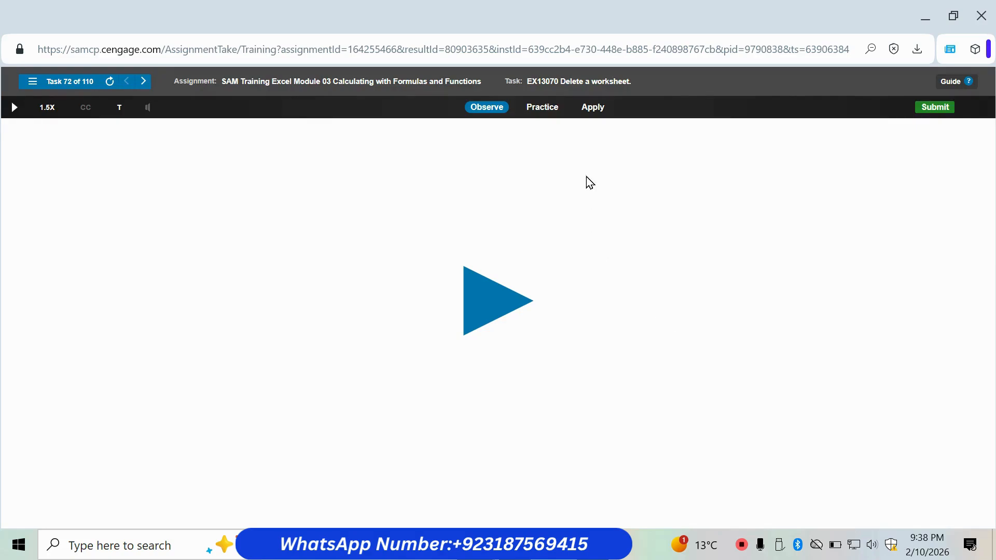
- Open training task 5, Break down data by location in Power BI, in Apply mode and move its instructions aside
click(32, 81)
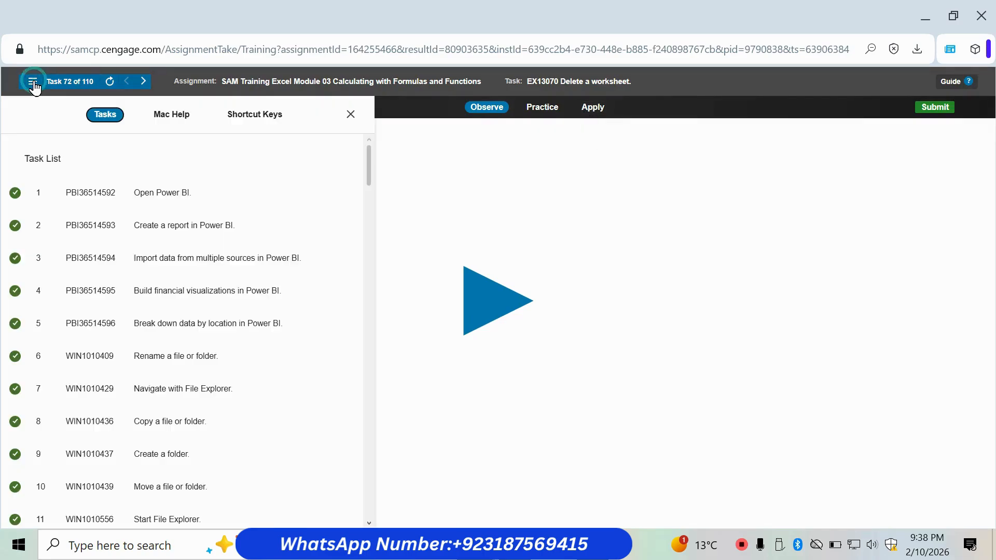
click(136, 324)
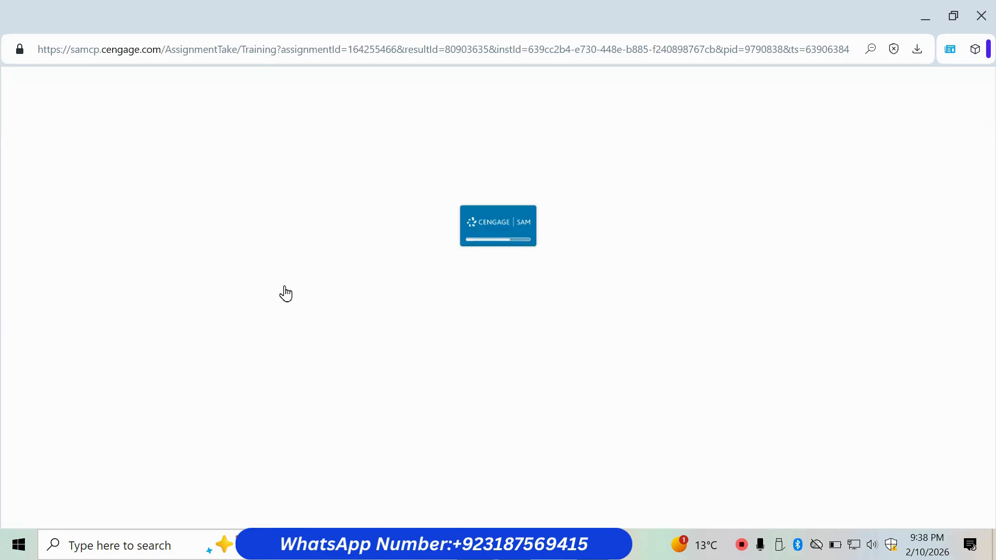
click(591, 109)
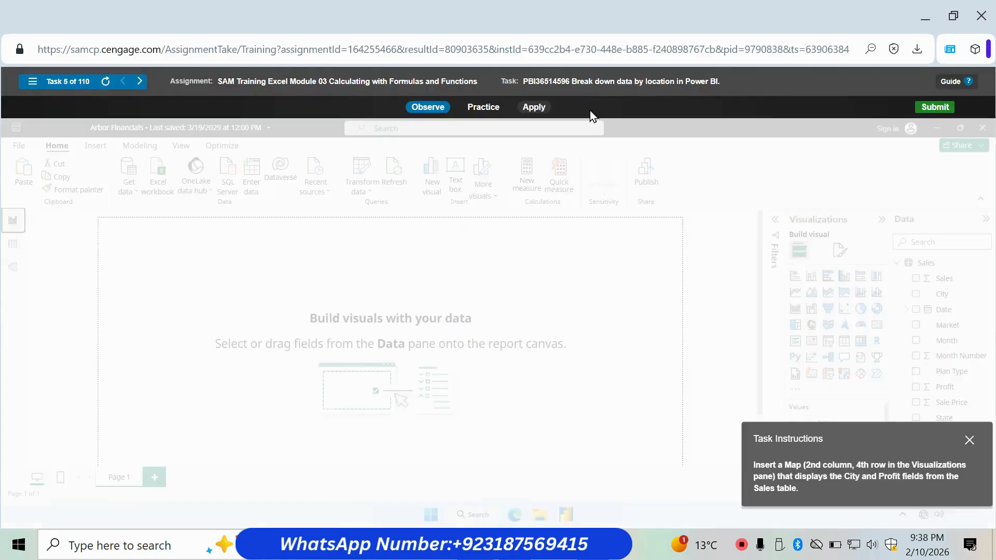
drag(832, 465, 404, 286)
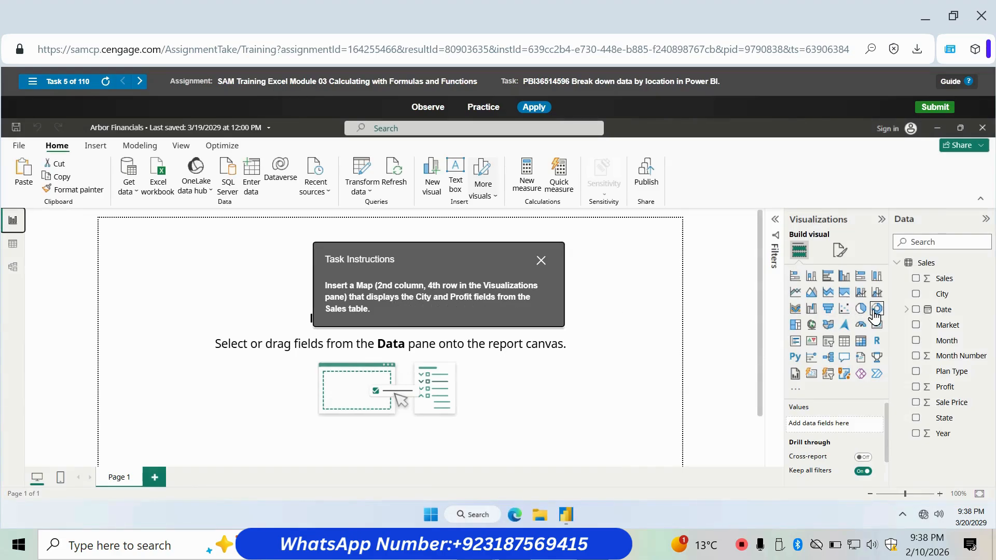
- Insert a map that displays the City and Profit fields from the Sales table
click(812, 325)
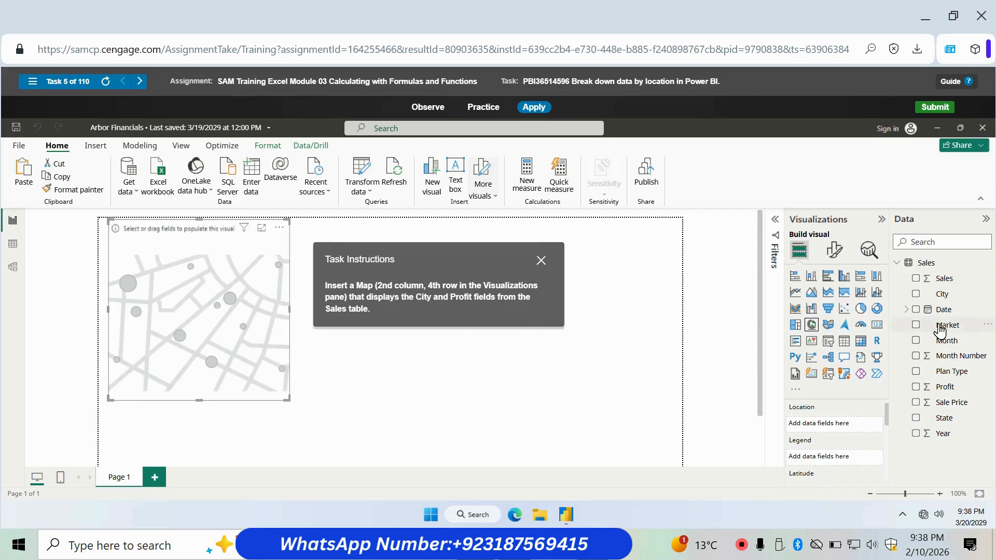
click(916, 295)
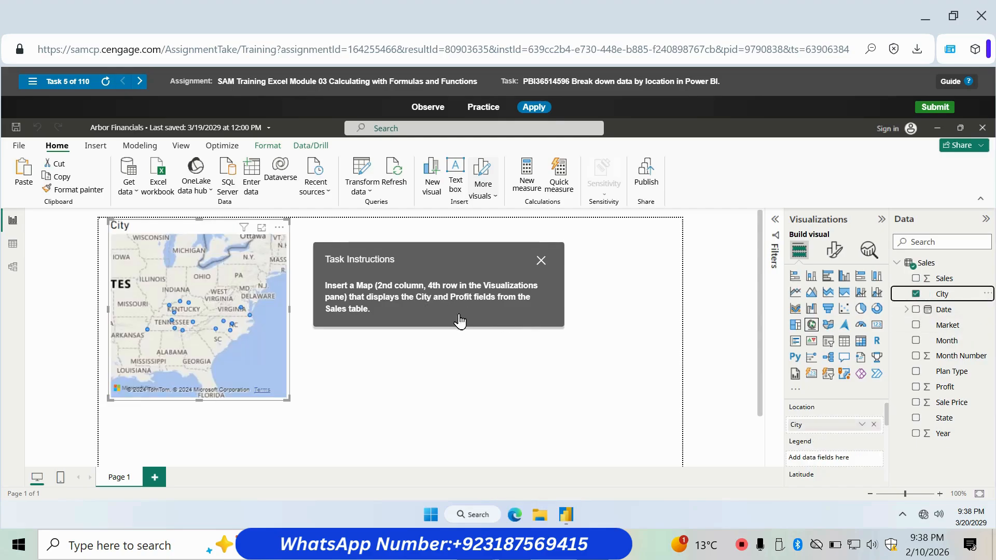
click(918, 388)
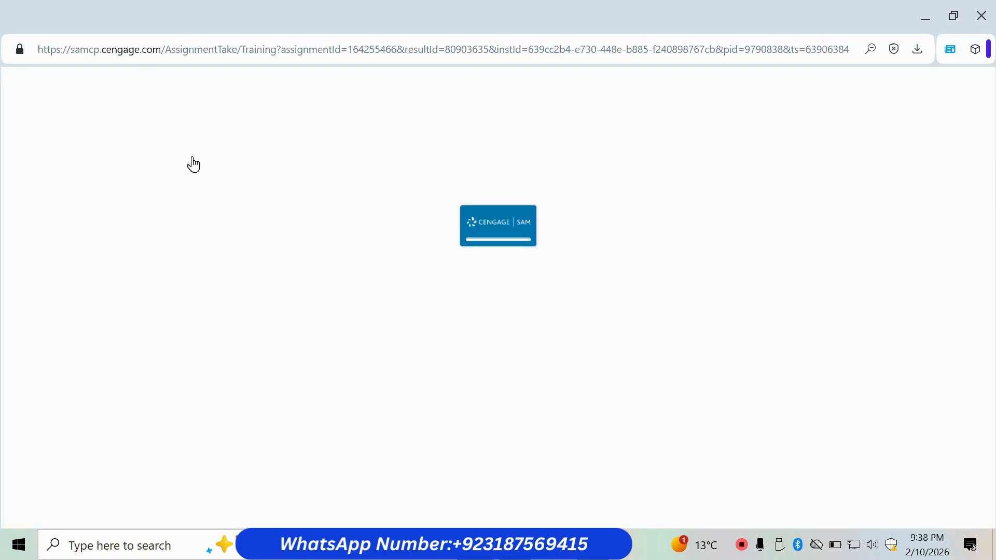
- Open training task 6, Rename a file or folder, in Apply mode
click(32, 81)
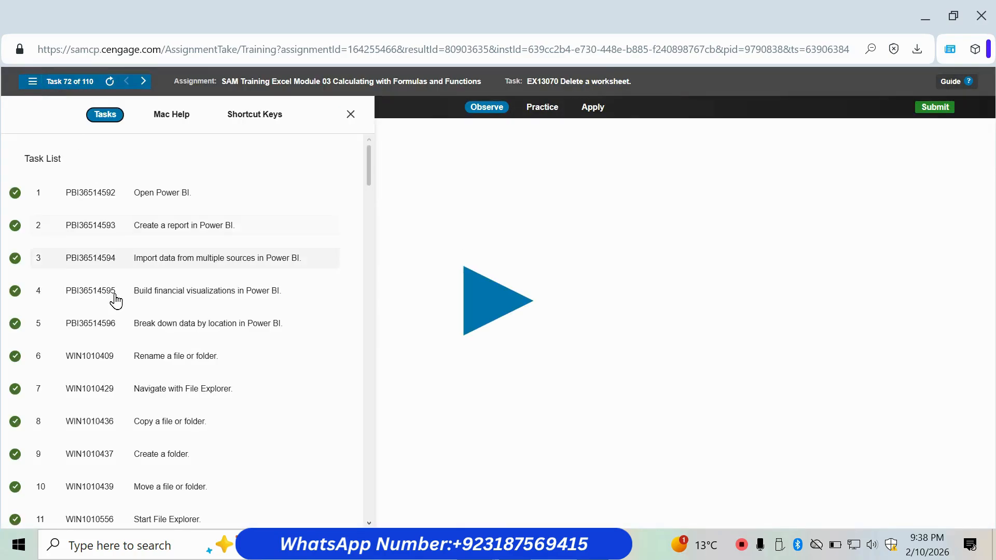
click(115, 355)
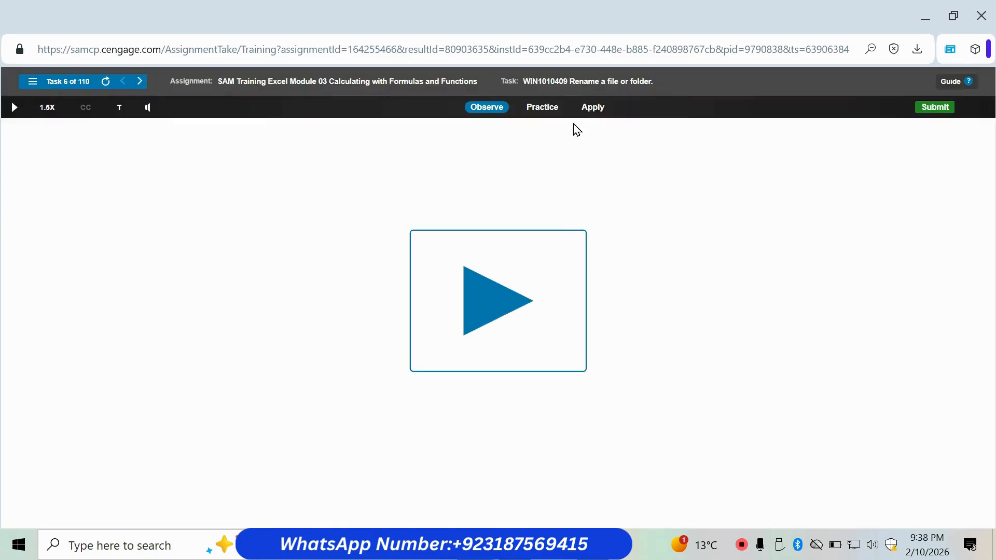
click(592, 108)
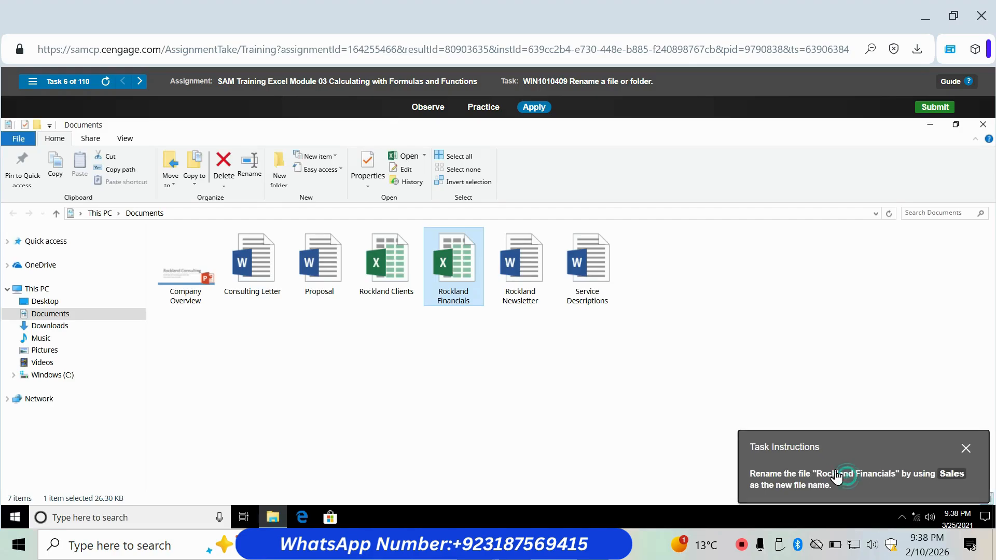
- Rename the Rockland Financials file in the Documents folder as Sales
right_click(455, 283)
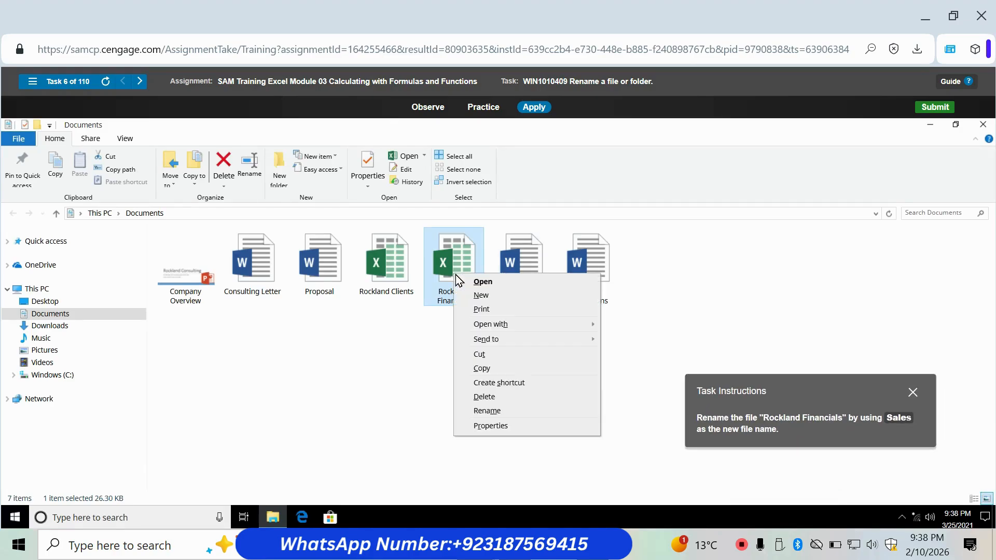
click(501, 413)
key(BackSpace)
text(Sa)
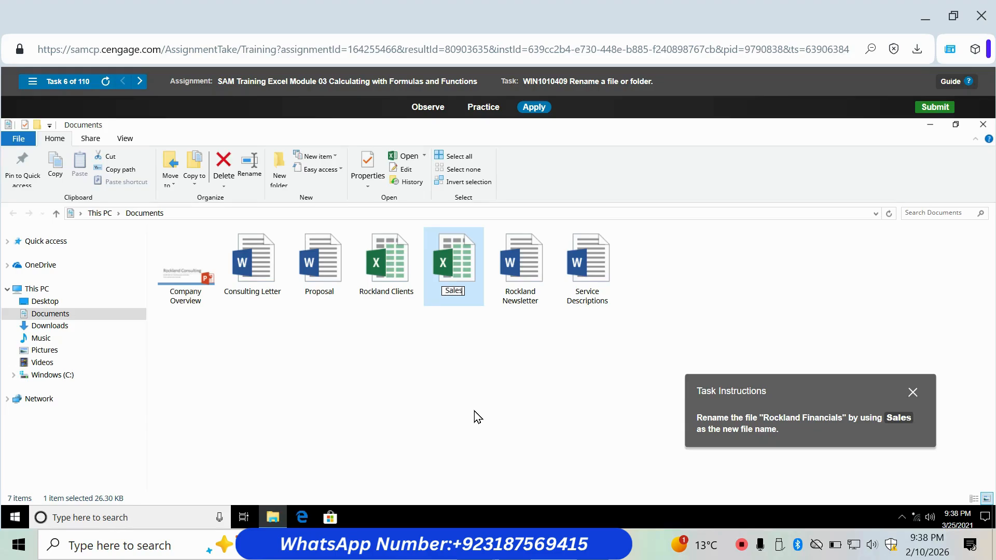
text(les)
key(Return)
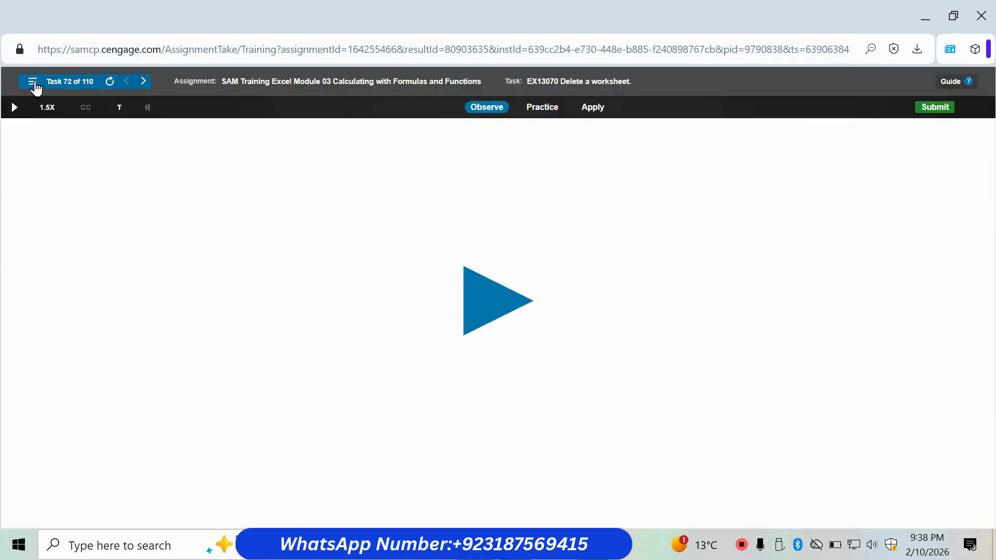
- Open training task 7, Navigate with File Explorer, in Apply mode
click(34, 85)
click(157, 400)
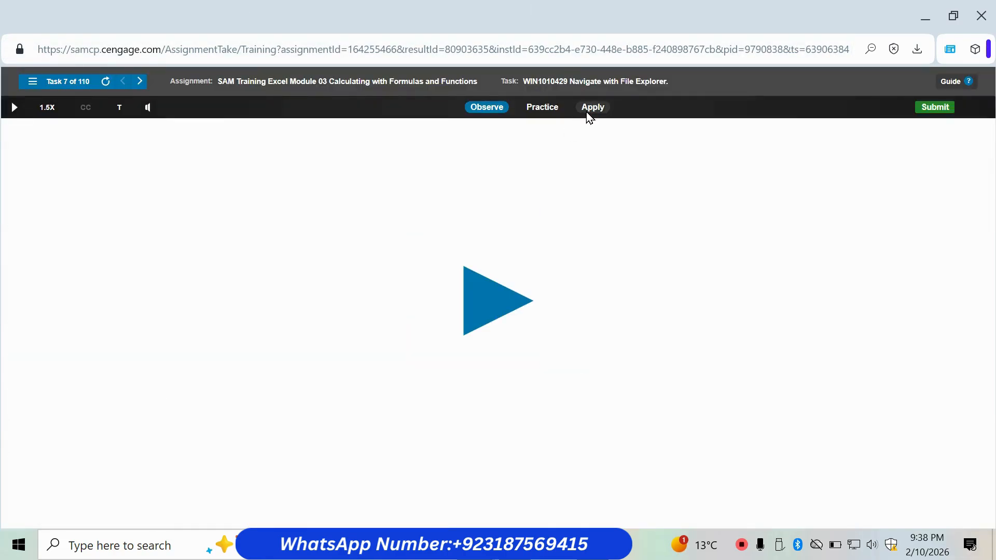
click(588, 110)
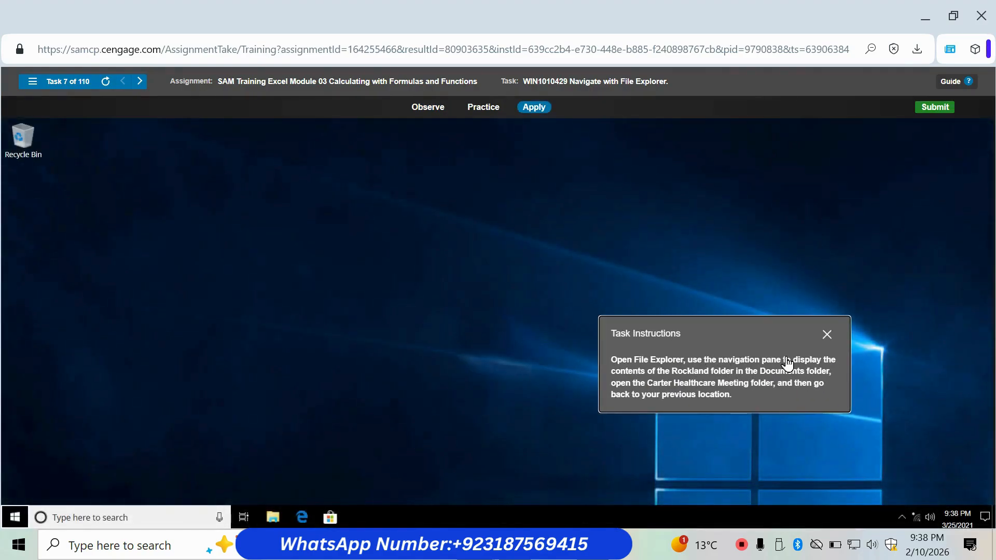
- Start File Explorer and expand This PC and its Documents folder in the folder tree
click(273, 517)
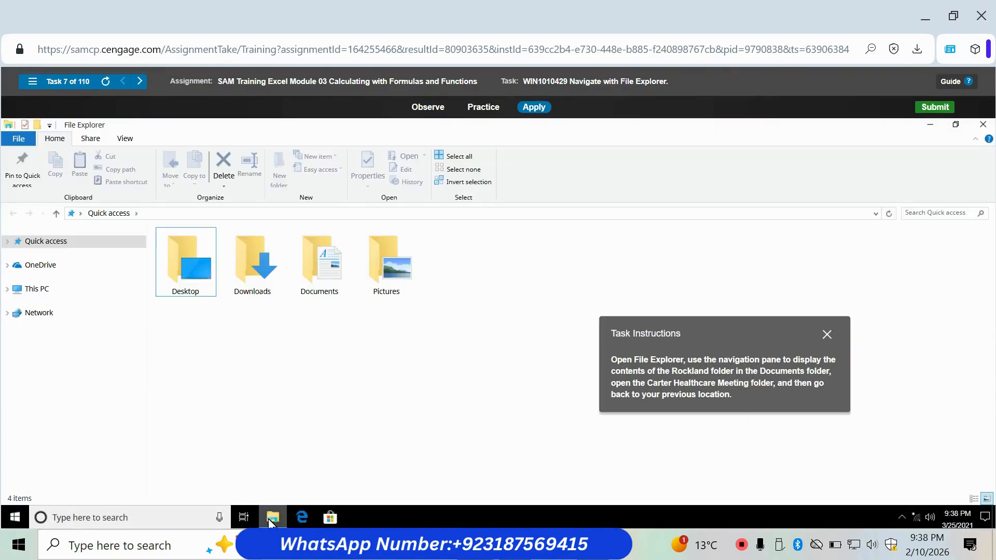
click(176, 278)
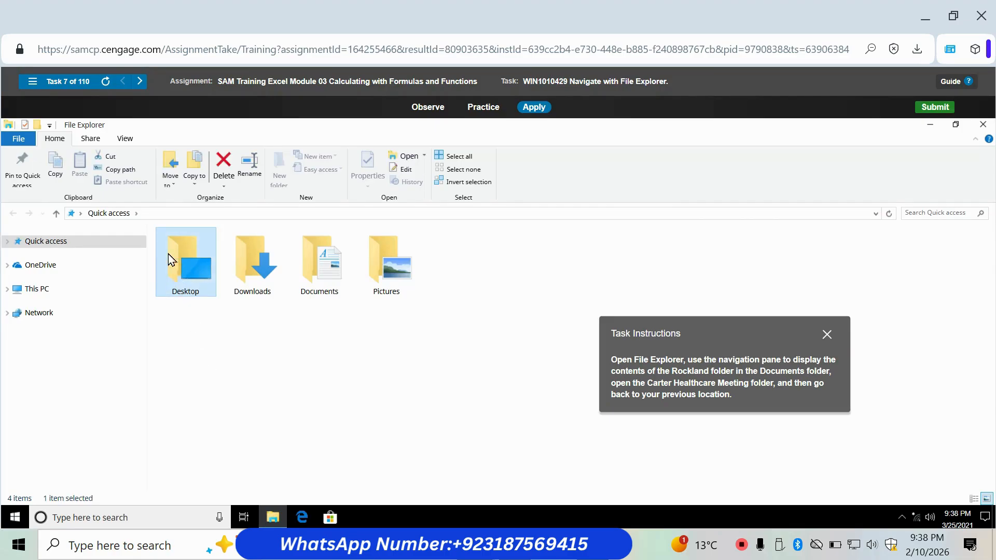
click(8, 289)
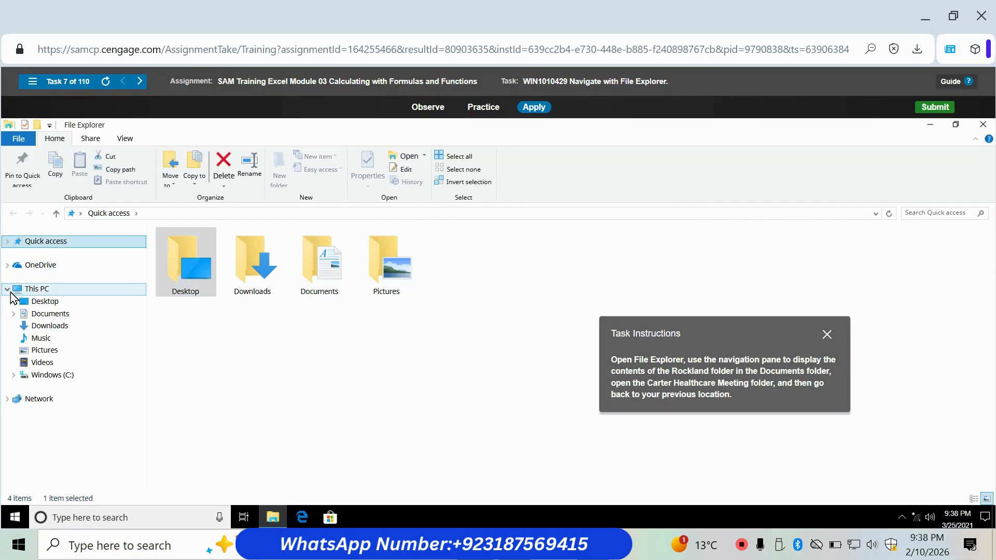
click(14, 314)
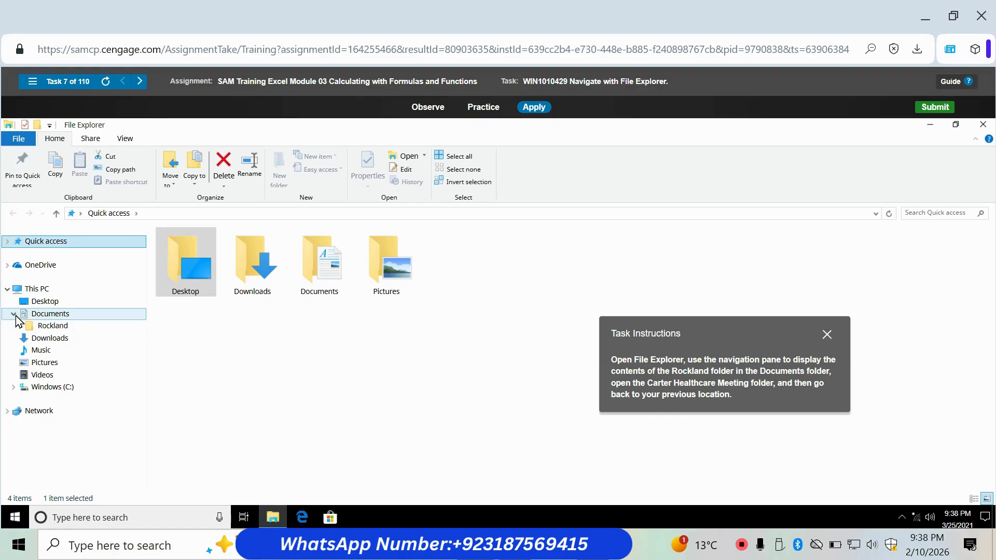
- Display the contents of the Rockland folder, open its Carter Healthcare Meeting folder and go back to the previous location
click(52, 326)
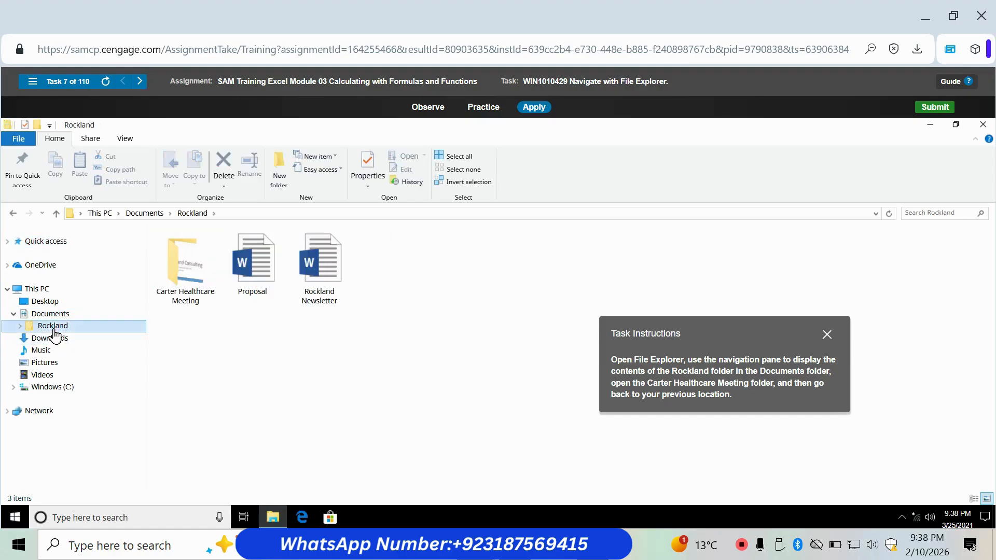
double_click(188, 287)
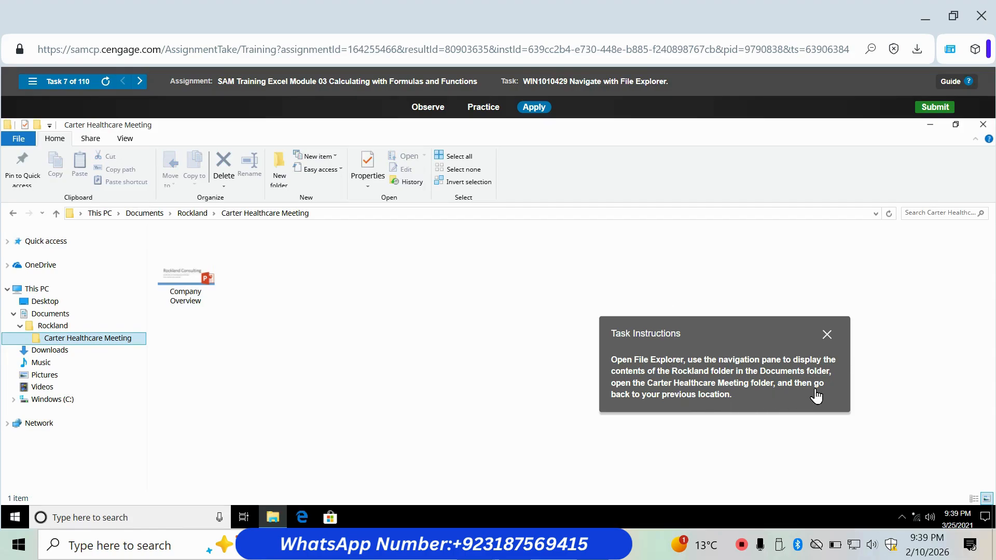
click(13, 213)
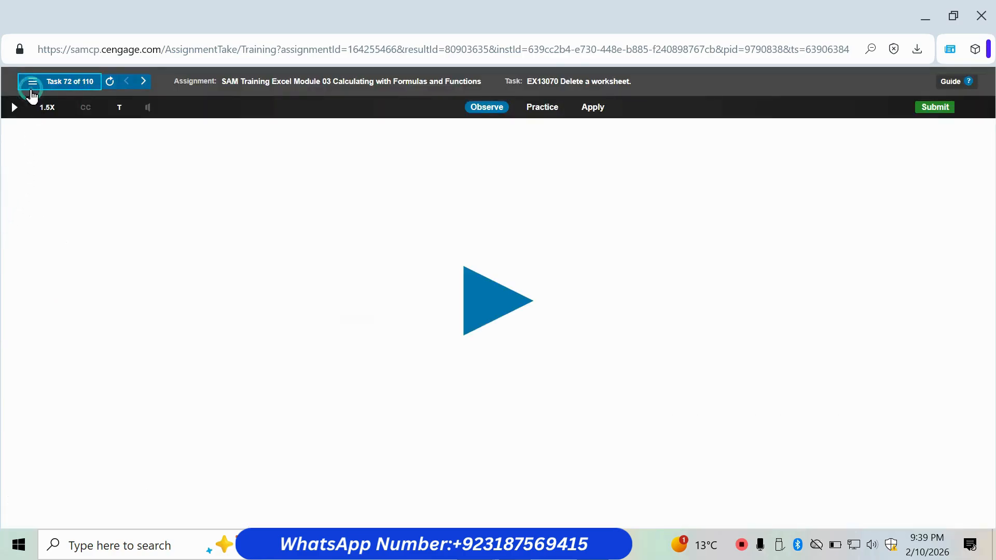
- Open training task 8, Copy a file or folder, in Apply mode and move its instructions aside
click(31, 84)
click(108, 427)
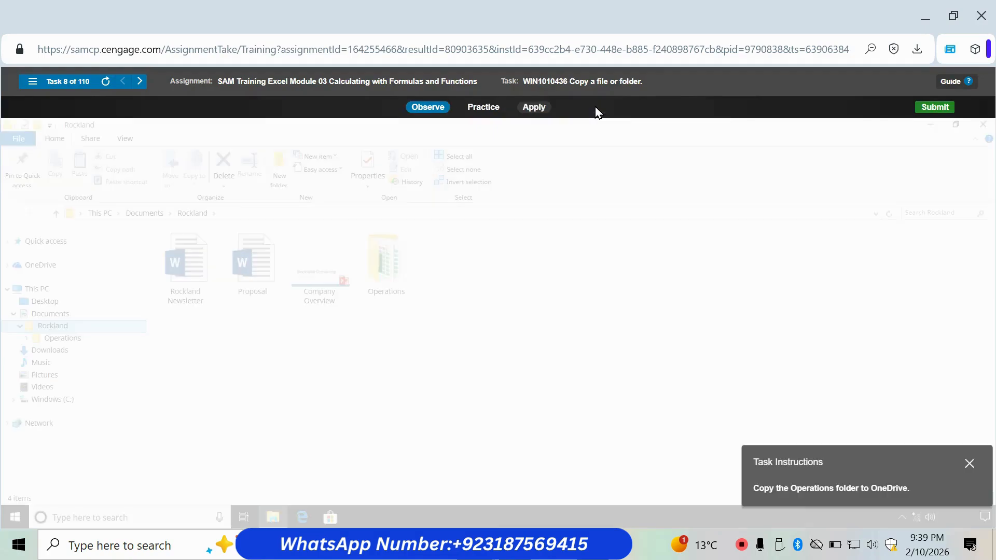
drag(832, 498, 794, 434)
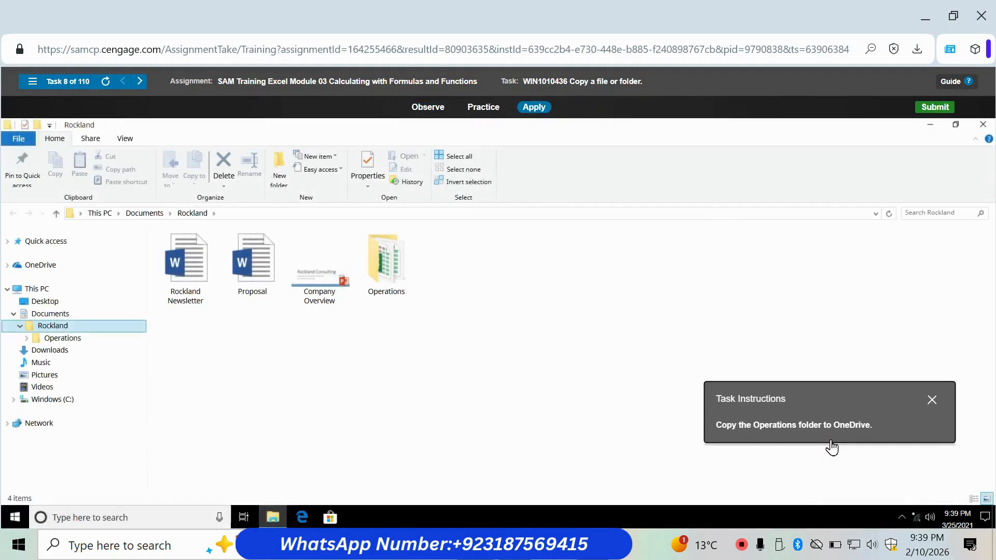
- Copy the Operations folder from the Rockland folder to OneDrive
click(386, 262)
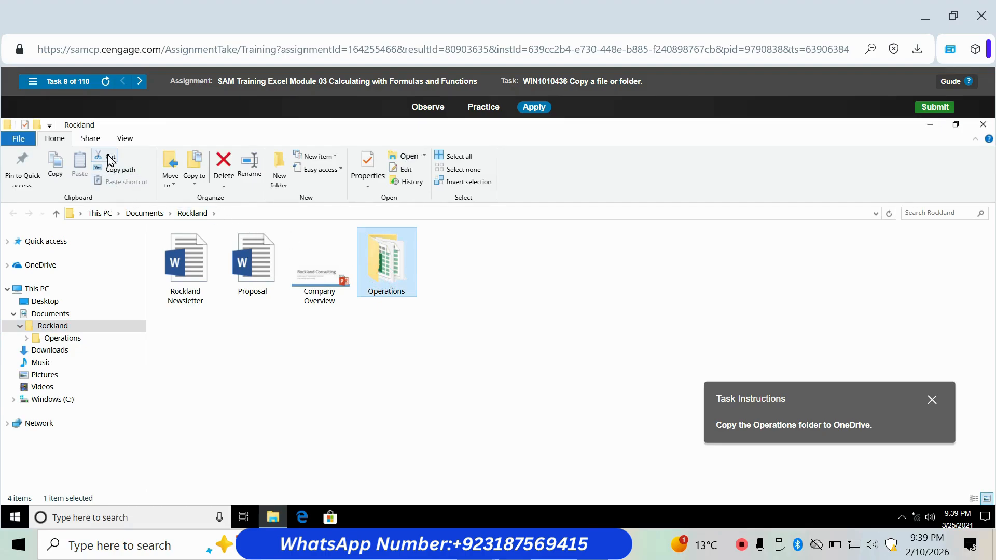
click(59, 166)
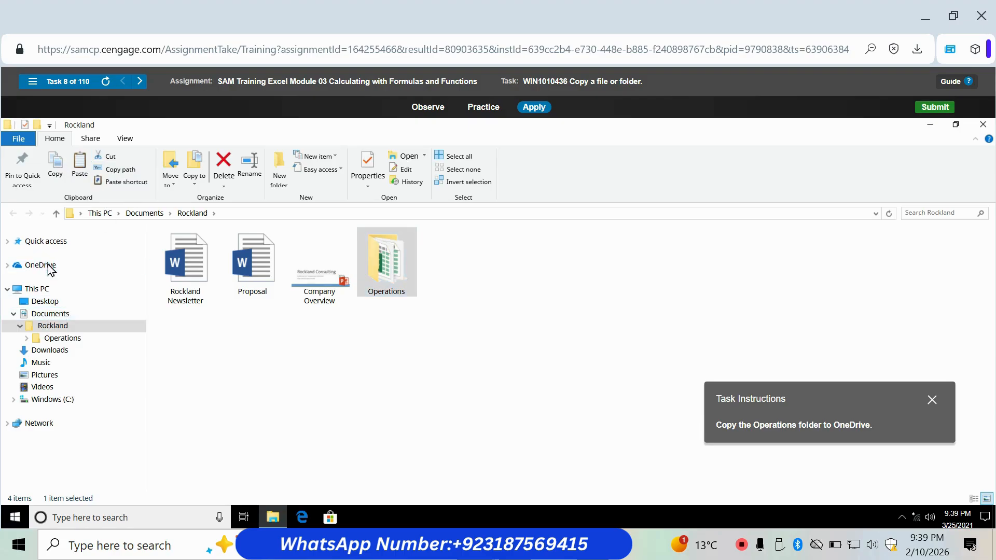
click(49, 266)
click(79, 167)
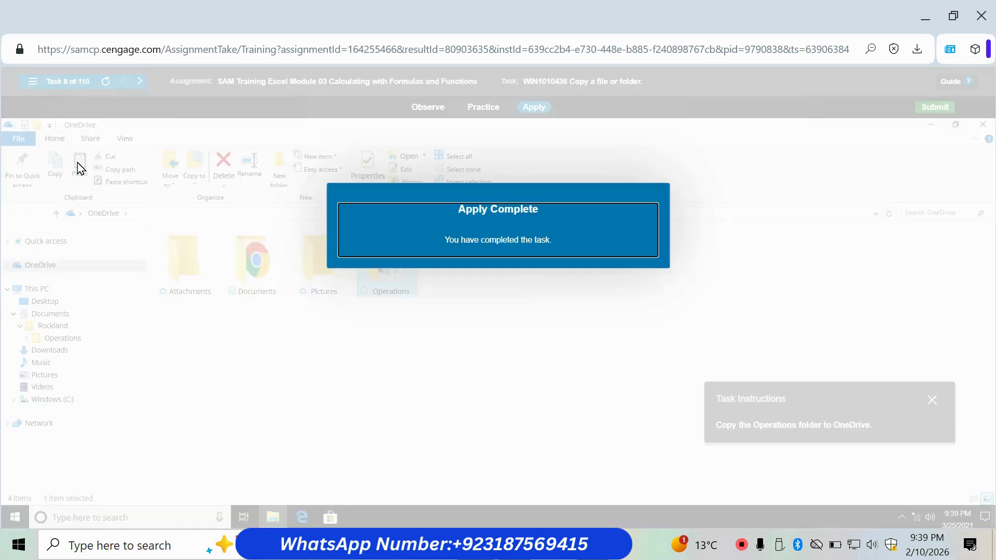
- Open training task 9, Create a folder, in Apply mode
click(39, 85)
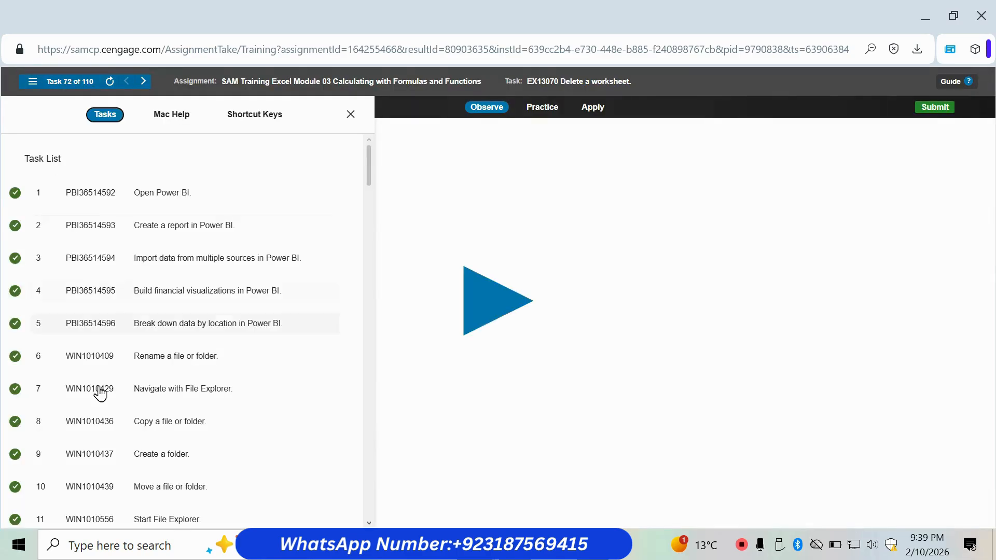
click(136, 459)
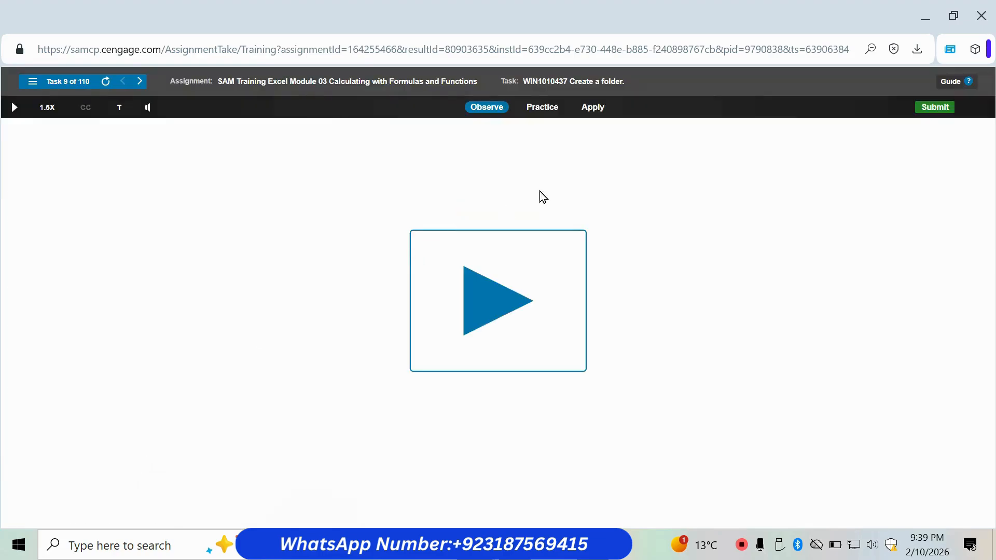
click(593, 107)
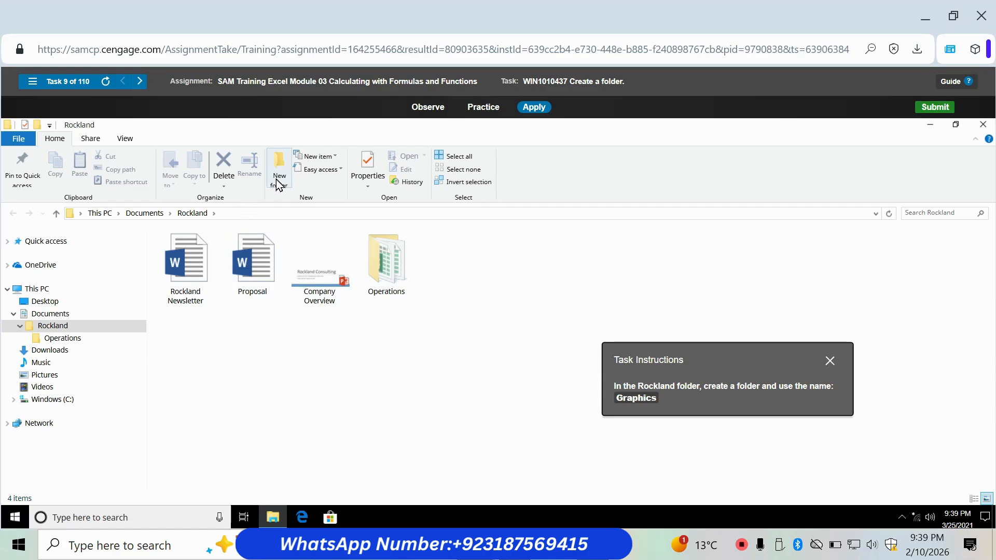
- Create a new folder named Graphics in the Rockland folder
click(38, 127)
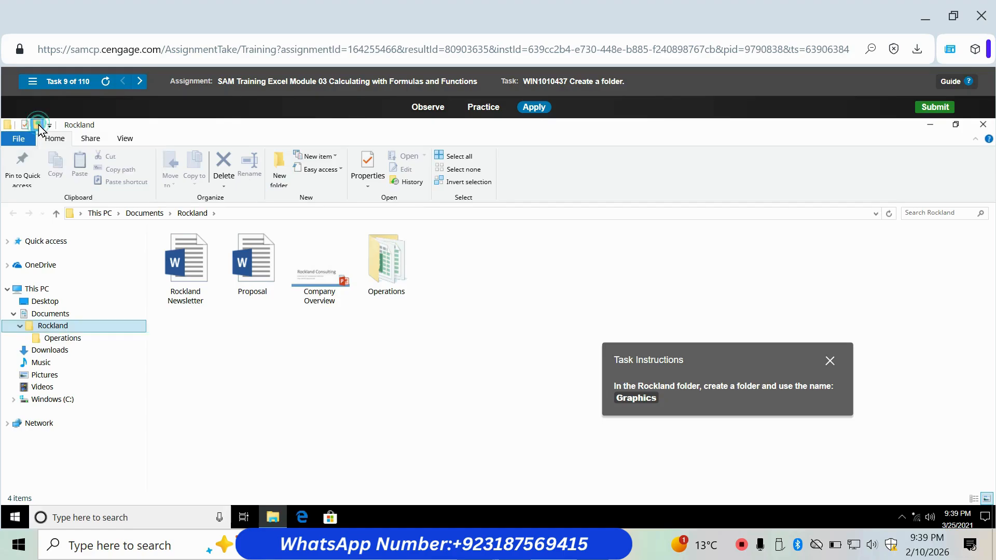
key(BackSpace)
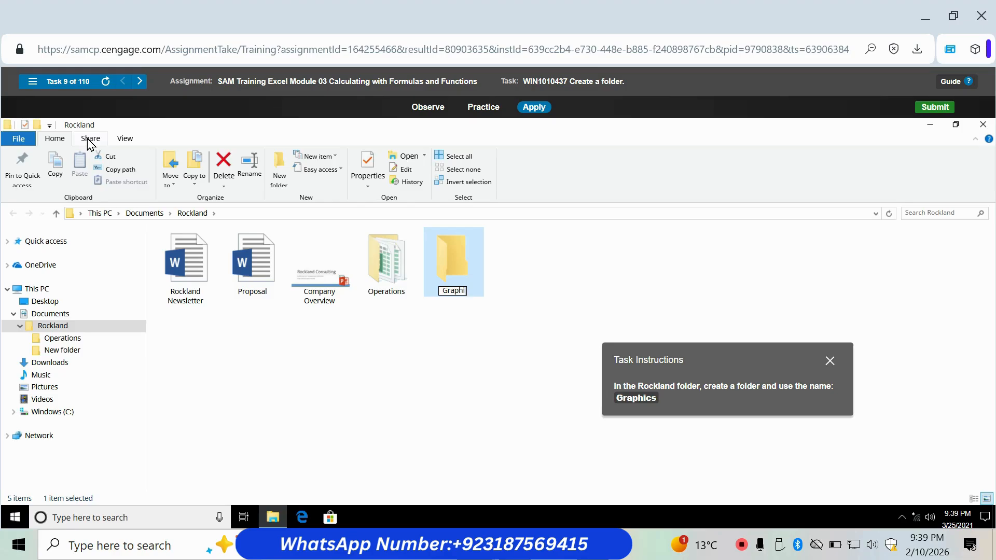
text(Graphics)
key(Return)
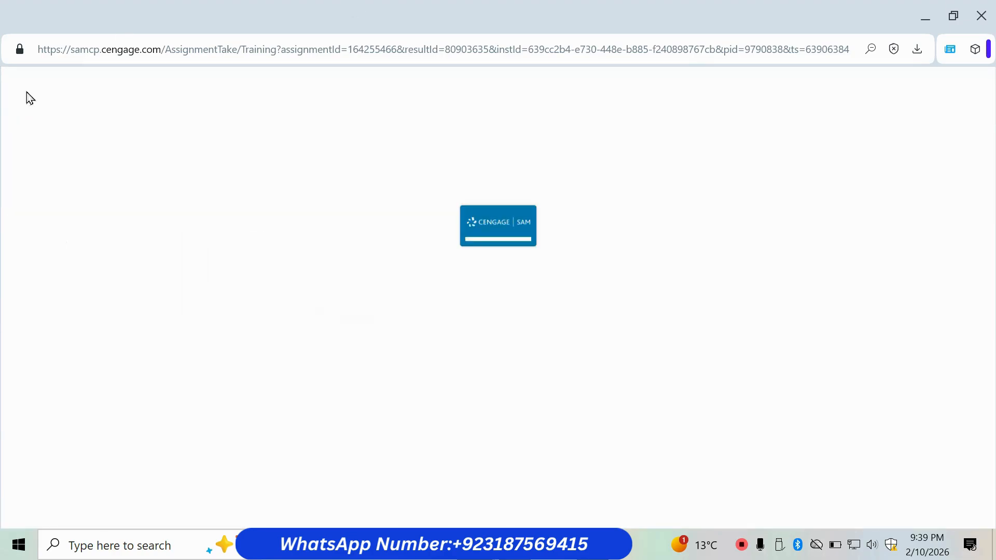
- Open training task 10, Move a file or folder, in Apply mode
click(32, 85)
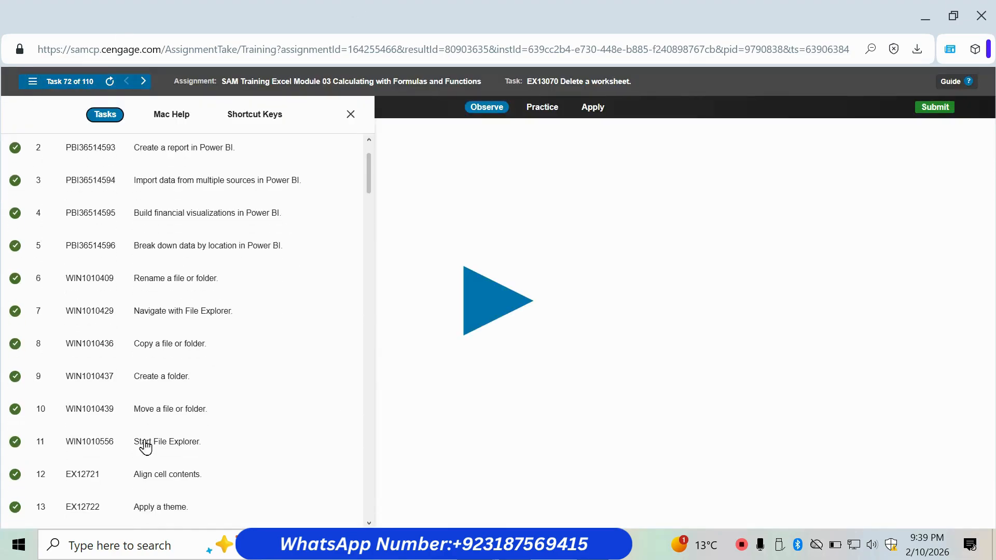
scroll(140, 441, down, 1)
click(129, 409)
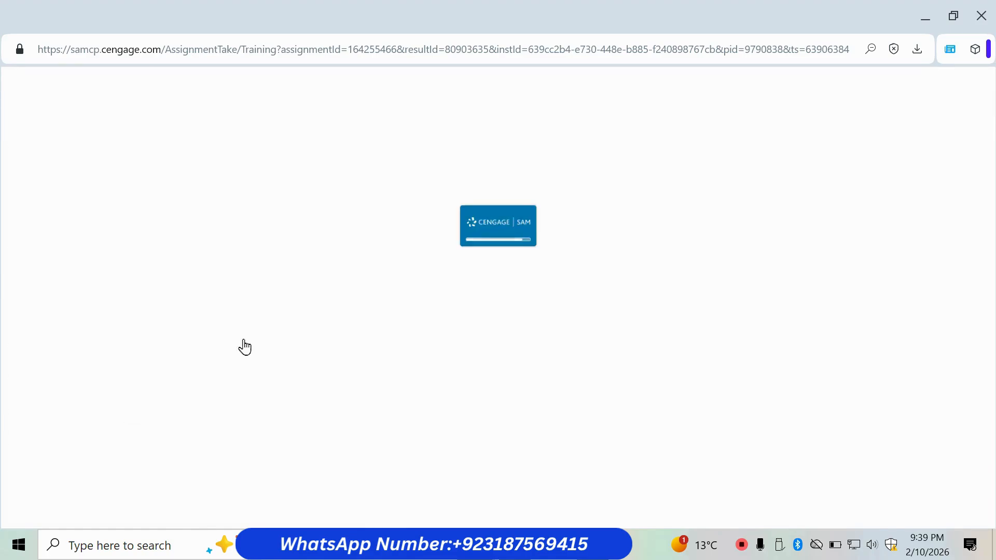
click(592, 115)
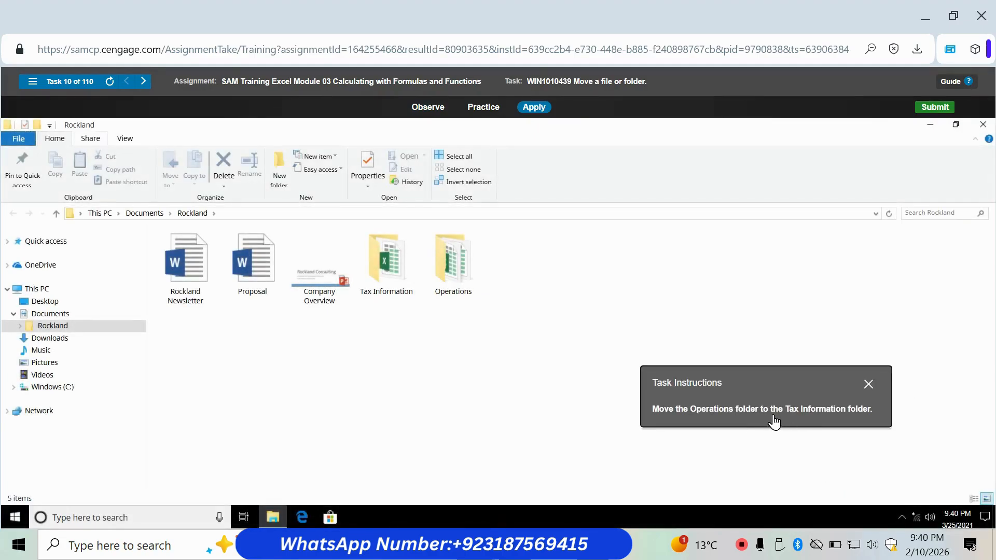
- Move the Operations folder from the Rockland folder into the Tax Information folder
click(448, 273)
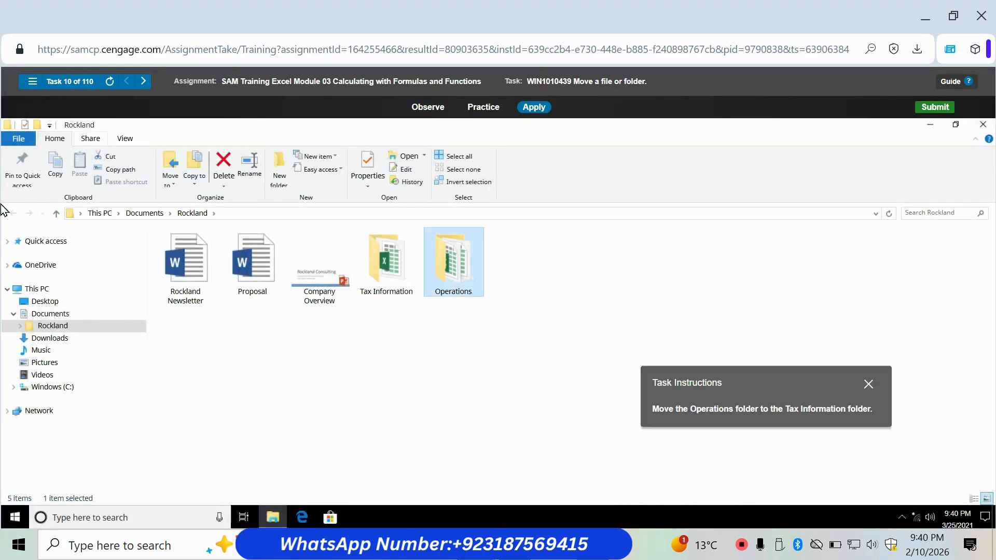
click(102, 158)
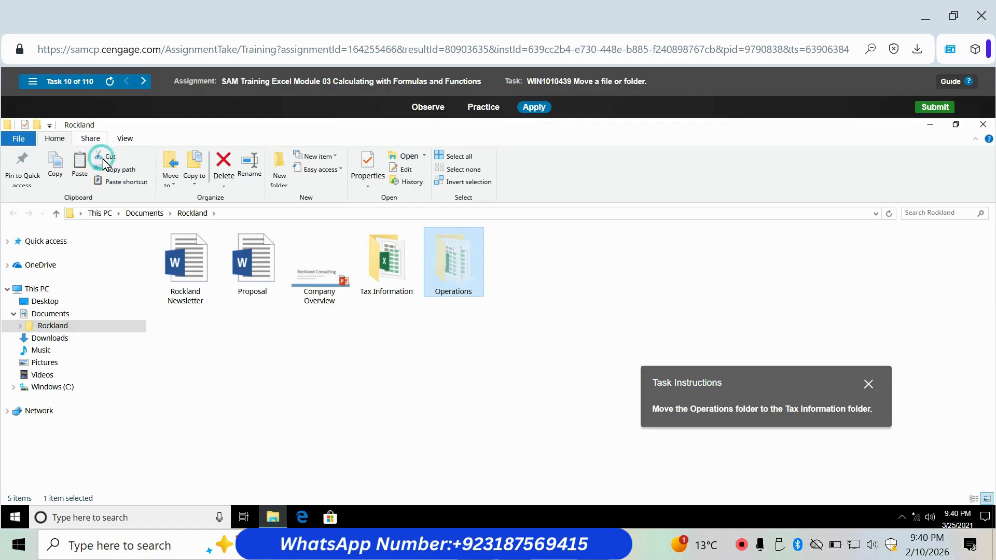
double_click(385, 260)
click(81, 174)
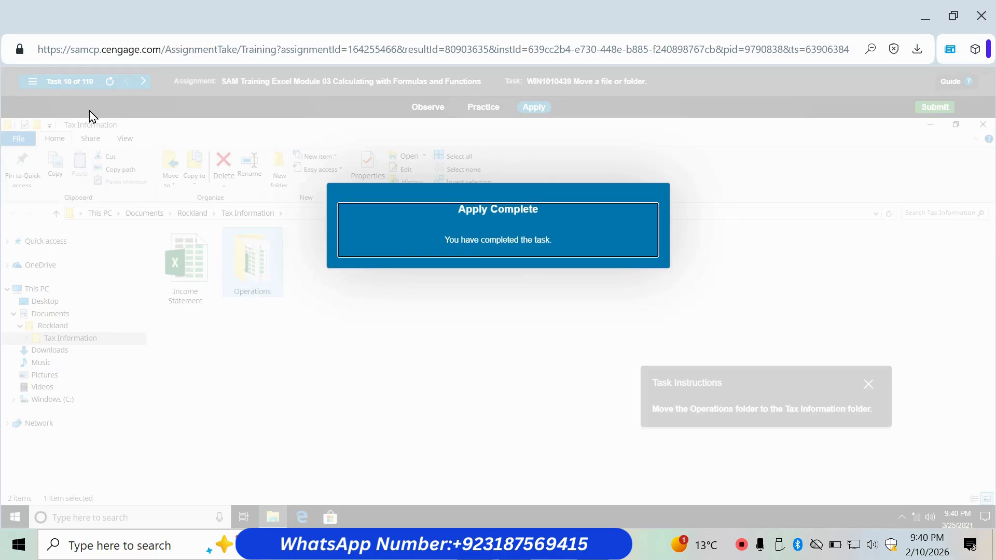
- Open training task 11, Start File Explorer, in Apply mode
click(33, 81)
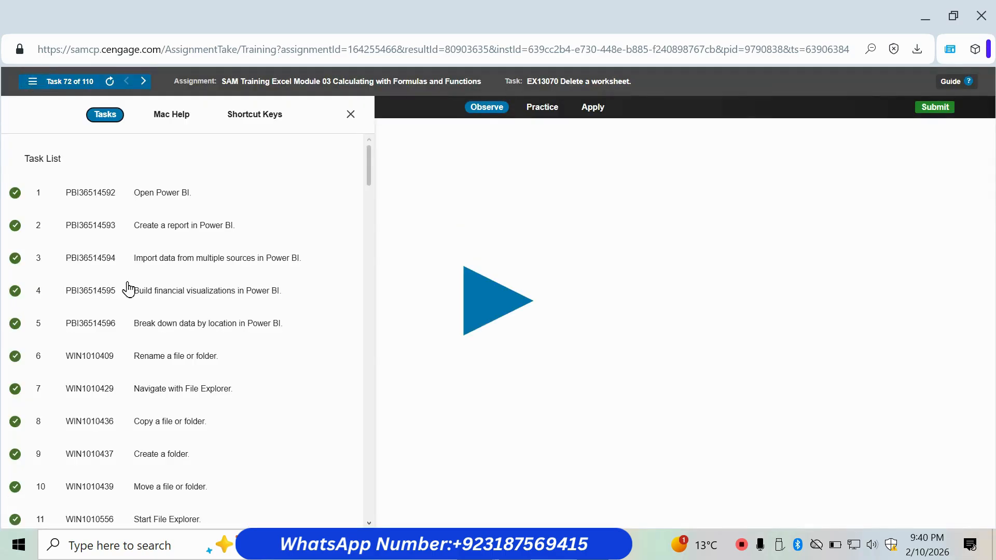
click(161, 518)
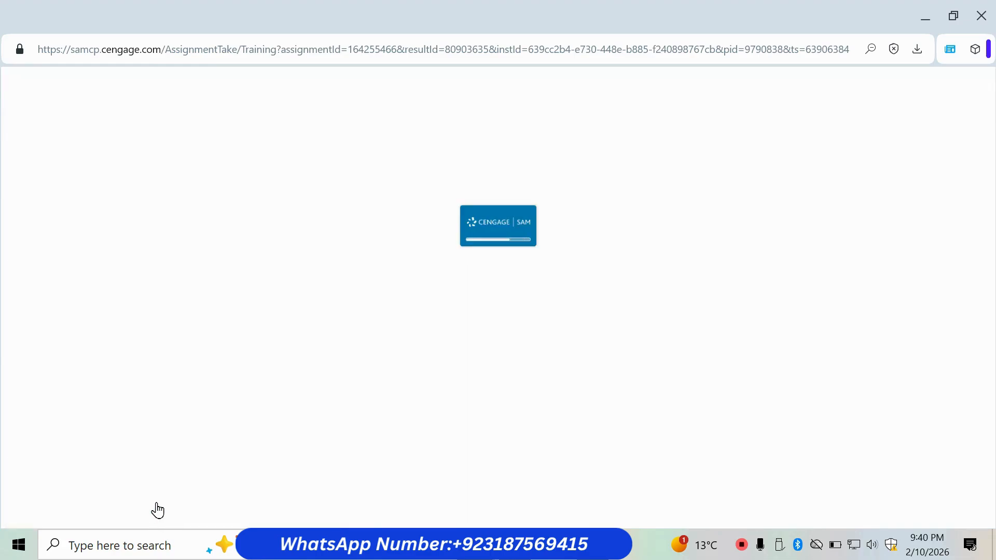
click(593, 107)
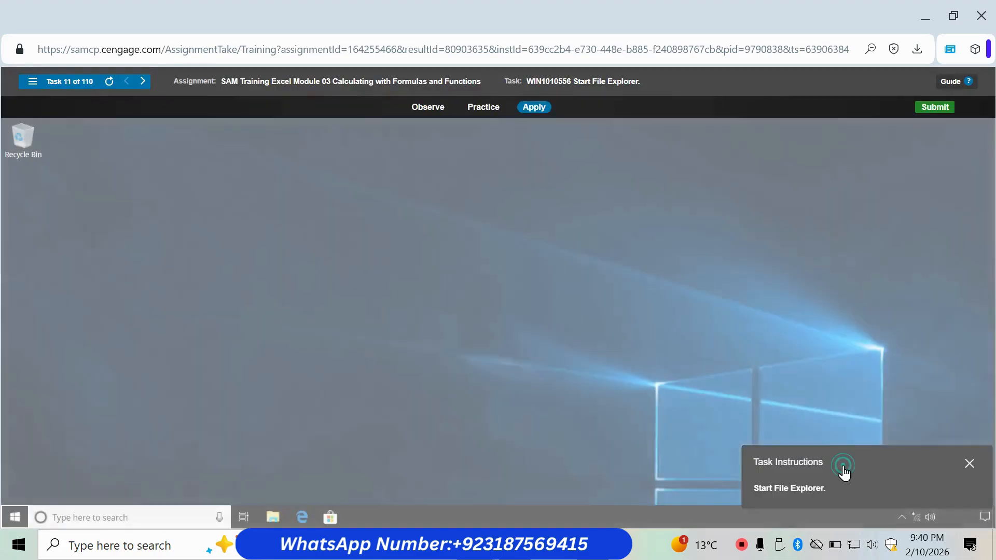
- Move the task instructions aside and start File Explorer on the simulated desktop
drag(846, 471, 630, 309)
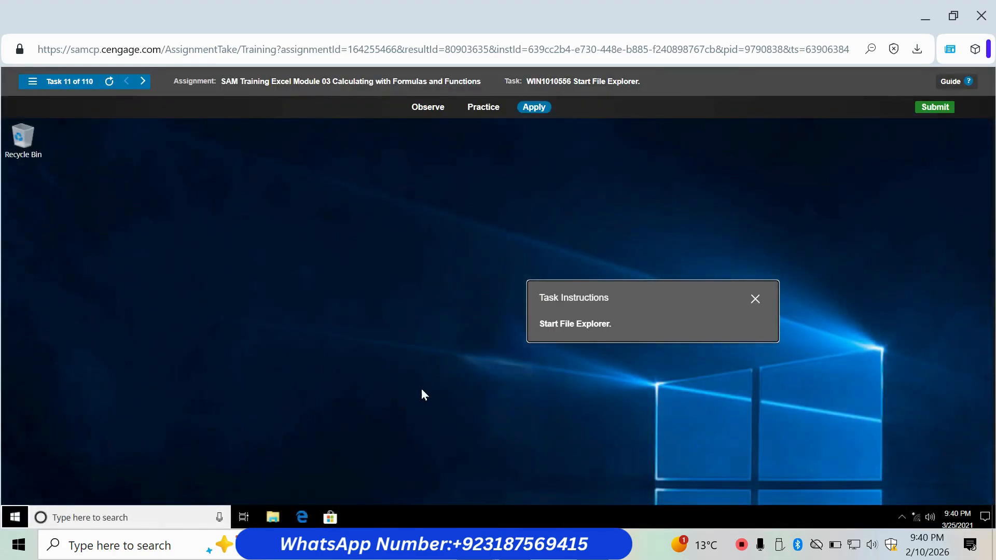
click(271, 519)
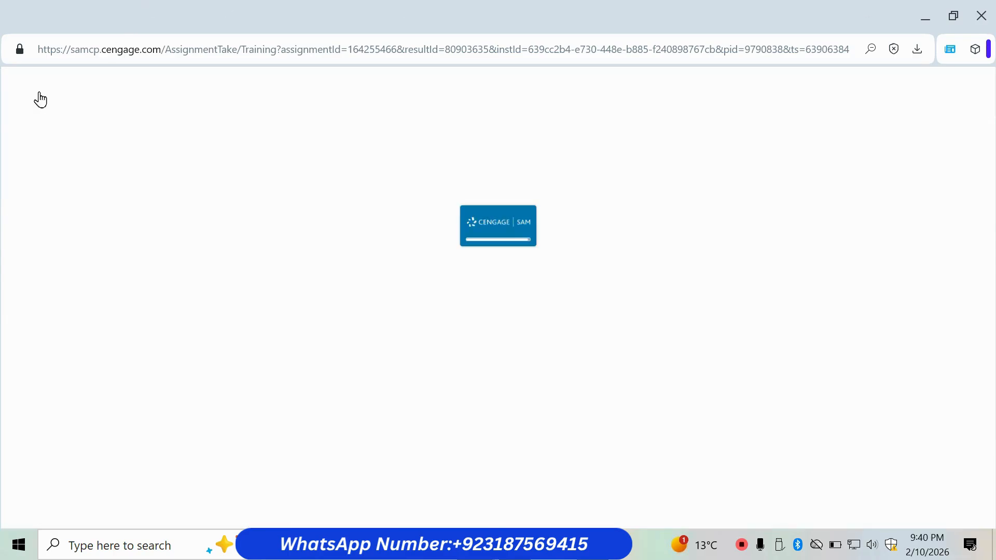
- Open training task 12, Align cell contents, in Apply mode and center the contents of cell C3 horizontally
click(34, 86)
scroll(115, 310, down, 3)
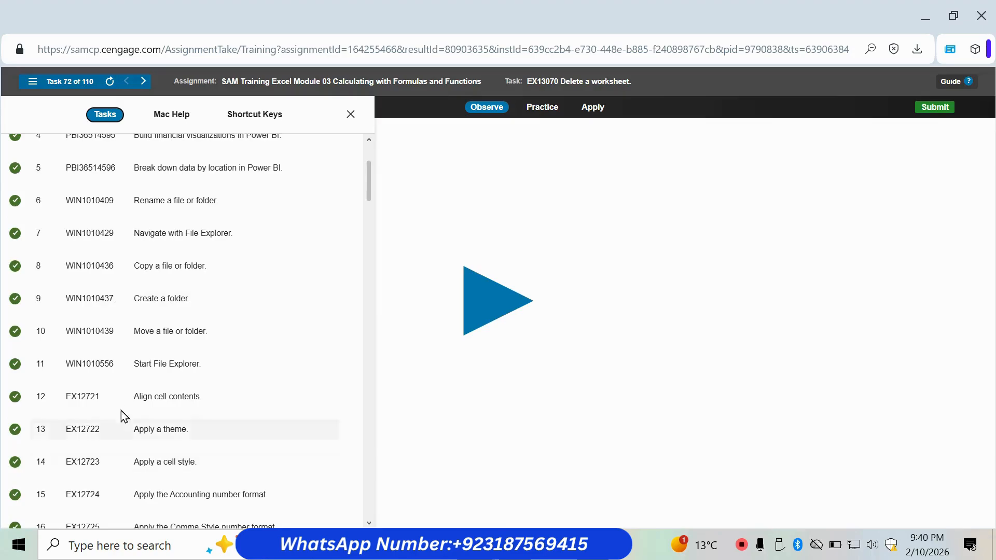
click(129, 403)
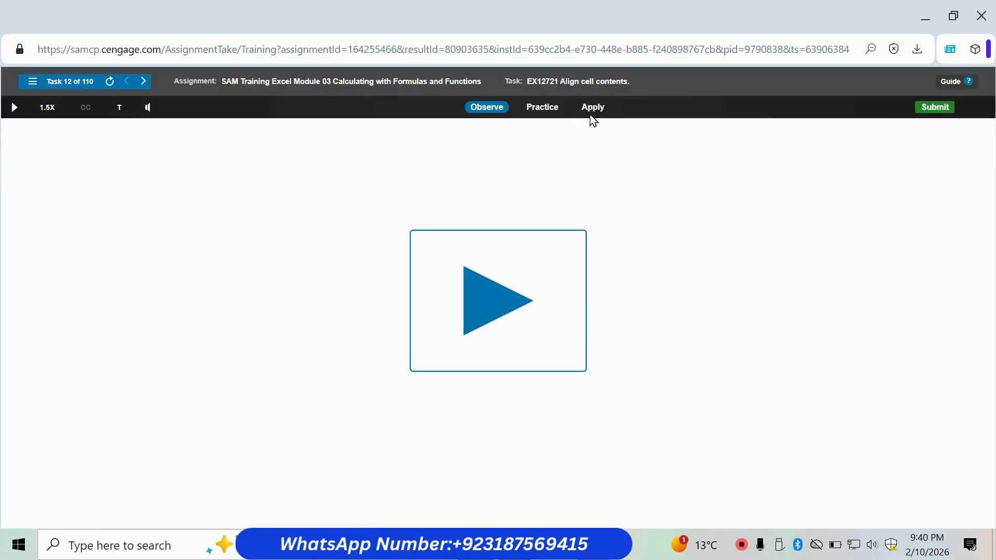
click(591, 111)
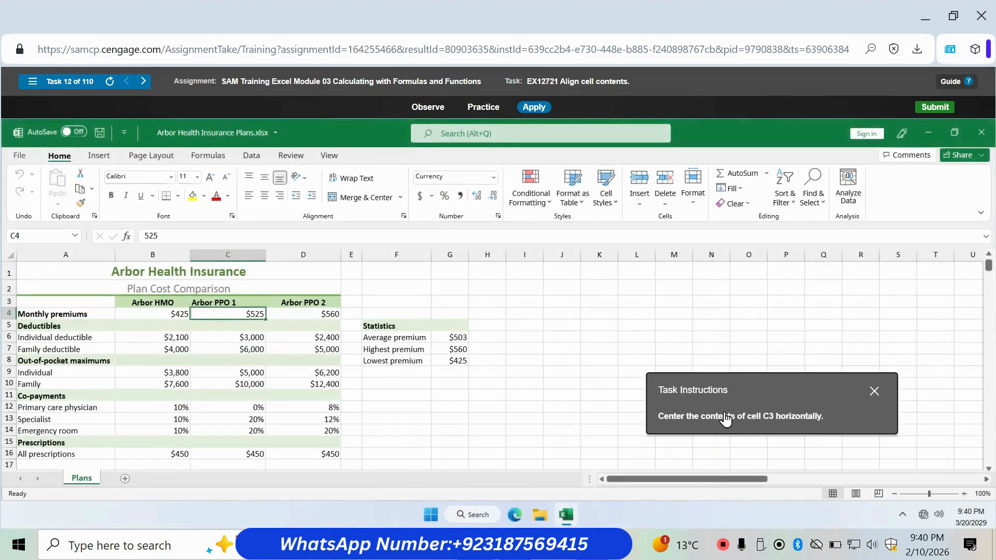
click(229, 303)
click(264, 196)
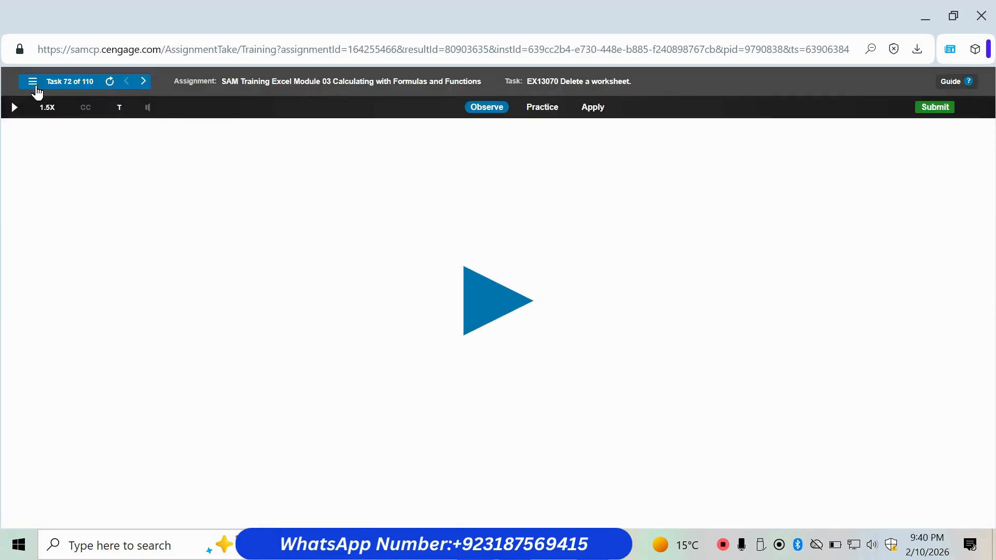
- Open training task 13, Apply a theme, in Apply mode and apply the Gallery theme from row 1, column 3 to the workbook
click(32, 82)
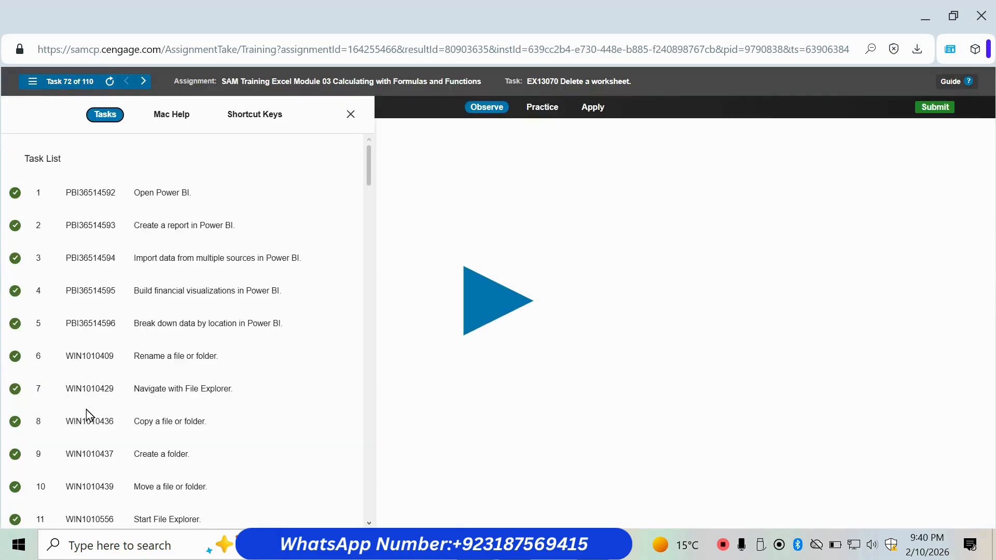
scroll(88, 415, down, 3)
click(137, 440)
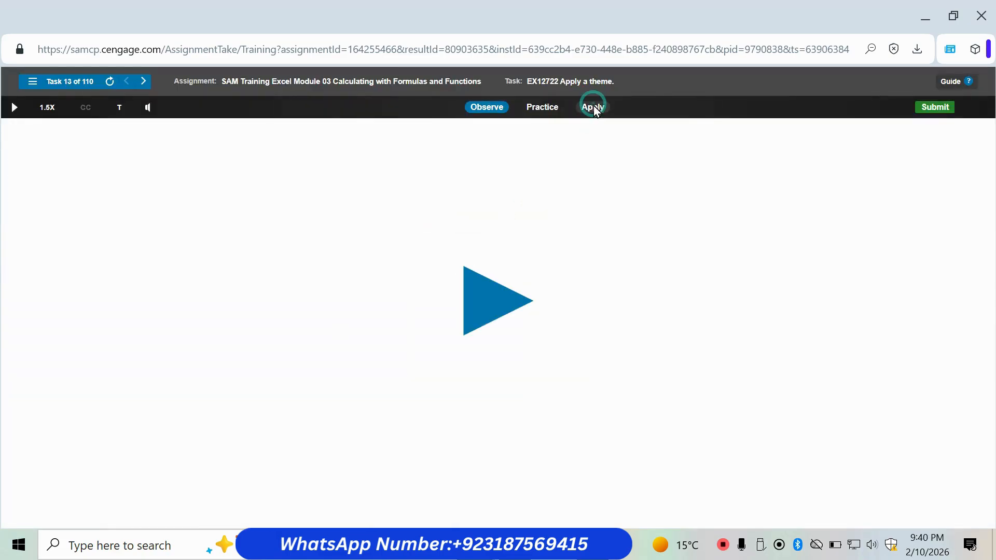
click(594, 107)
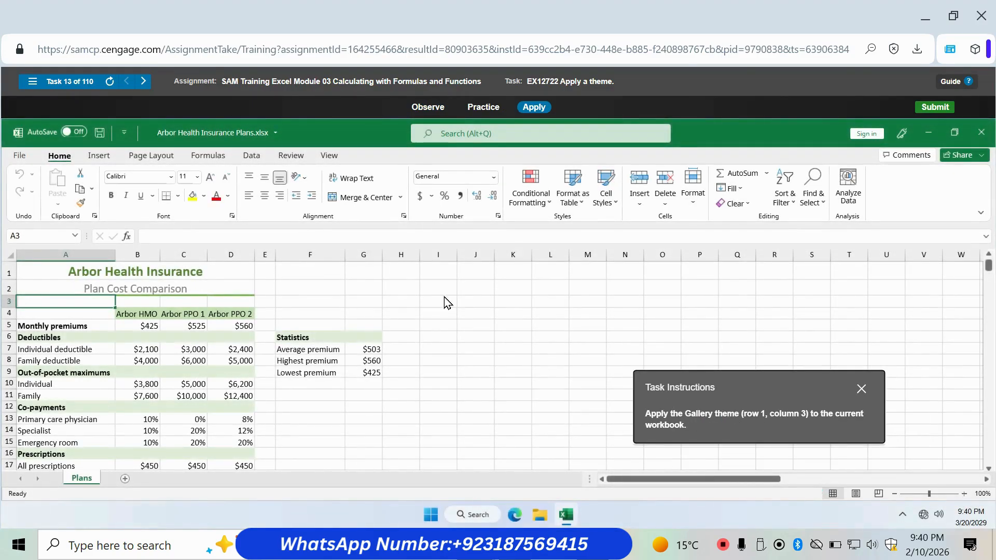
click(149, 156)
click(25, 200)
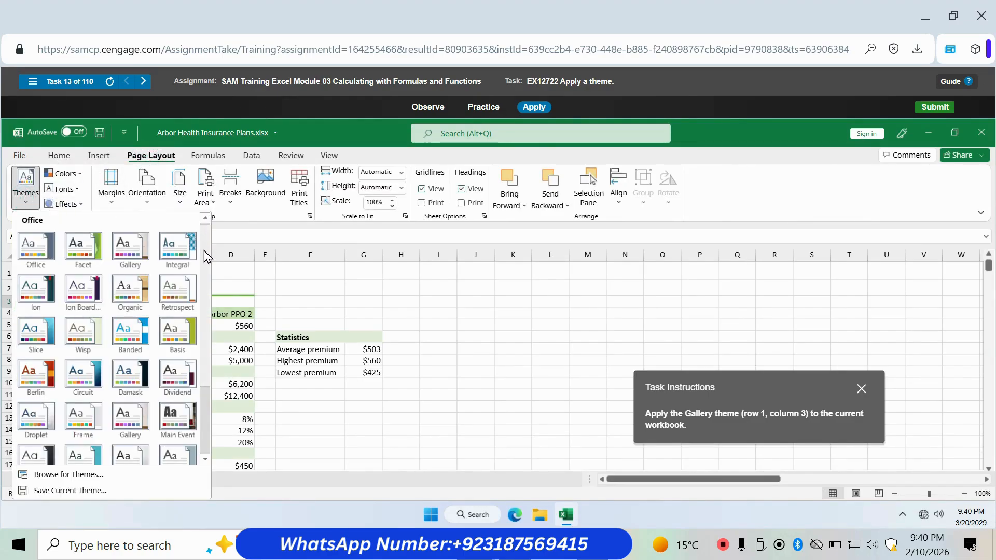
click(136, 258)
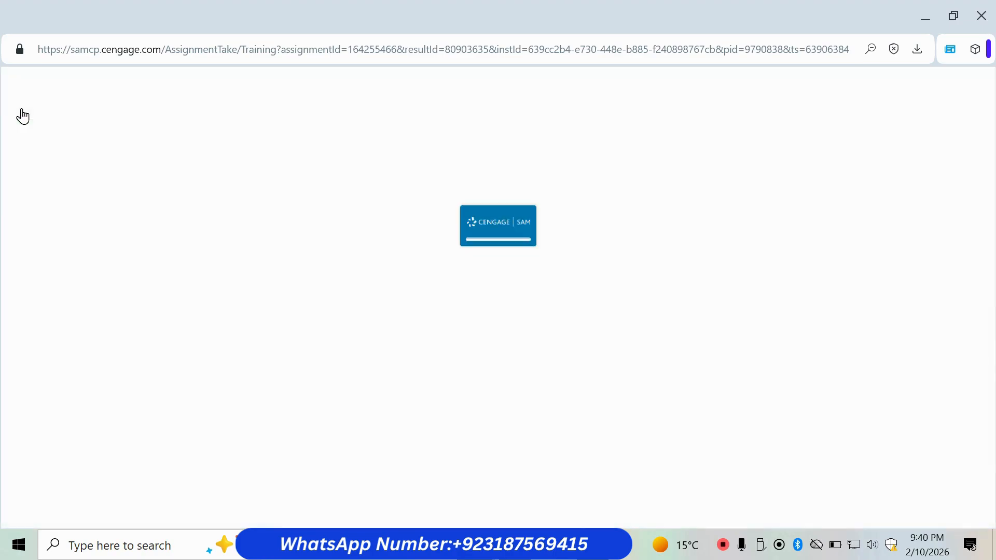
- Open training task 14, Apply a cell style, in Apply mode and apply the Bad cell style to cell B8
click(25, 86)
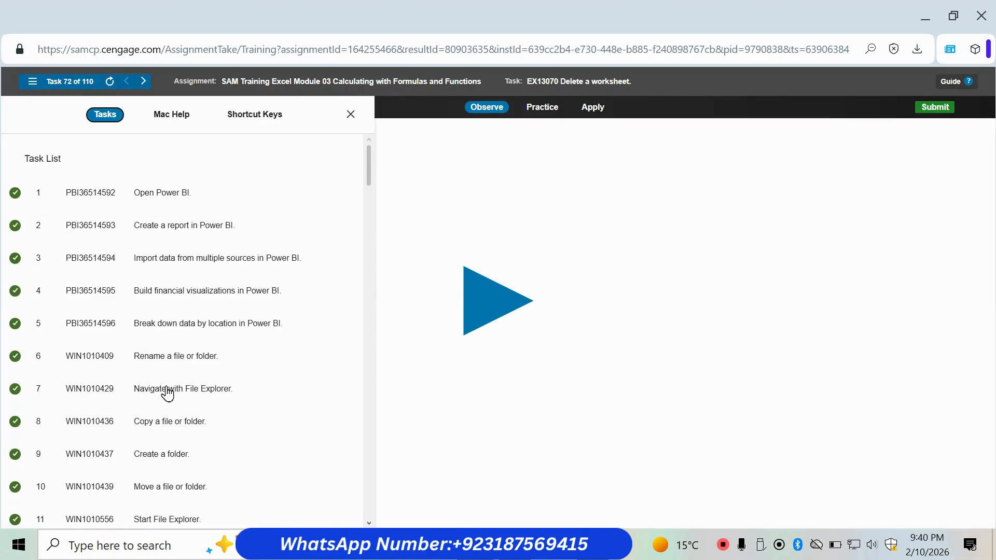
scroll(167, 395, down, 3)
click(89, 463)
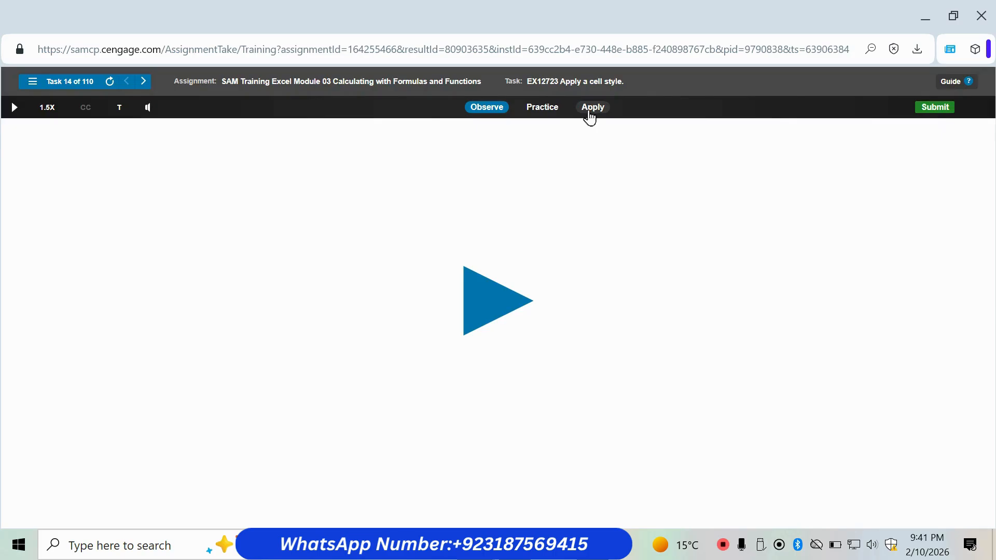
click(591, 109)
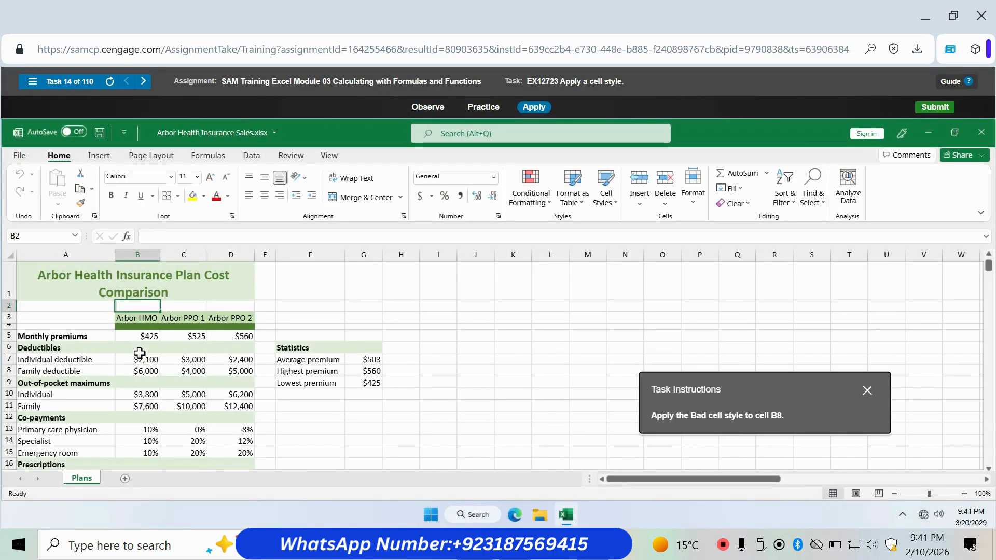
click(141, 369)
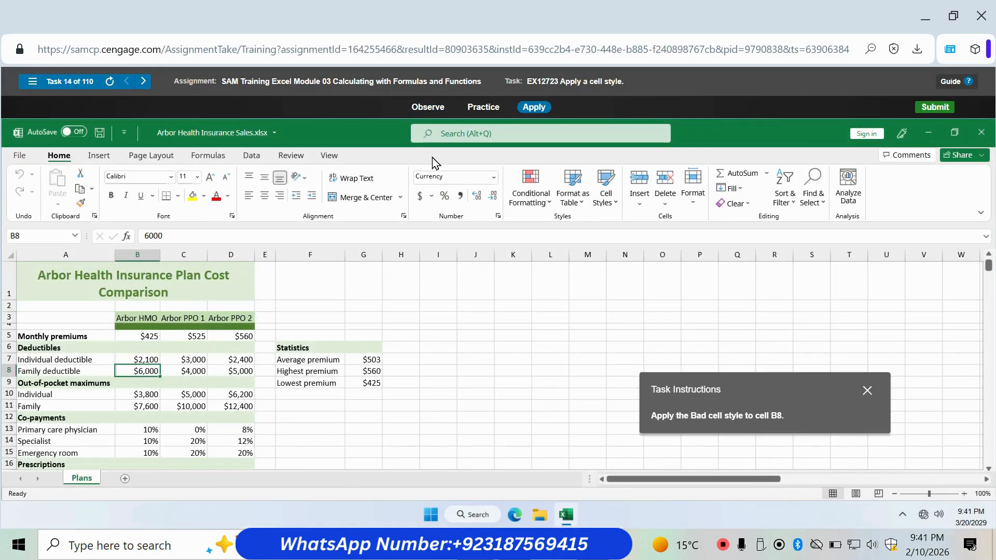
click(605, 199)
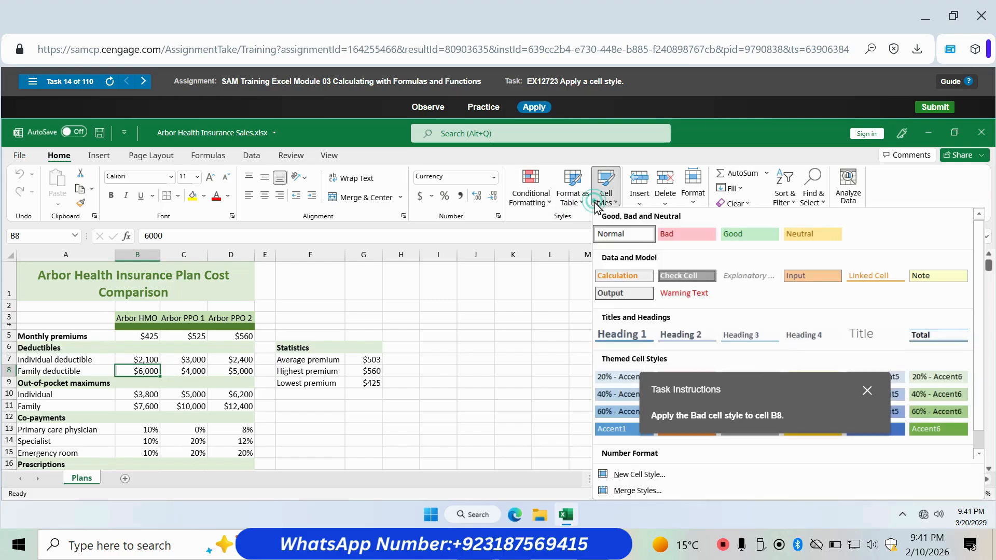
click(678, 235)
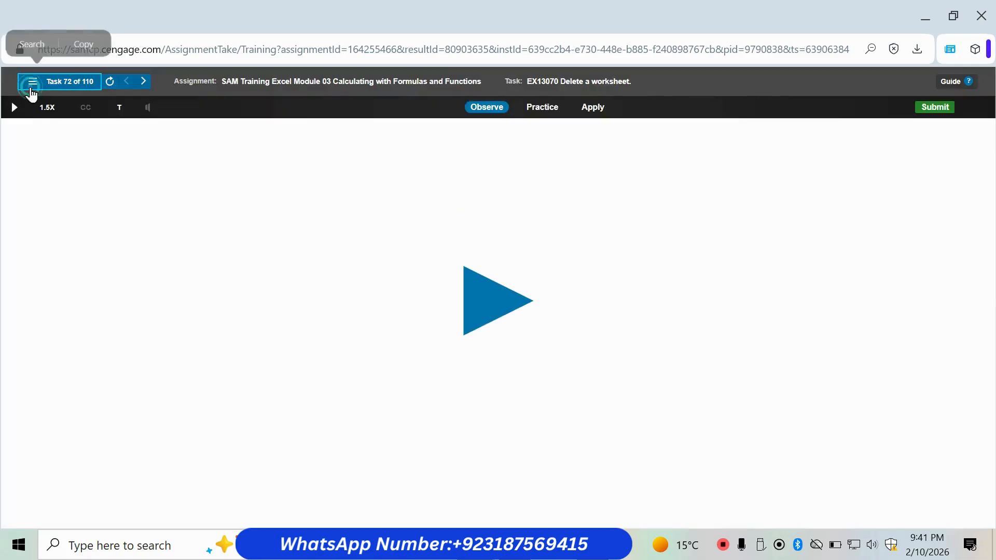
- Open training task 15 in Apply mode and apply the Accounting number format with dollar sign and two decimals to range B5:B16
click(31, 82)
scroll(154, 419, down, 4)
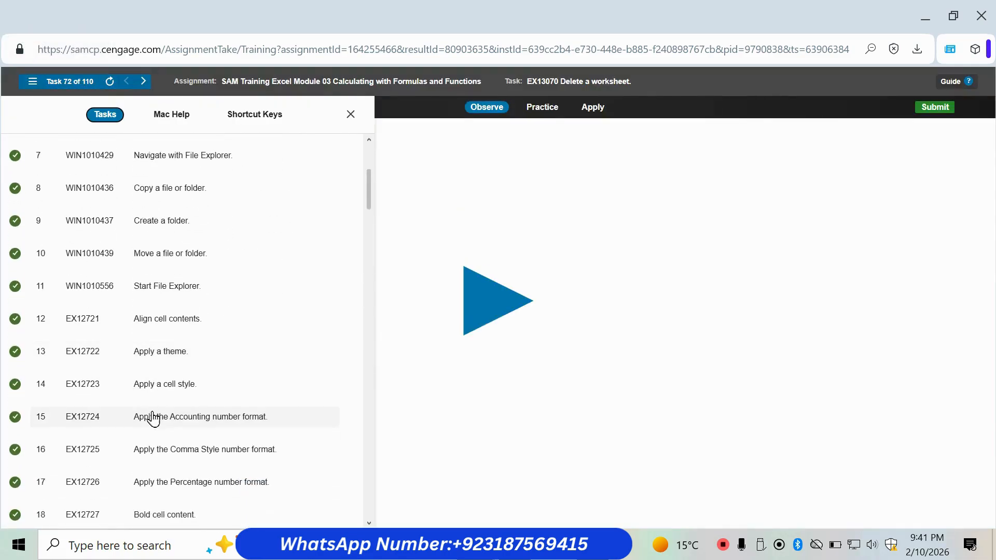
click(154, 420)
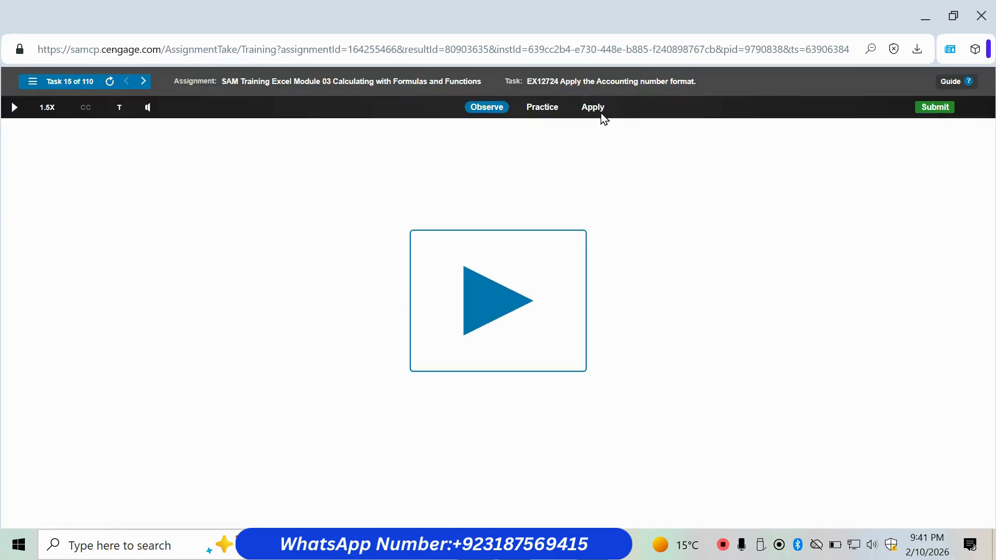
click(599, 107)
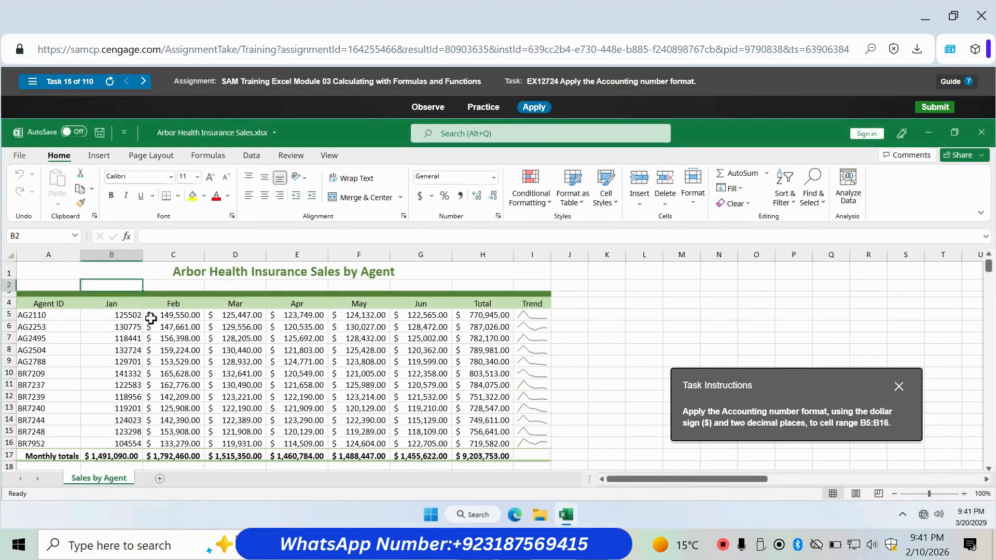
drag(127, 318, 119, 444)
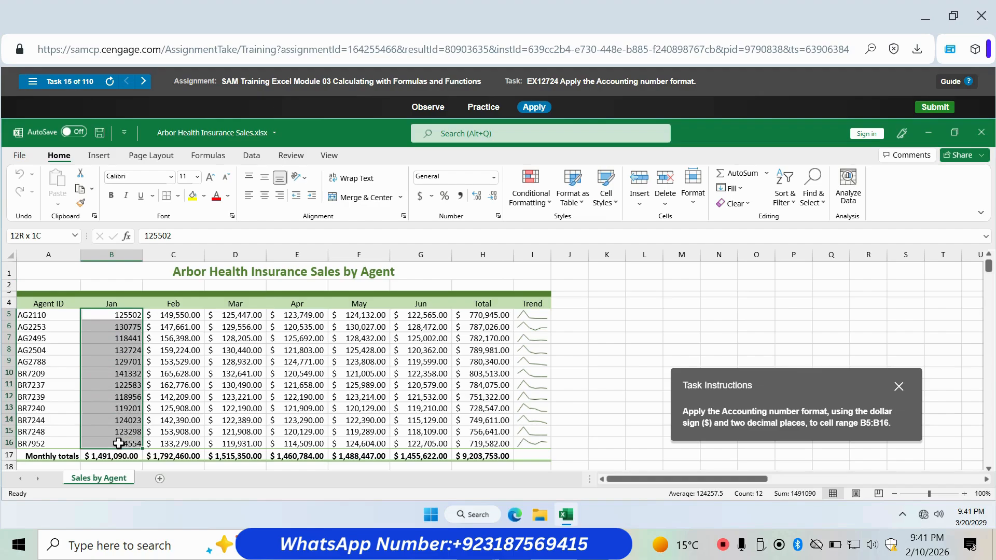
click(492, 176)
click(555, 263)
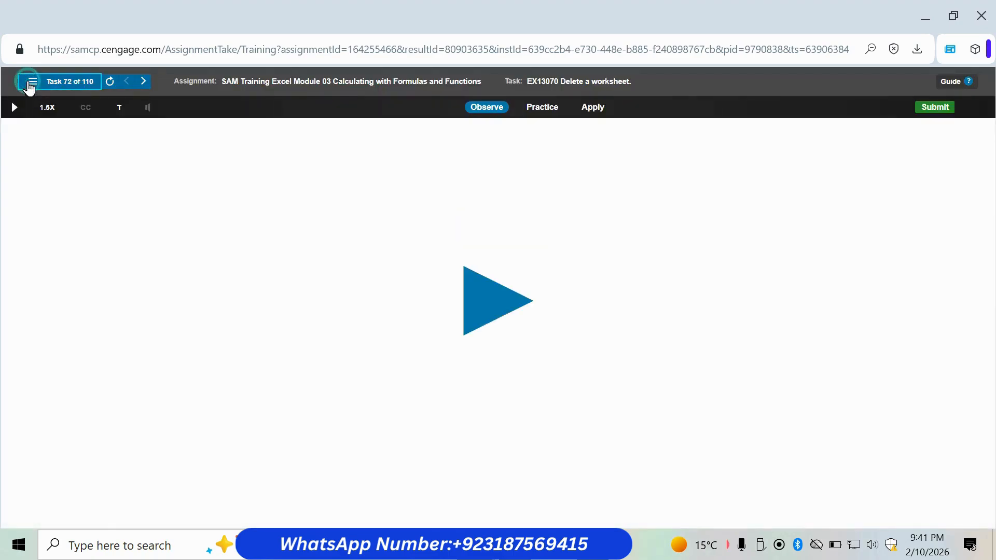
- Open training task 16 in Apply mode and apply the Comma Style number format to range C5:C17
click(32, 81)
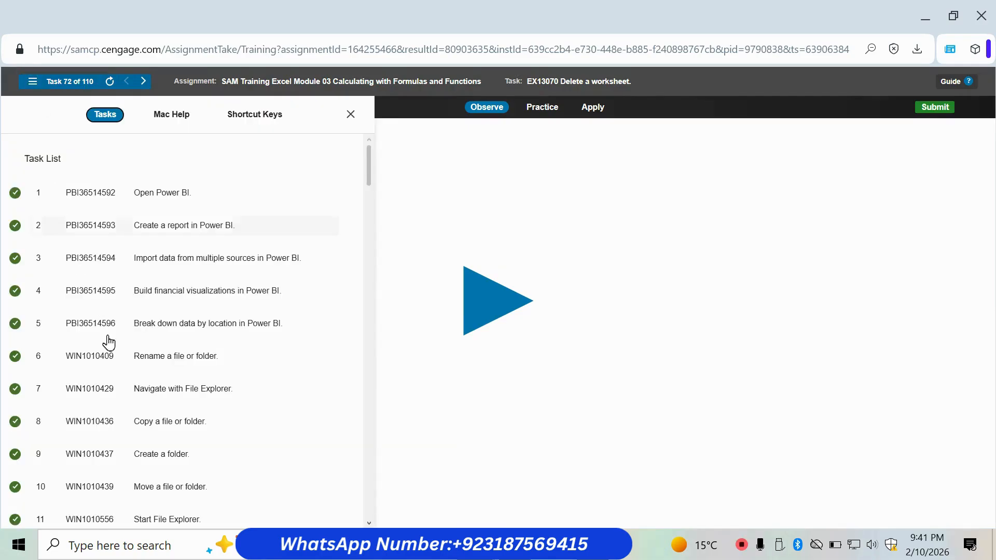
scroll(109, 343, down, 5)
click(163, 450)
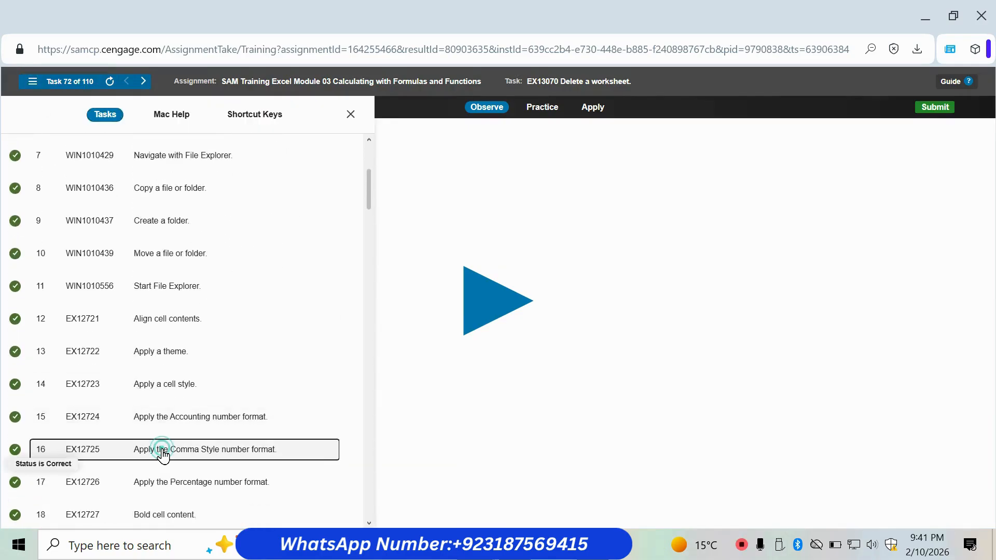
click(595, 113)
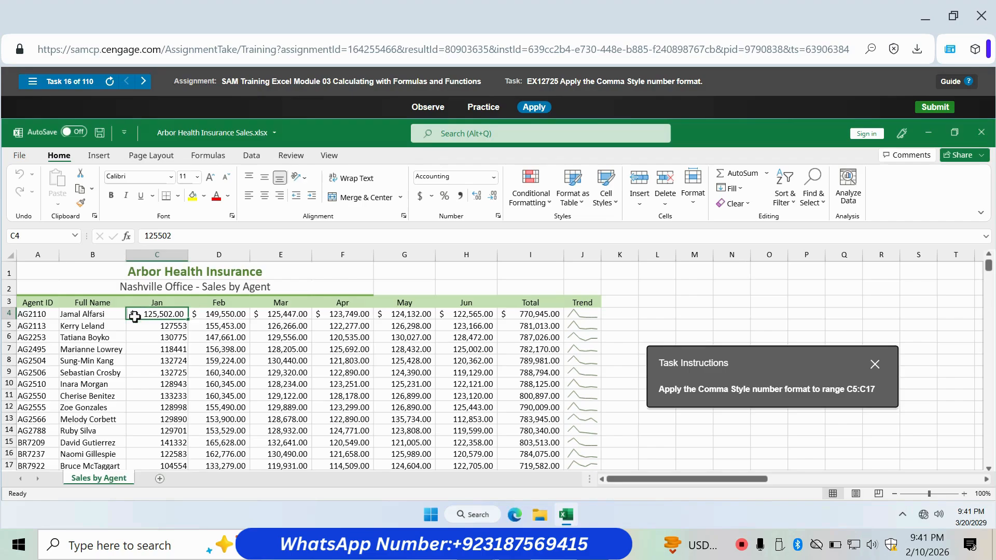
drag(142, 326, 159, 432)
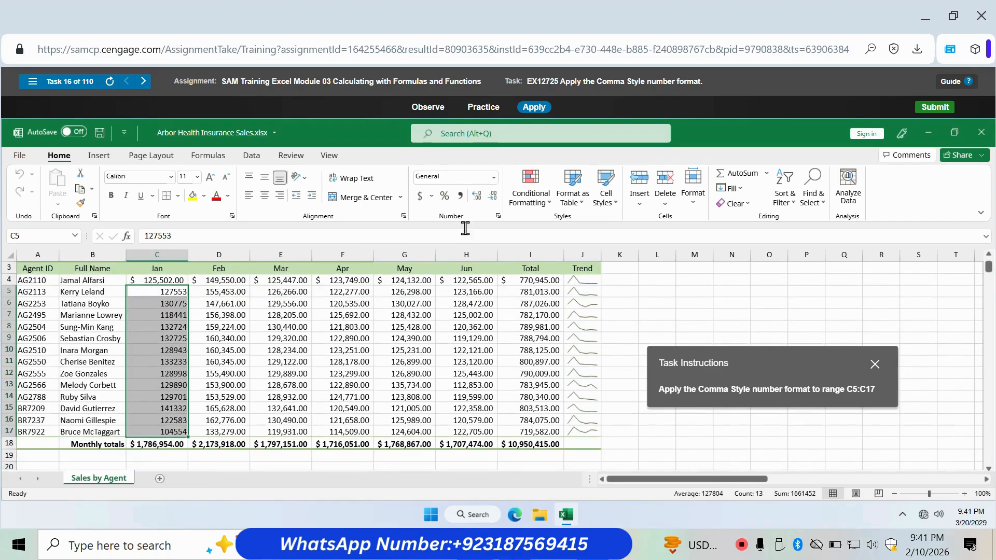
click(460, 195)
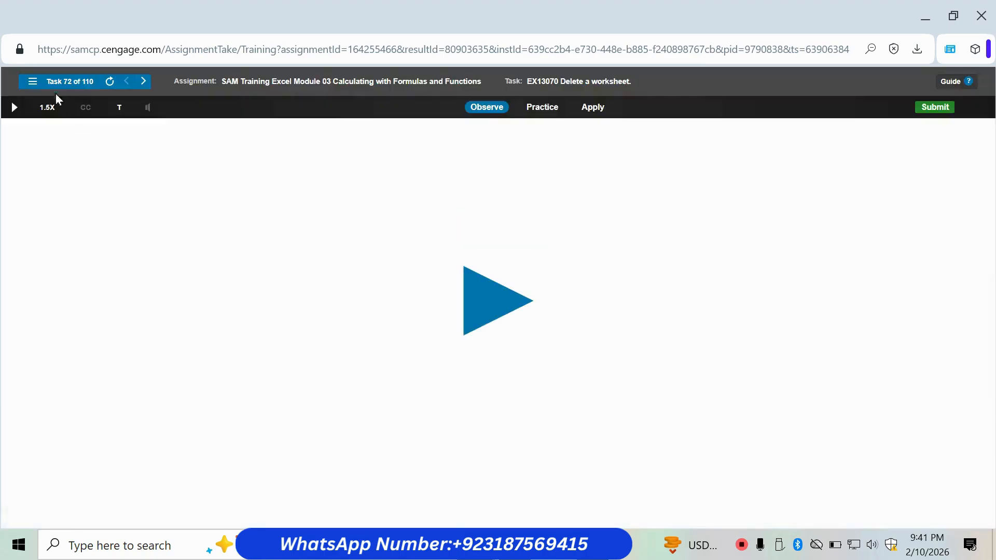
- Open training task 17 in Apply mode and apply the Percentage number format with no decimal places to range E4:E11
click(36, 84)
scroll(144, 343, down, 7)
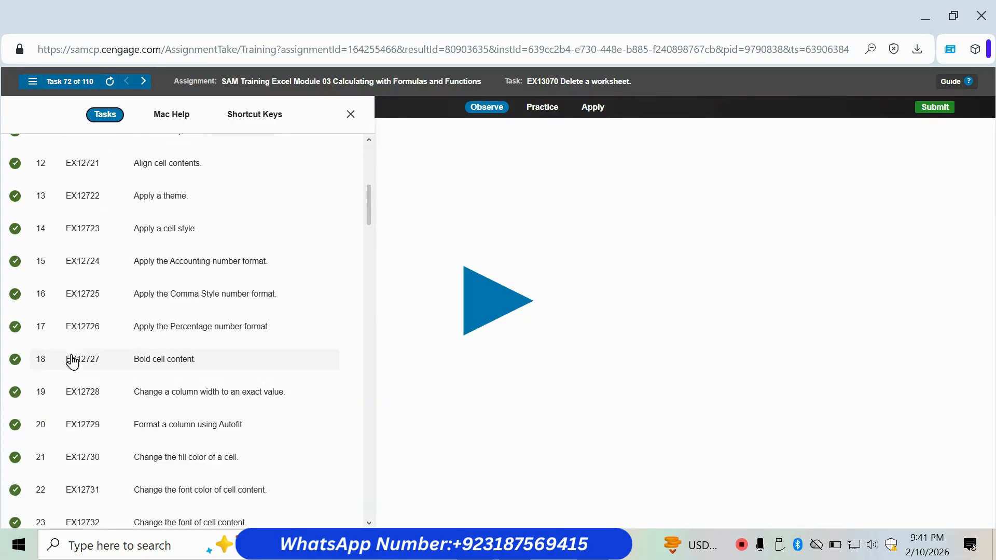
click(132, 323)
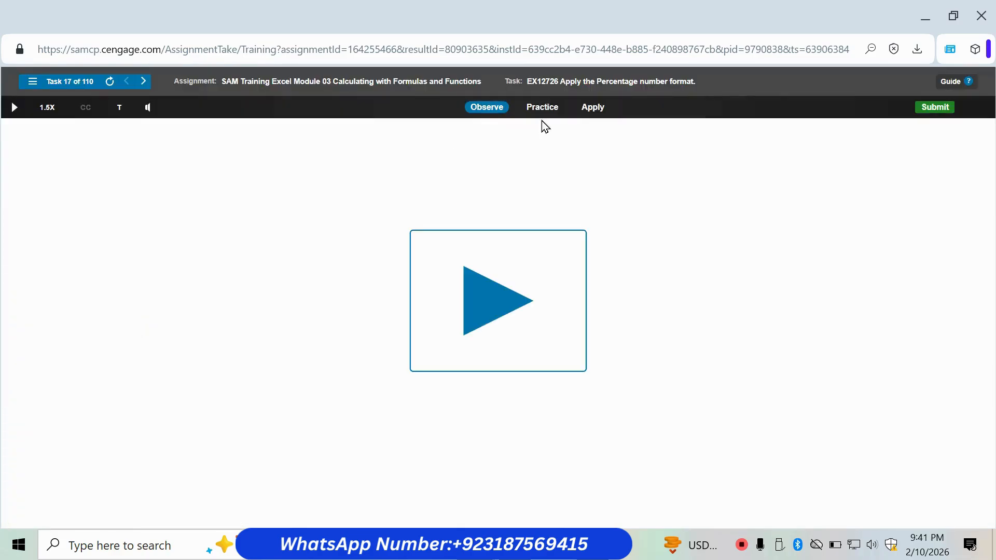
click(593, 108)
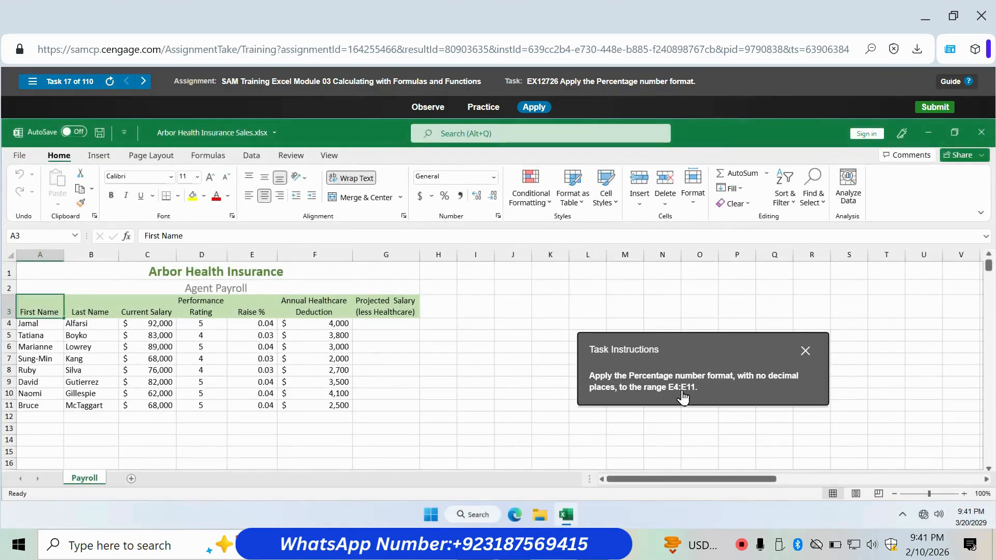
drag(249, 325, 260, 405)
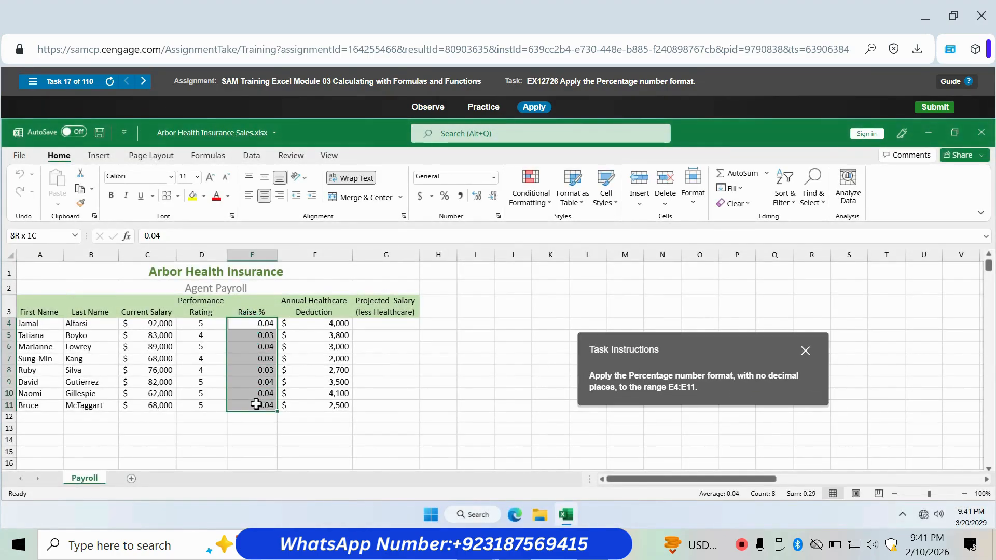
click(443, 196)
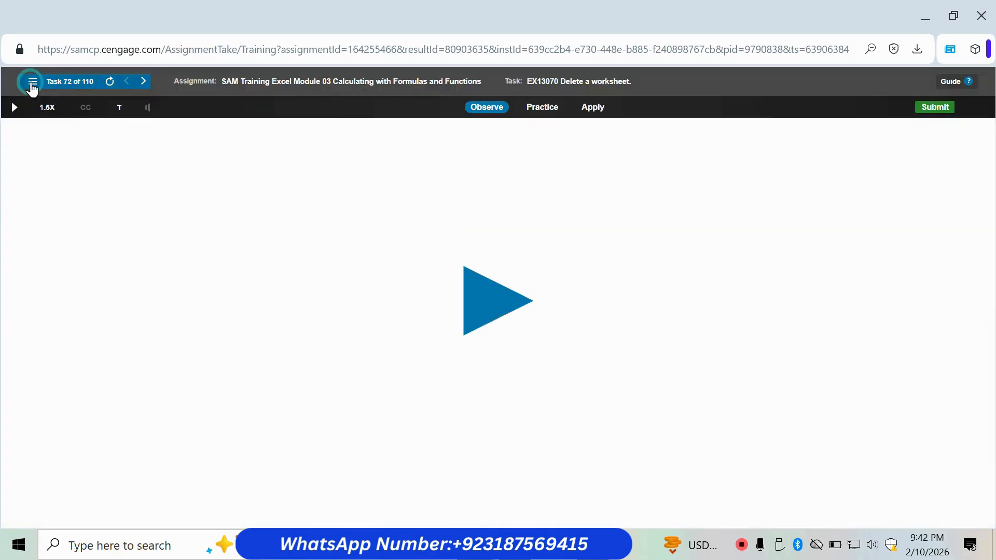
- Open training task 18, Bold cell content, in Apply mode
click(32, 81)
scroll(134, 410, down, 3)
scroll(134, 410, down, 3)
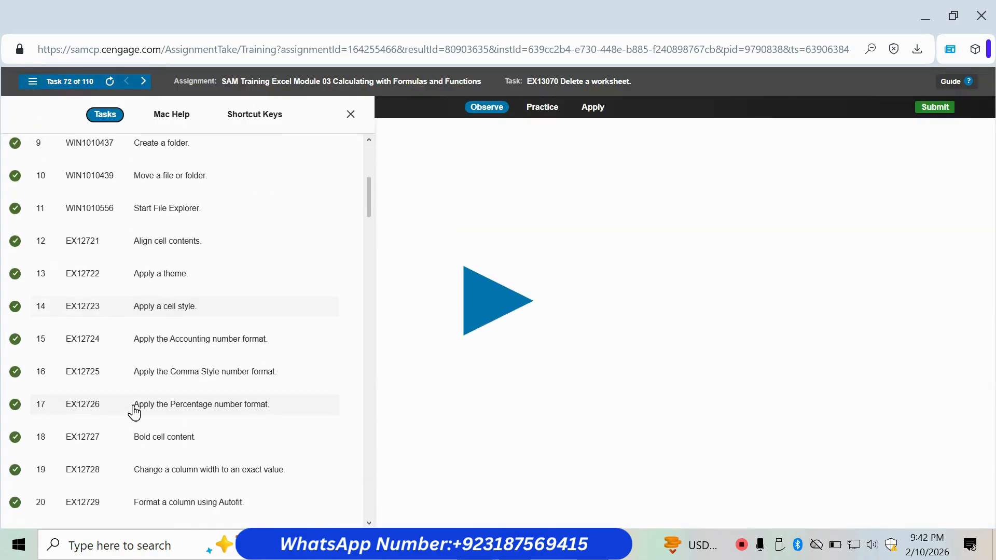
click(151, 440)
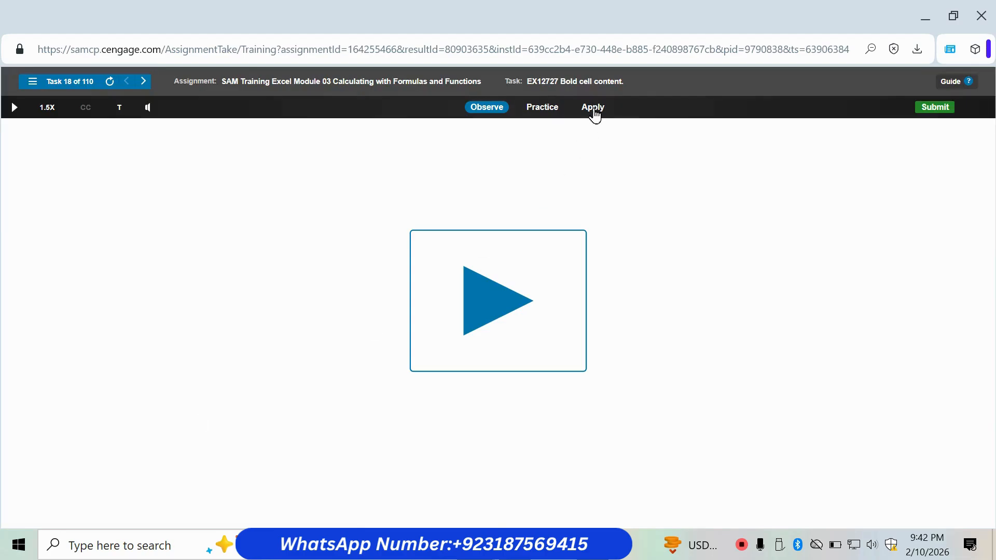
click(594, 109)
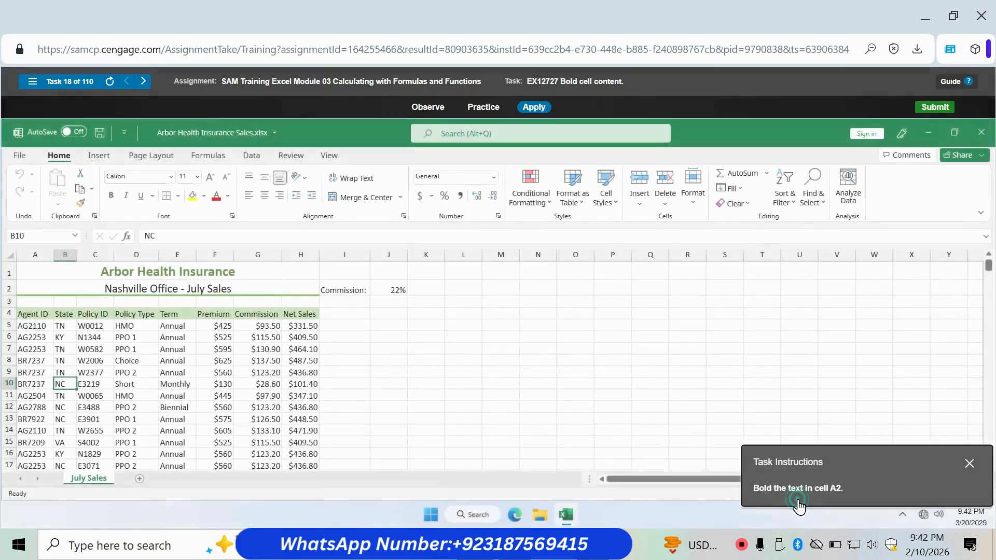
- Bold the text in cell A2 of the July Sales worksheet
drag(799, 506, 728, 442)
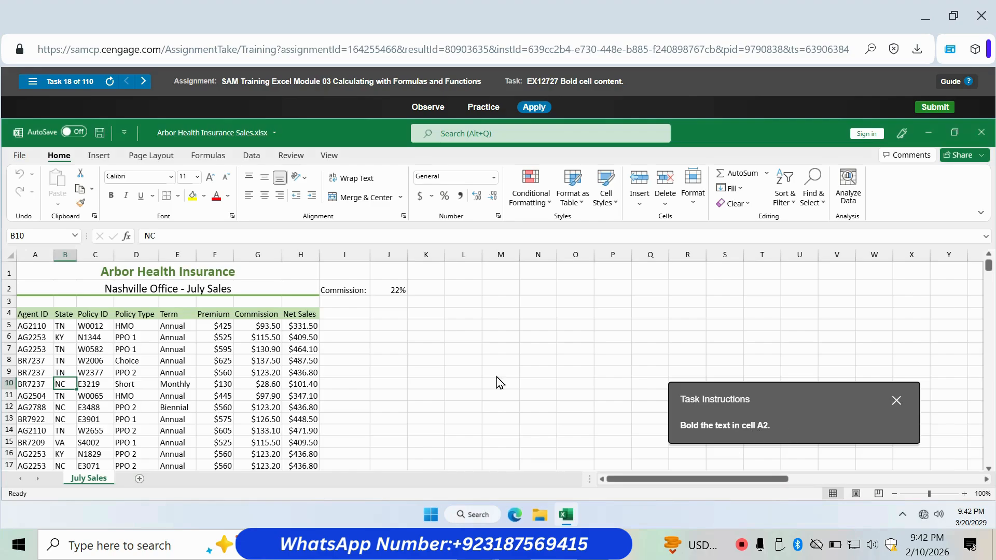
click(35, 291)
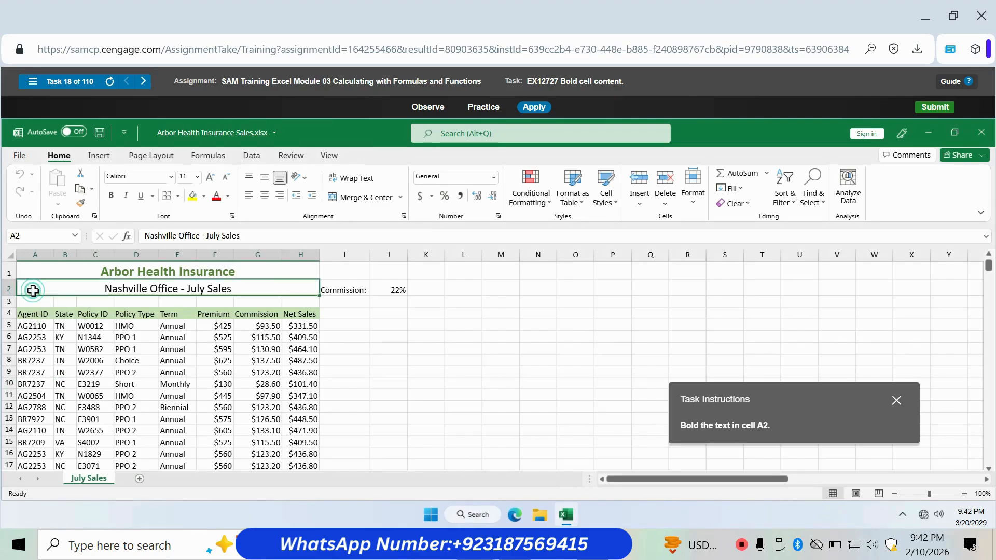
click(110, 196)
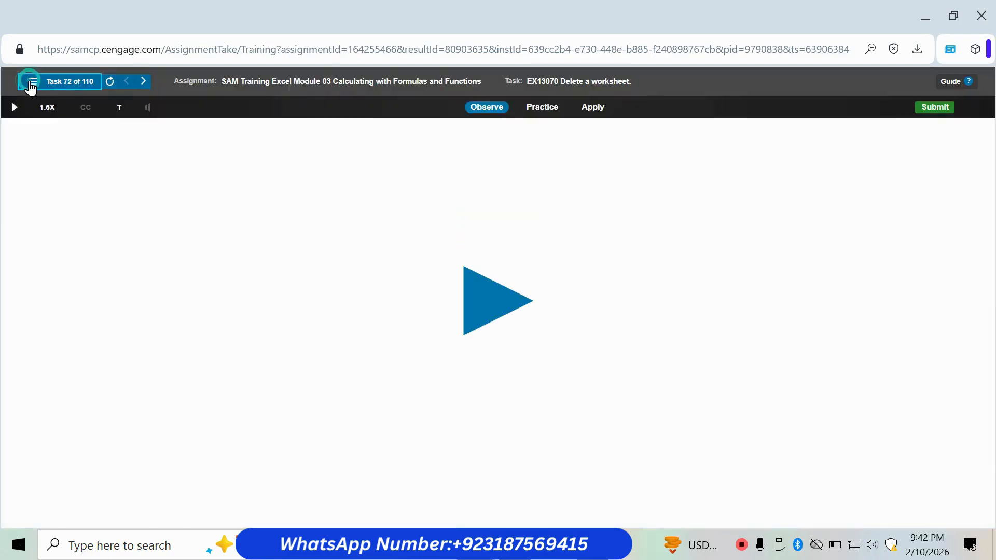
- Open training task 19 in Apply mode and set the width of column C to exactly 15 characters
click(30, 84)
scroll(124, 358, down, 7)
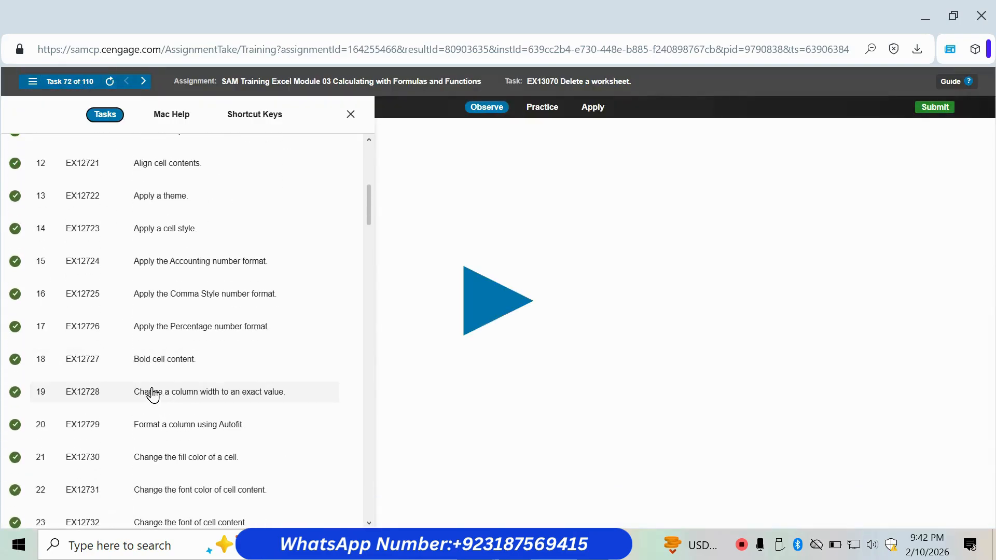
click(166, 403)
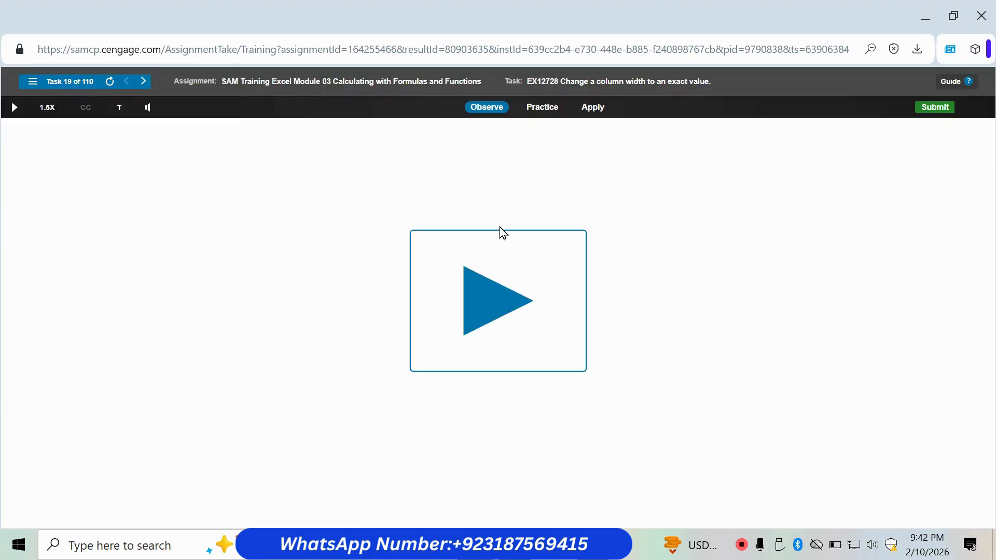
click(599, 112)
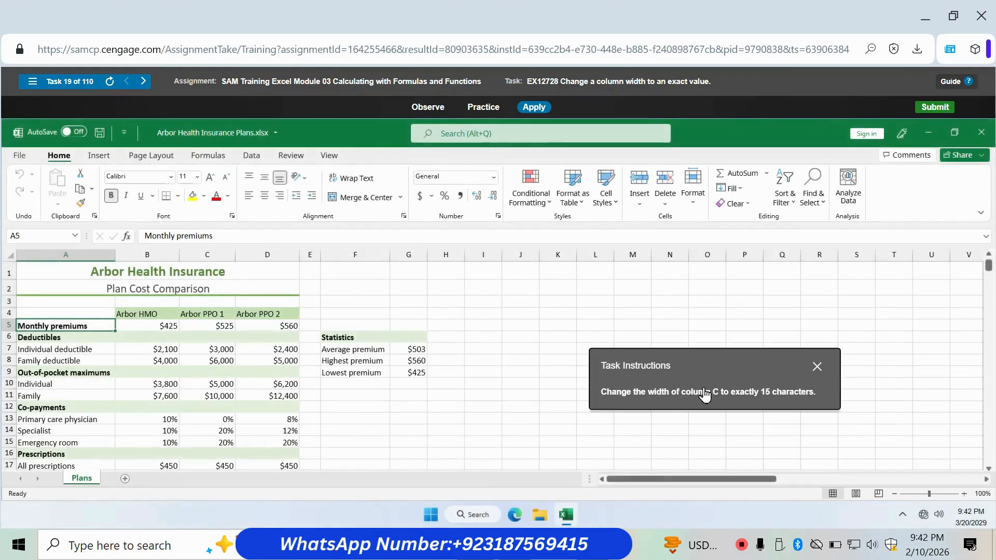
right_click(208, 255)
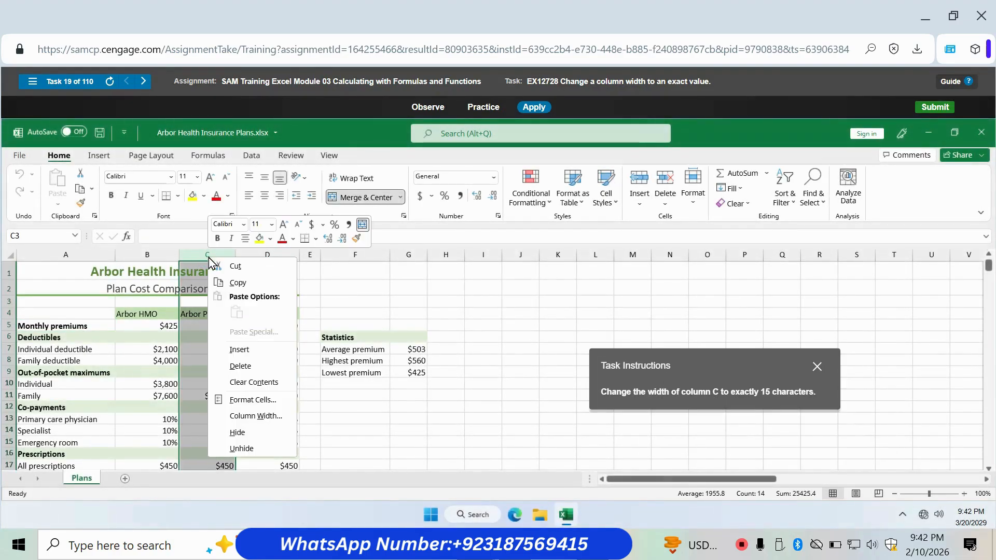
click(265, 416)
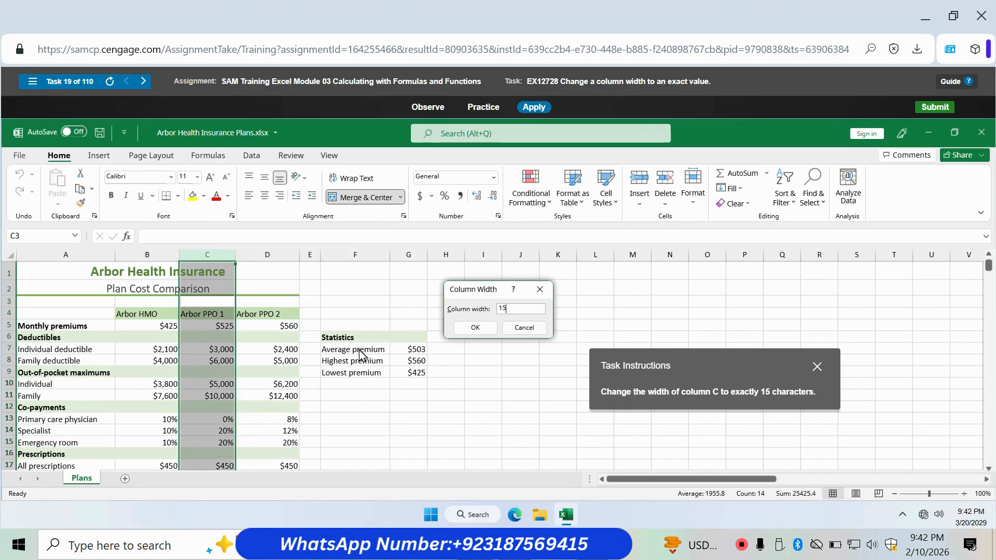
click(476, 328)
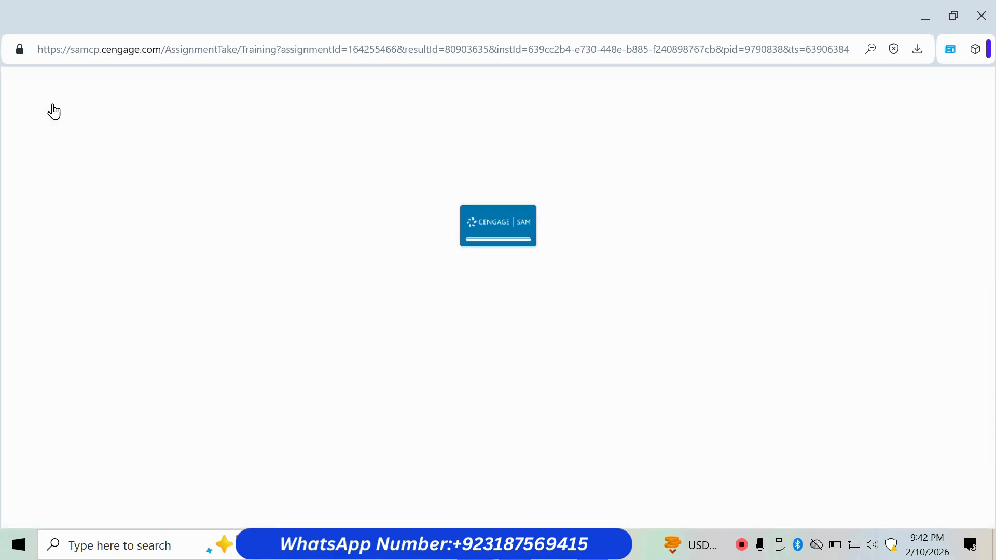
- Open training task 20 in Apply mode and AutoFit the width of column D to its contents
click(32, 82)
scroll(165, 327, down, 7)
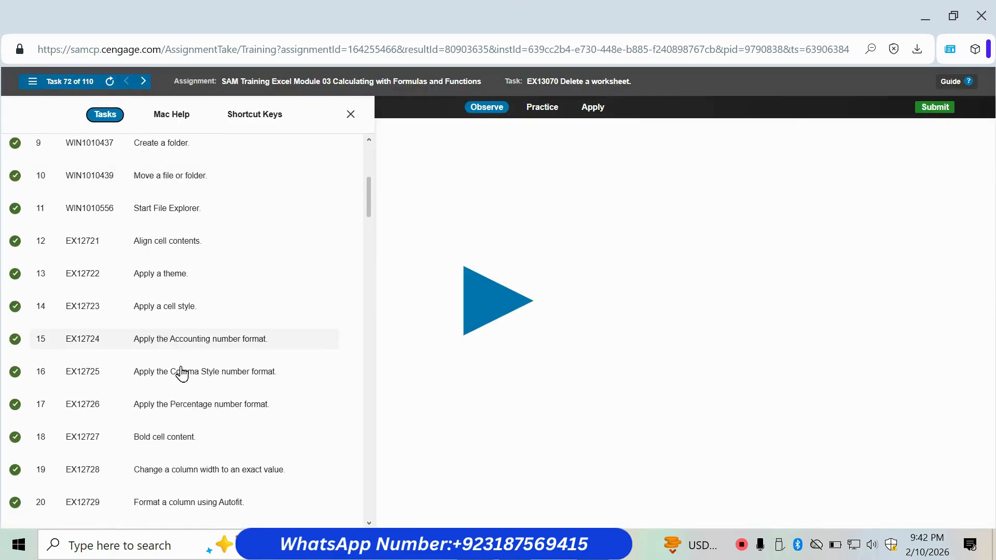
click(174, 429)
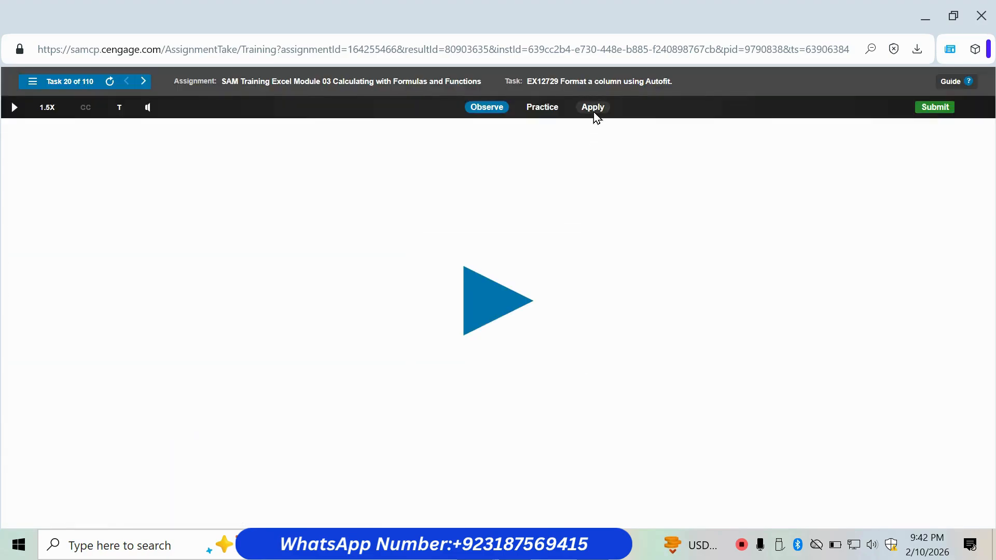
click(594, 110)
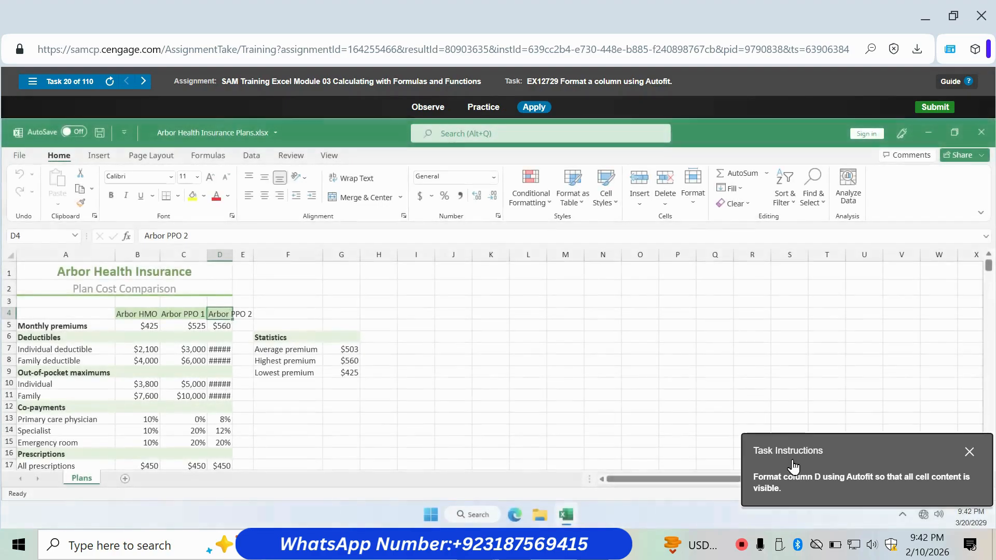
drag(709, 436, 697, 428)
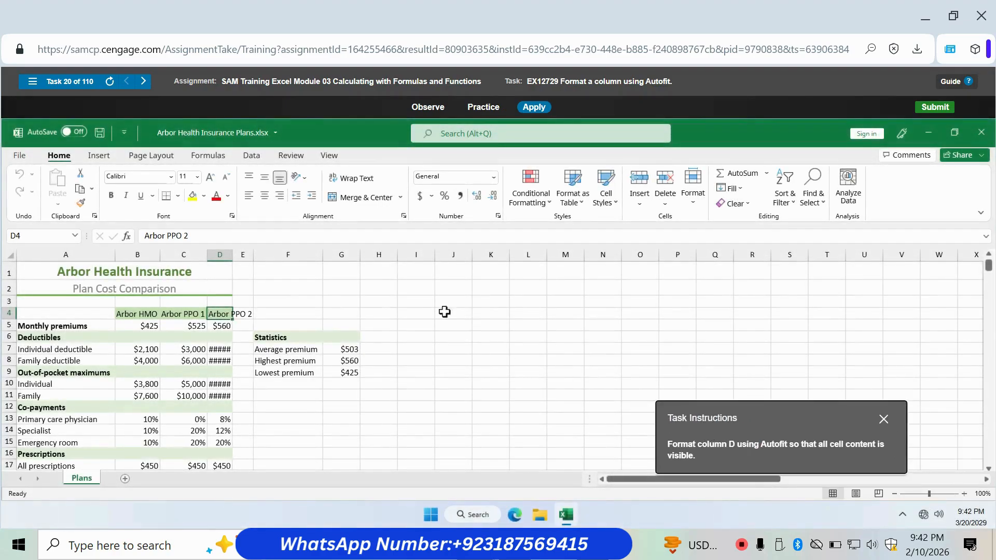
double_click(232, 259)
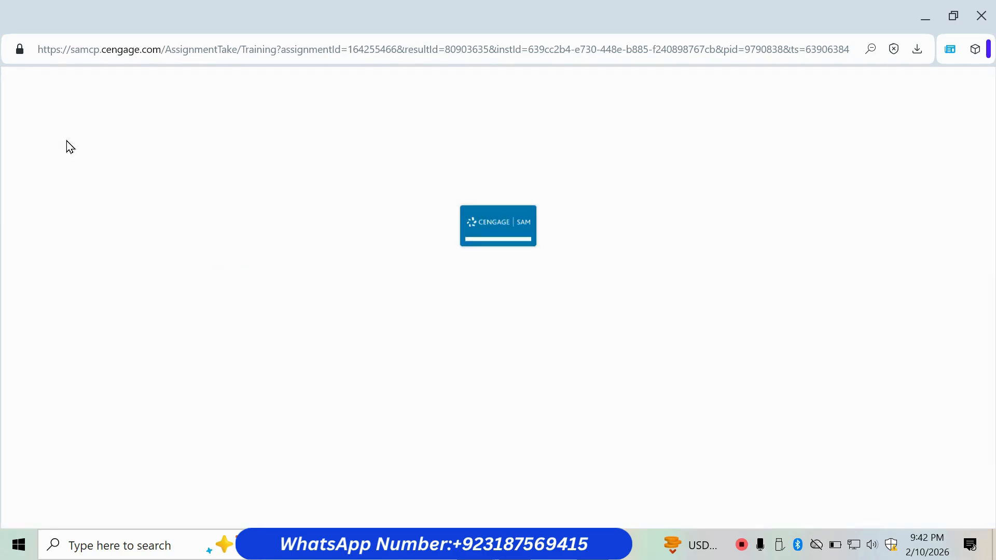
- Open training task 21 in Apply mode and fill cell A1 with Green, Accent 6, Lighter 60%
click(32, 82)
scroll(85, 358, down, 9)
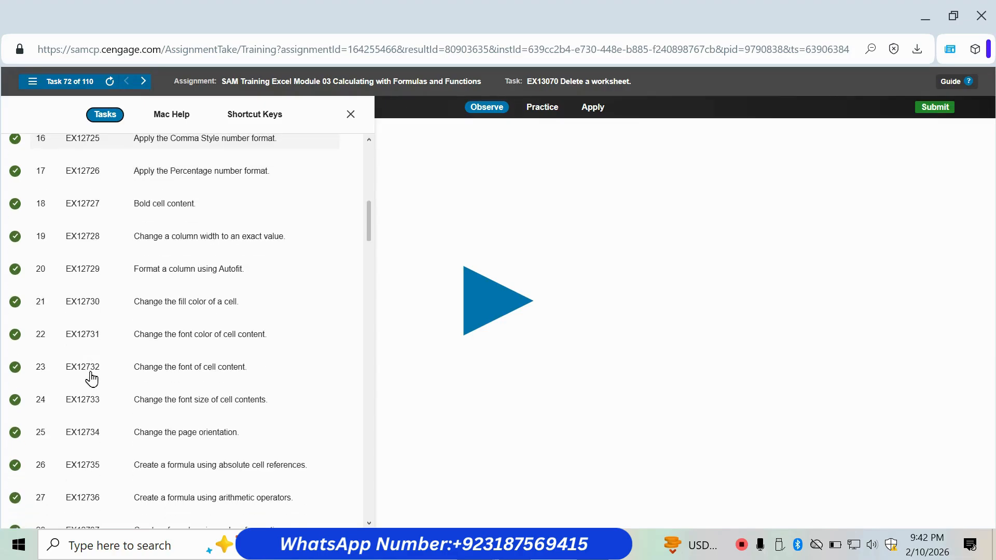
click(165, 312)
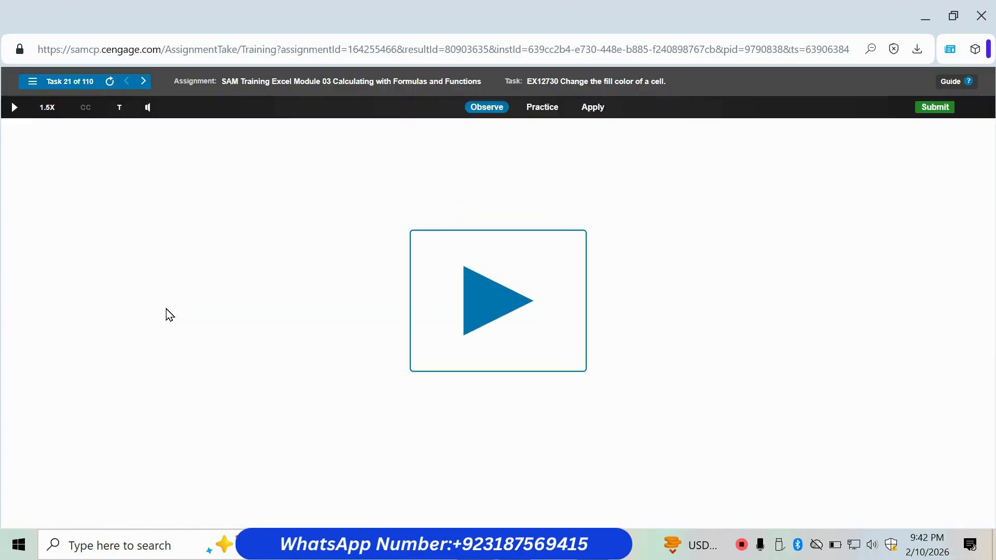
click(591, 107)
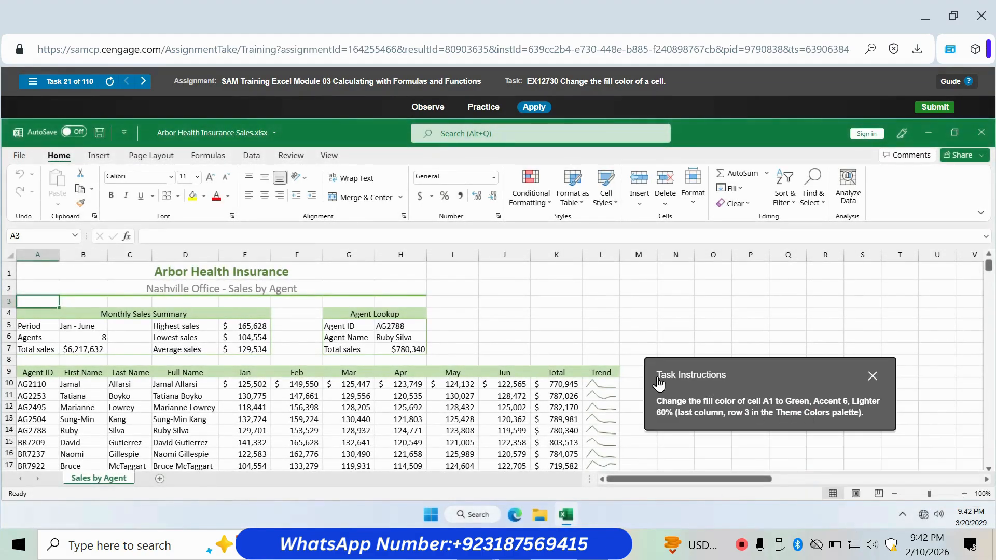
click(40, 278)
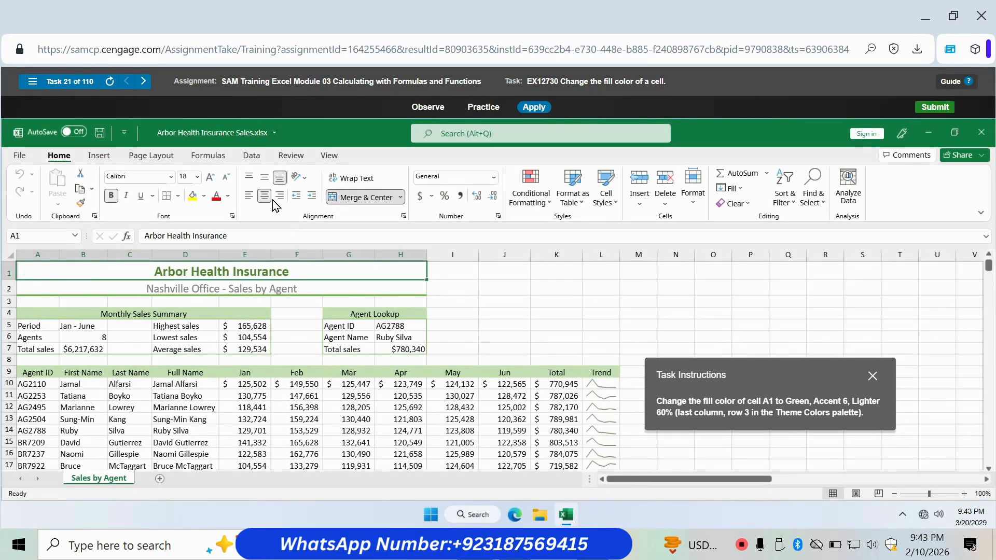
click(203, 199)
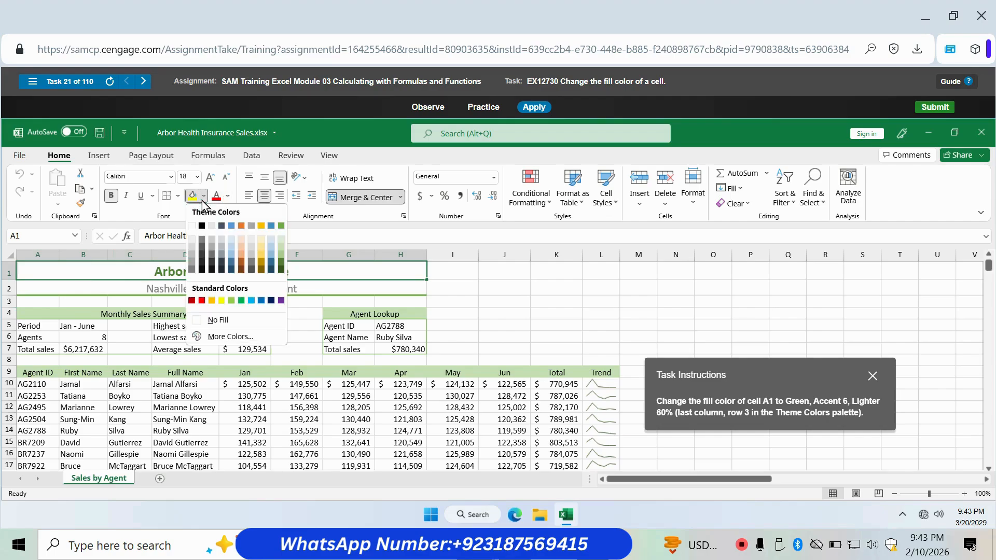
click(281, 250)
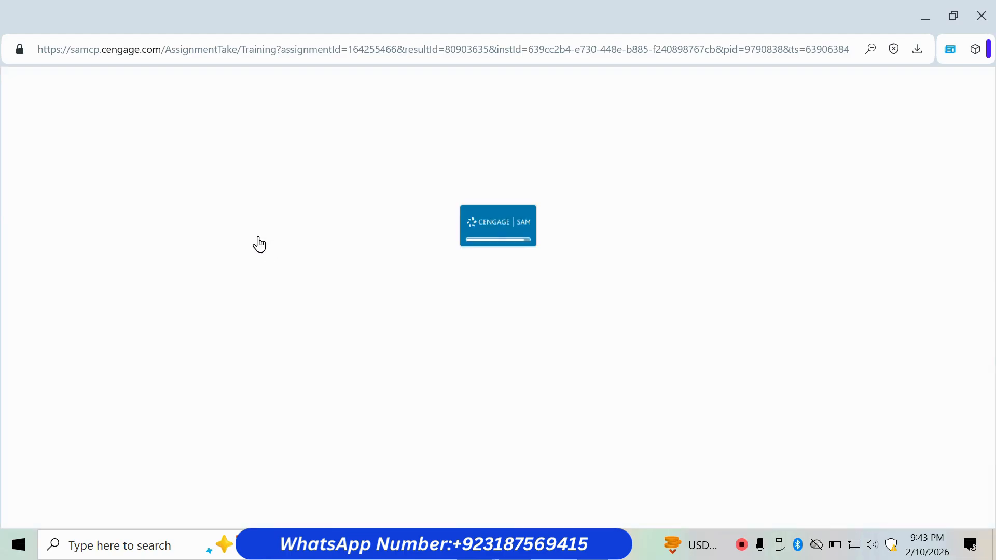
- Open training task 22 in Apply mode and change the font color of cell D9 to the standard color Blue
click(31, 85)
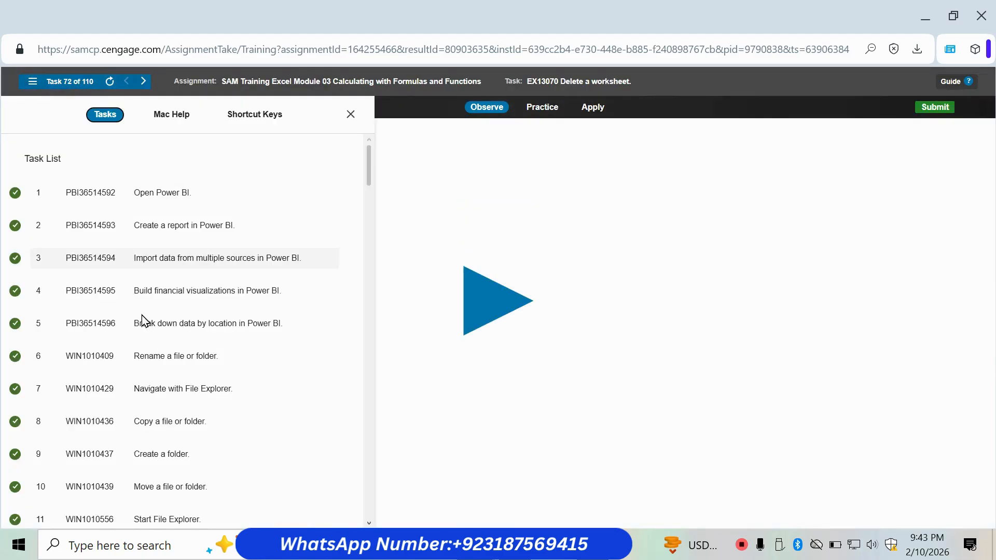
scroll(142, 347, down, 10)
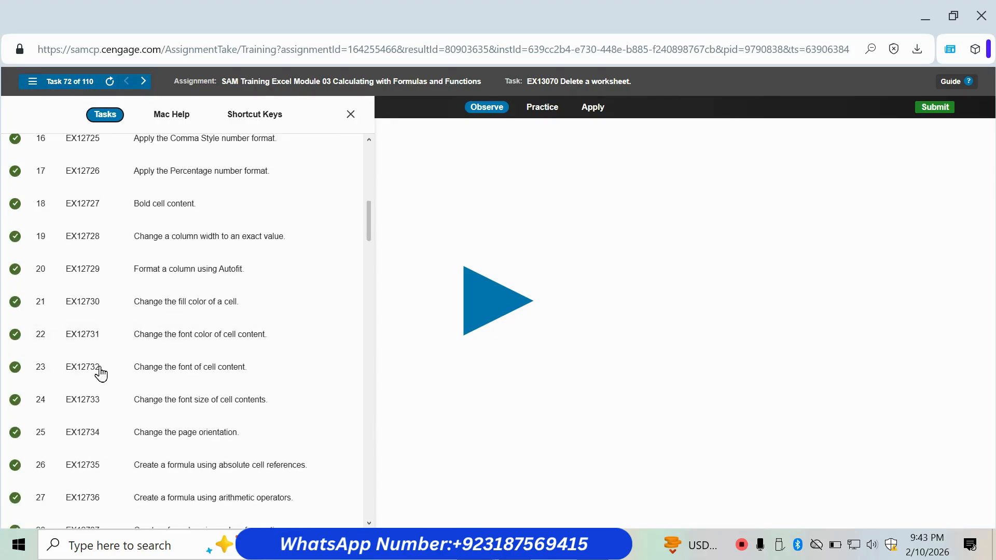
click(135, 337)
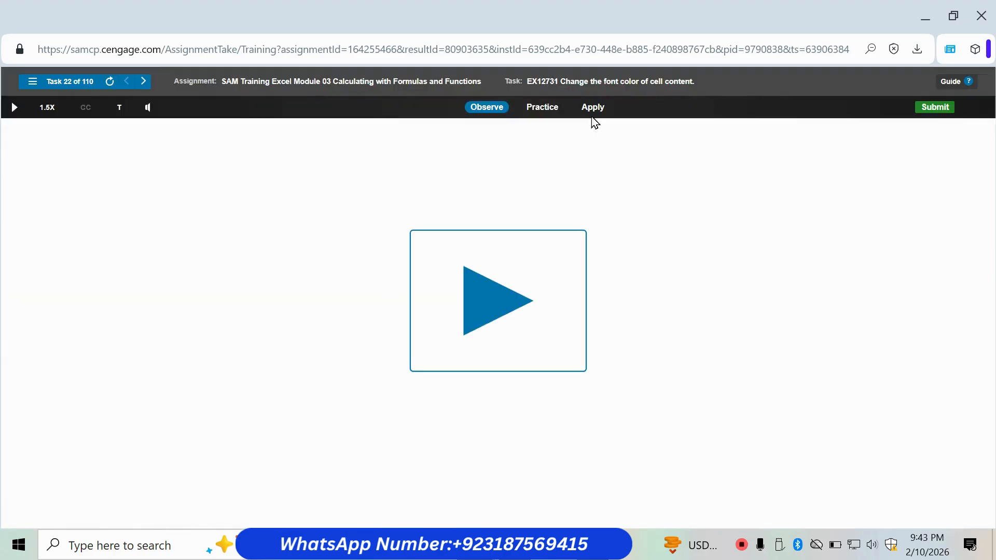
click(596, 109)
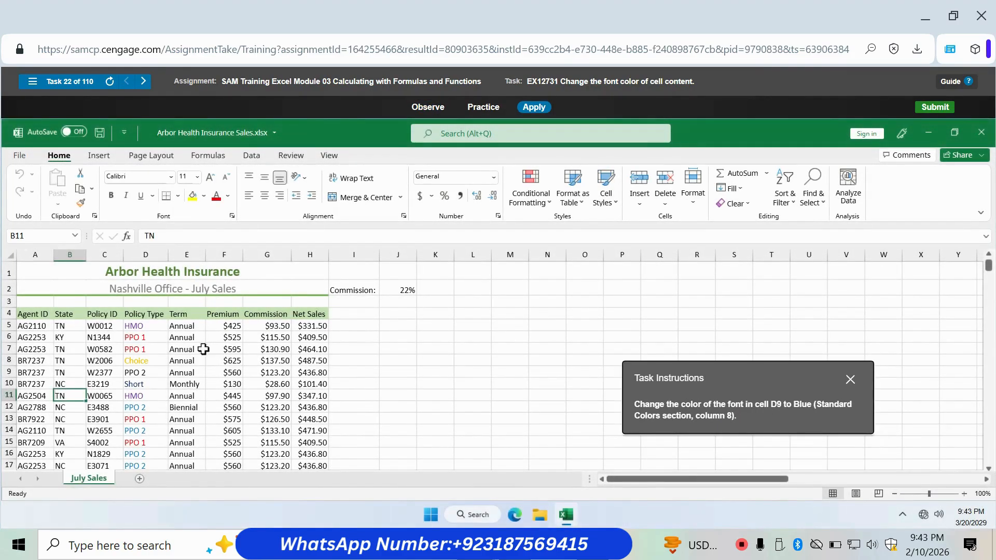
click(148, 374)
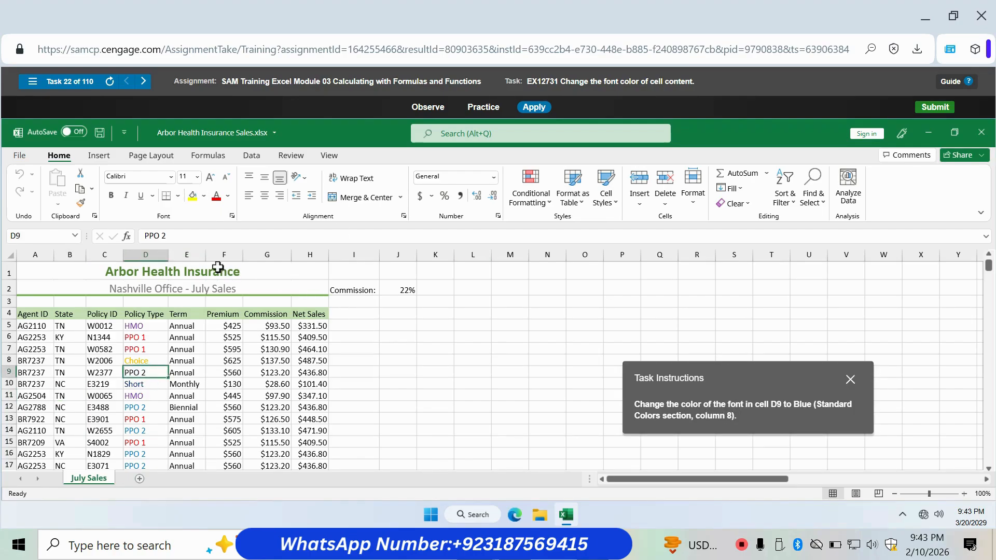
click(229, 197)
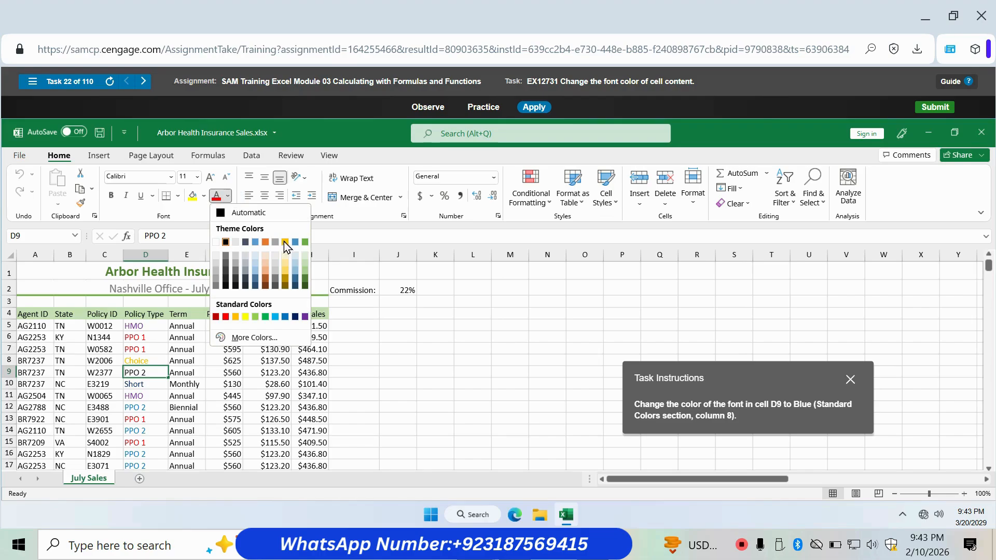
click(285, 317)
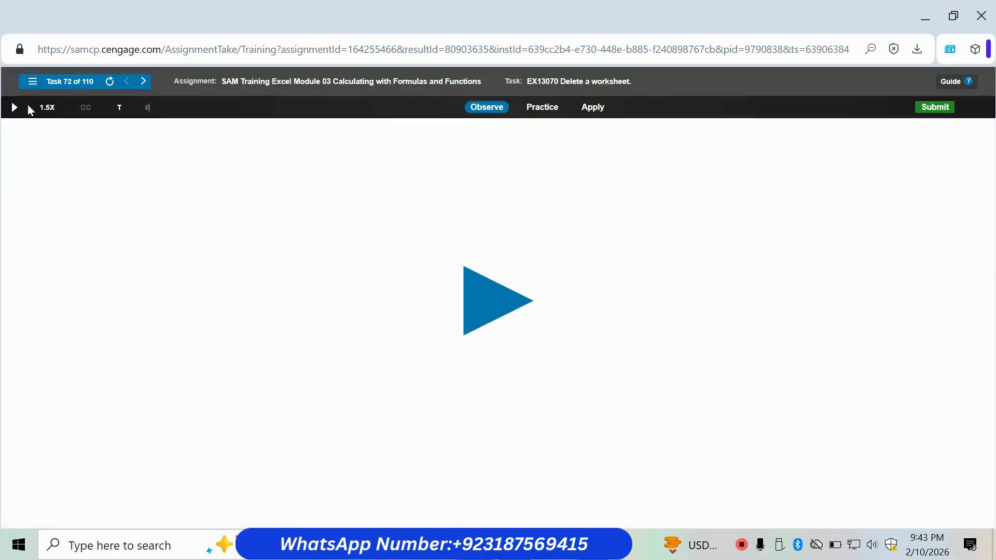
- Open training task 23 in Apply mode and change the font of cell A2 to Cambria
click(31, 82)
scroll(185, 418, down, 3)
scroll(185, 418, down, 5)
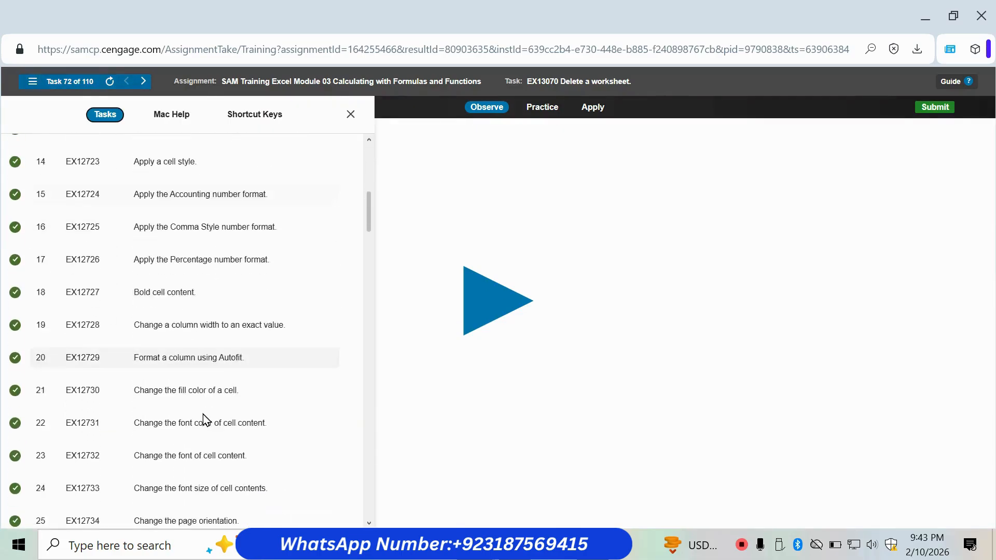
click(166, 383)
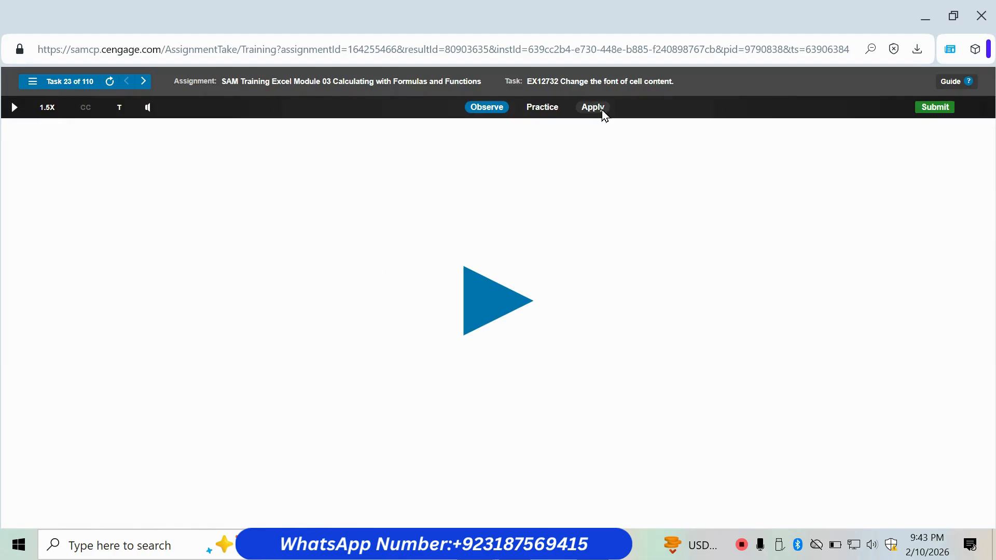
click(602, 110)
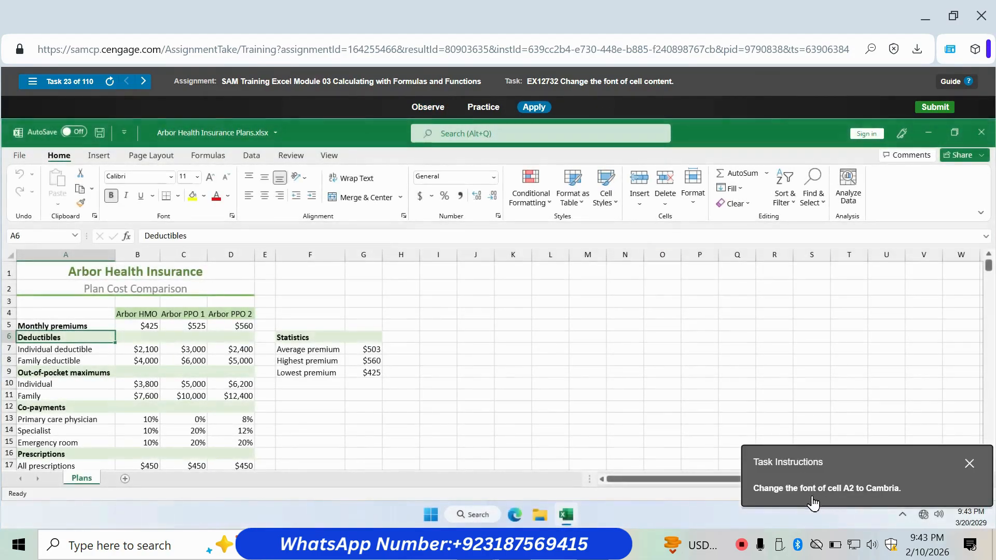
click(46, 288)
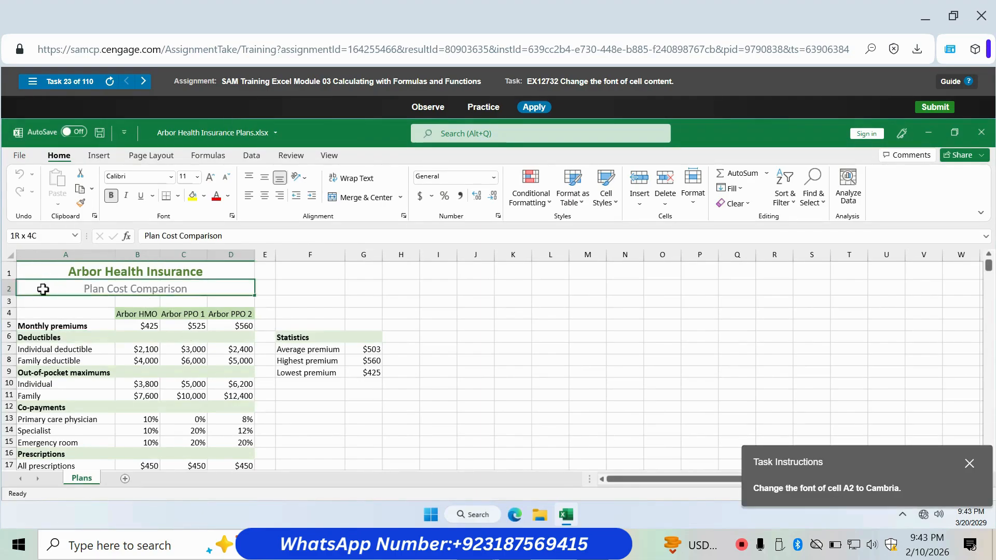
click(102, 177)
key(BackSpace)
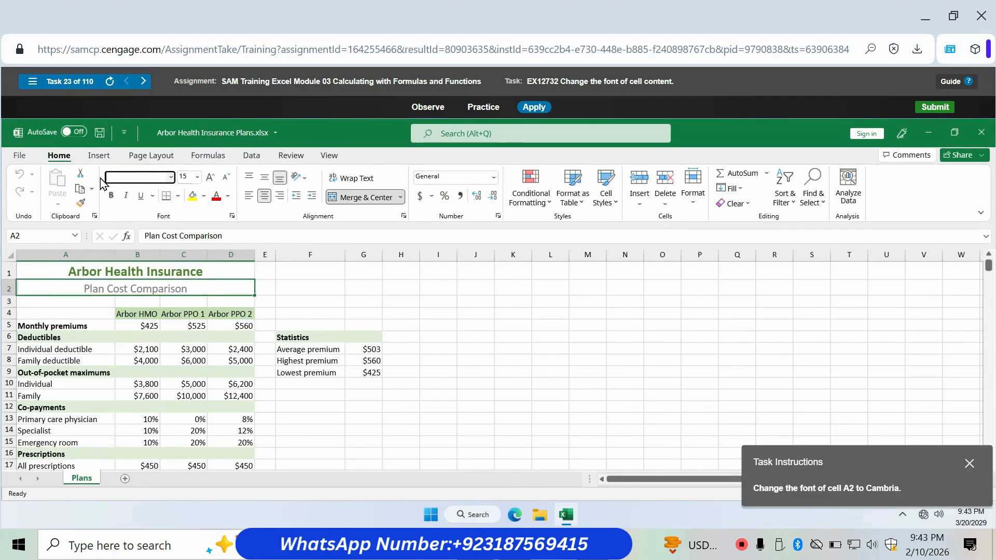
text(Cambria)
key(Return)
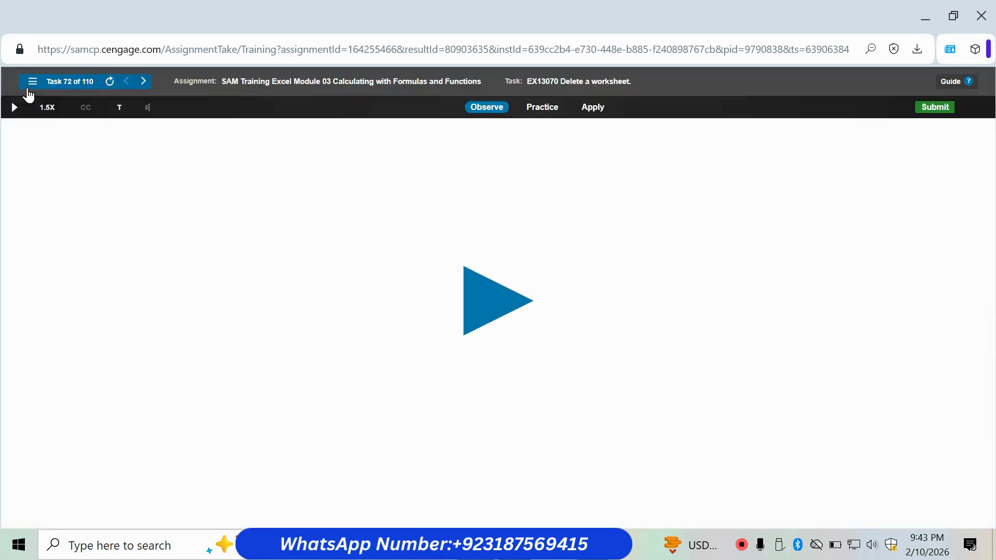
- Open training task 24 in Apply mode and change the font size of cell A2 to 11 points
click(31, 88)
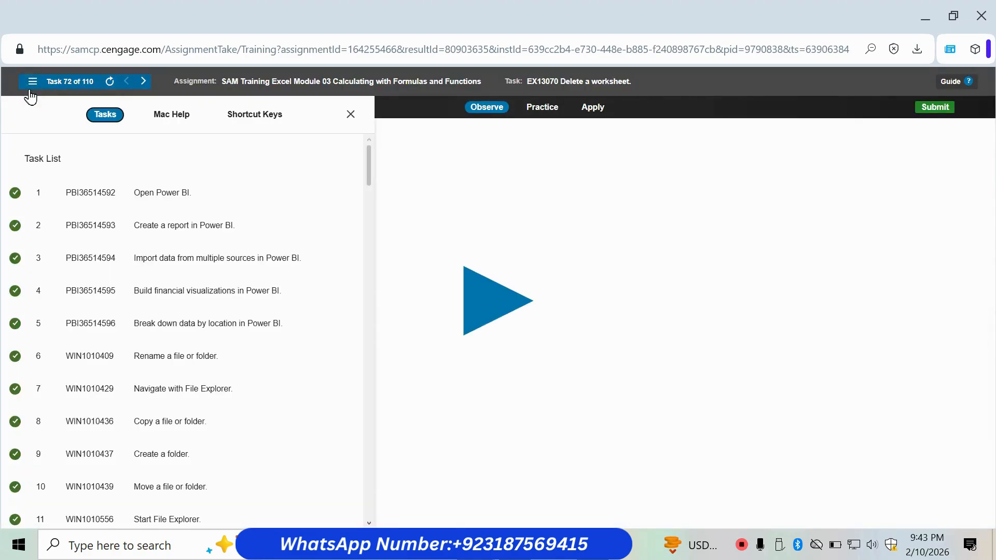
scroll(125, 406, down, 8)
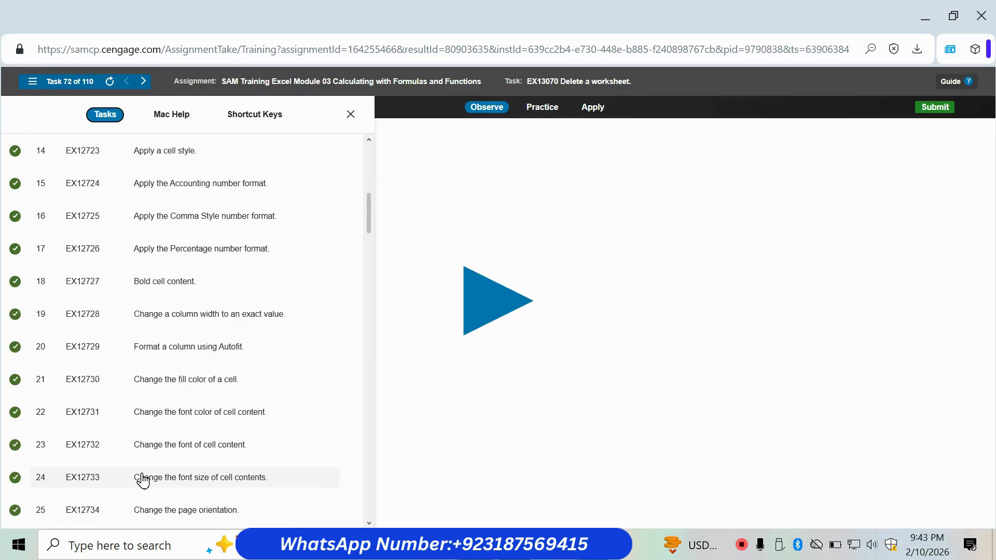
click(142, 480)
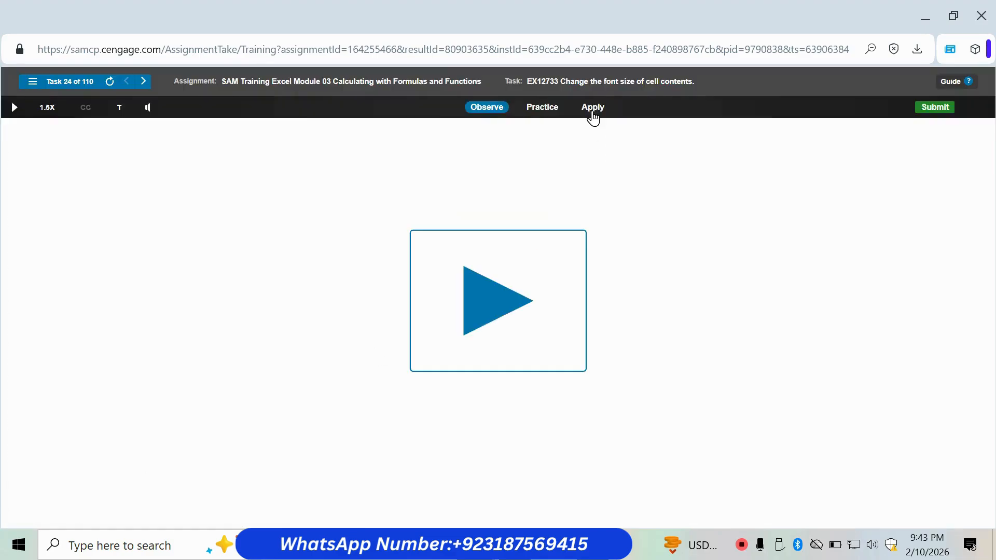
click(593, 109)
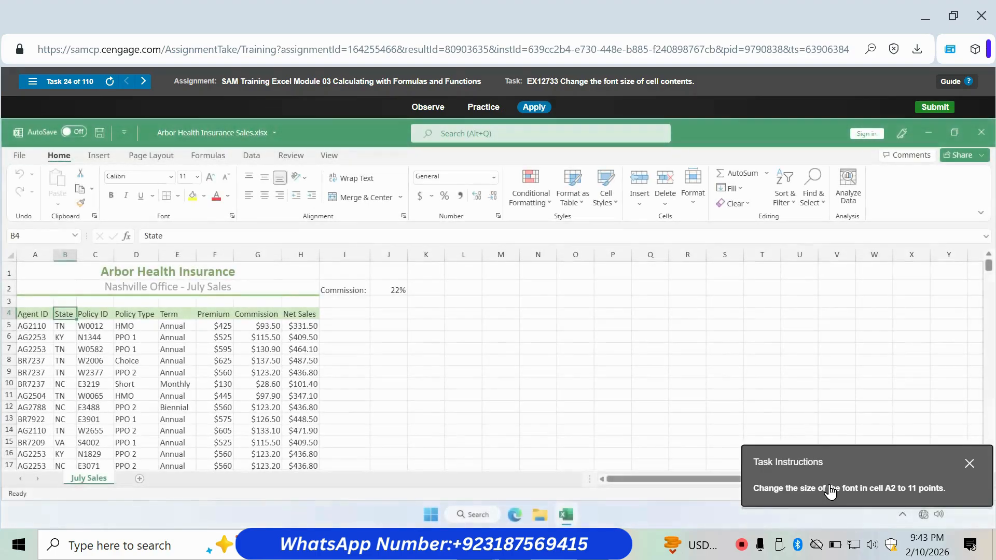
click(48, 294)
click(197, 176)
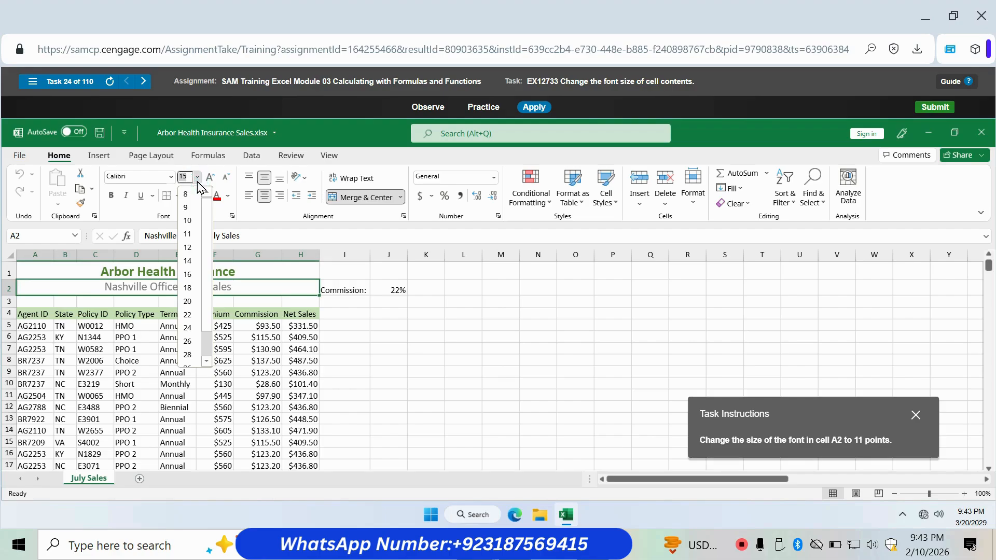
click(187, 234)
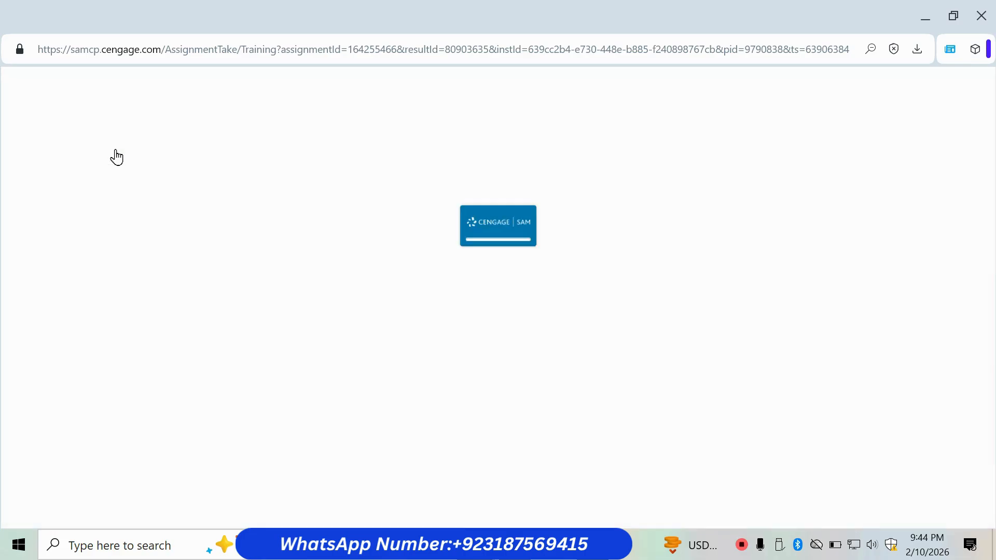
- Open training task 25 in Apply mode and change the worksheet's page orientation to Landscape
scroll(149, 391, down, 8)
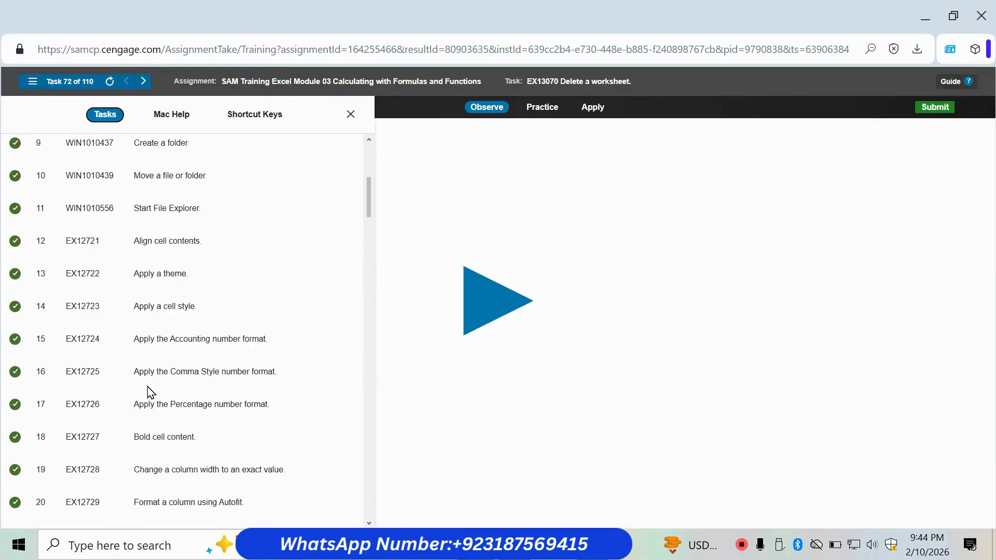
click(120, 439)
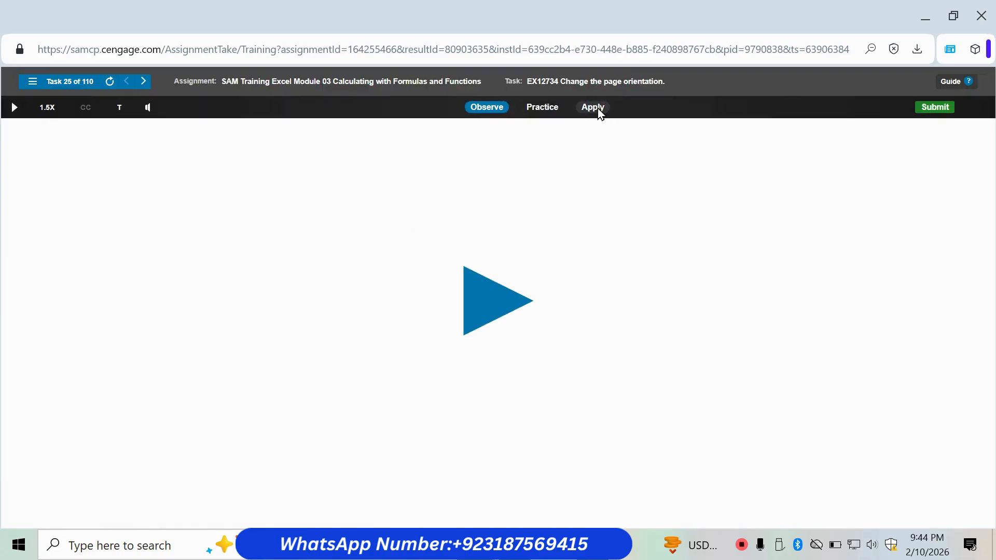
click(597, 108)
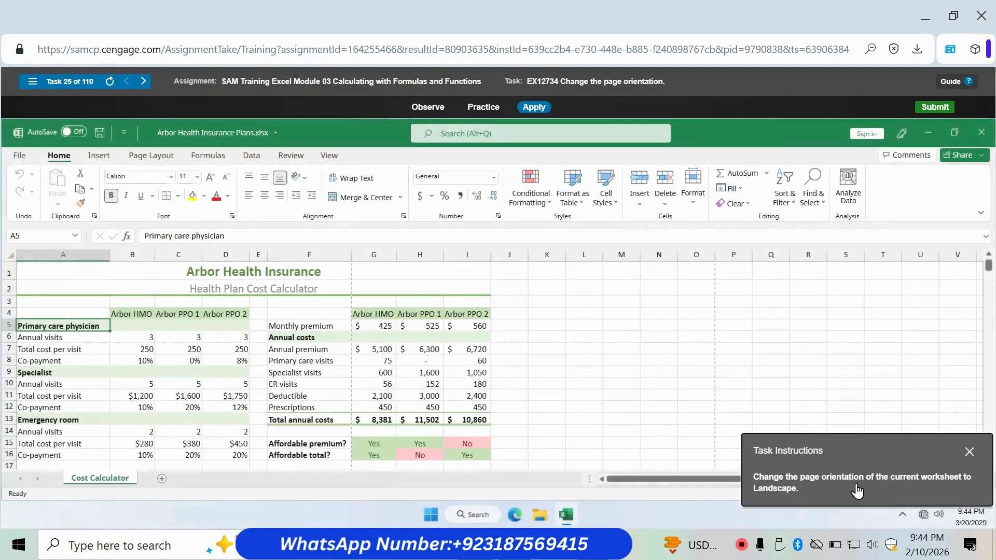
click(151, 156)
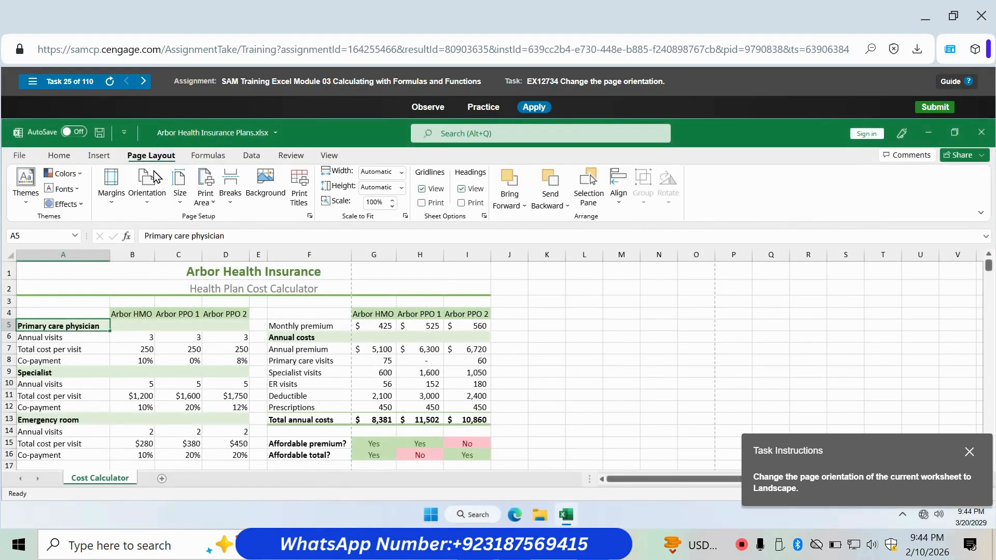
click(147, 200)
click(170, 253)
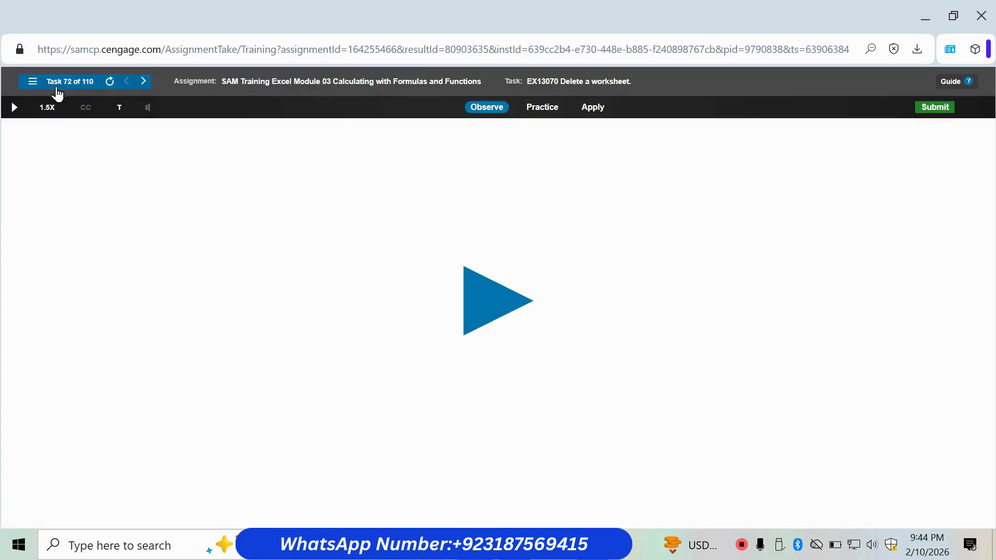
- Review the training task list past task 25 to check the completion status of the remaining tasks
click(57, 91)
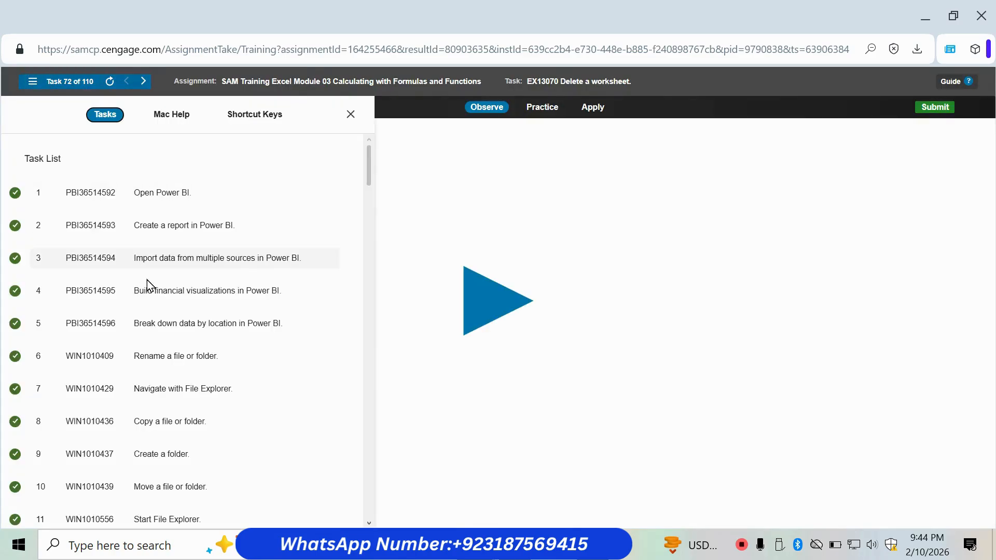
scroll(147, 285, down, 7)
scroll(155, 436, down, 9)
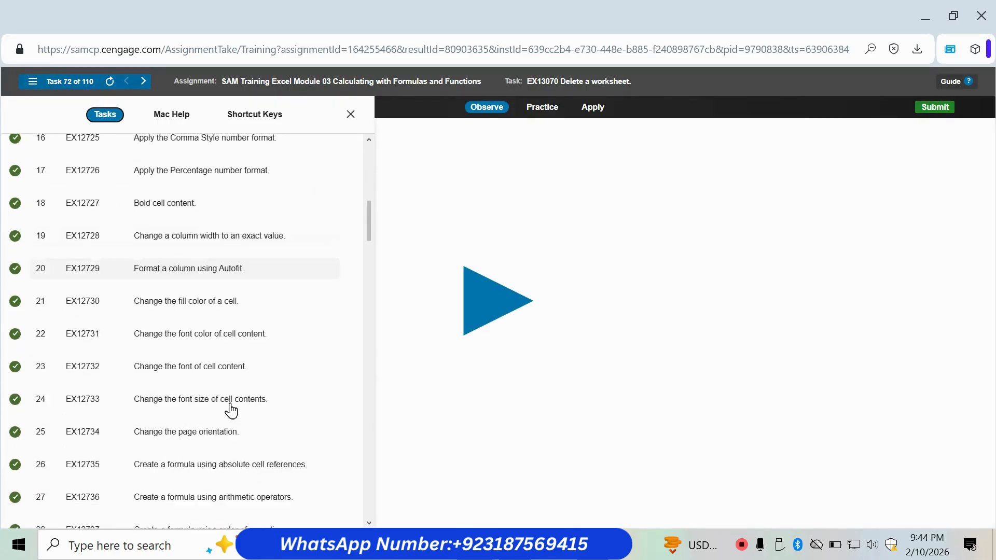
scroll(158, 455, down, 8)
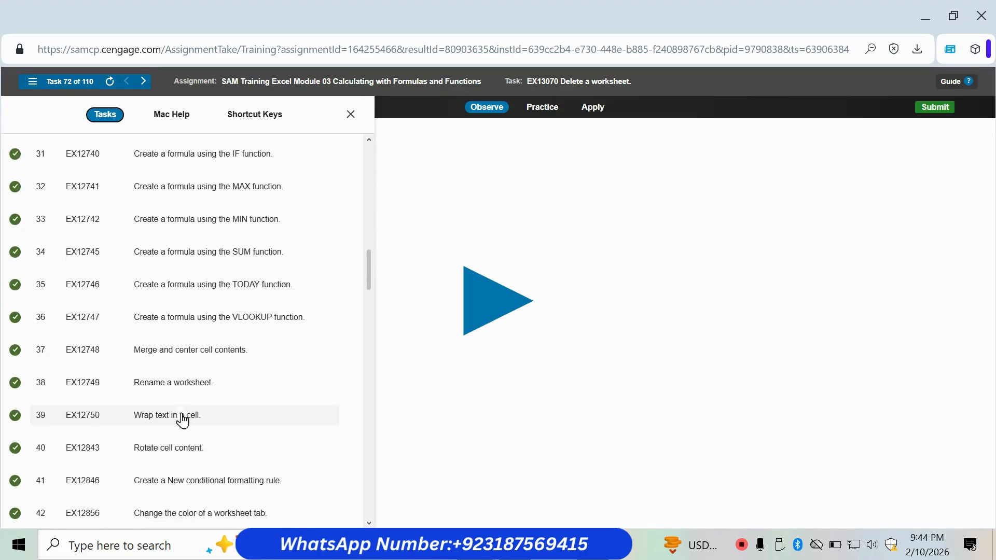
scroll(178, 411, down, 8)
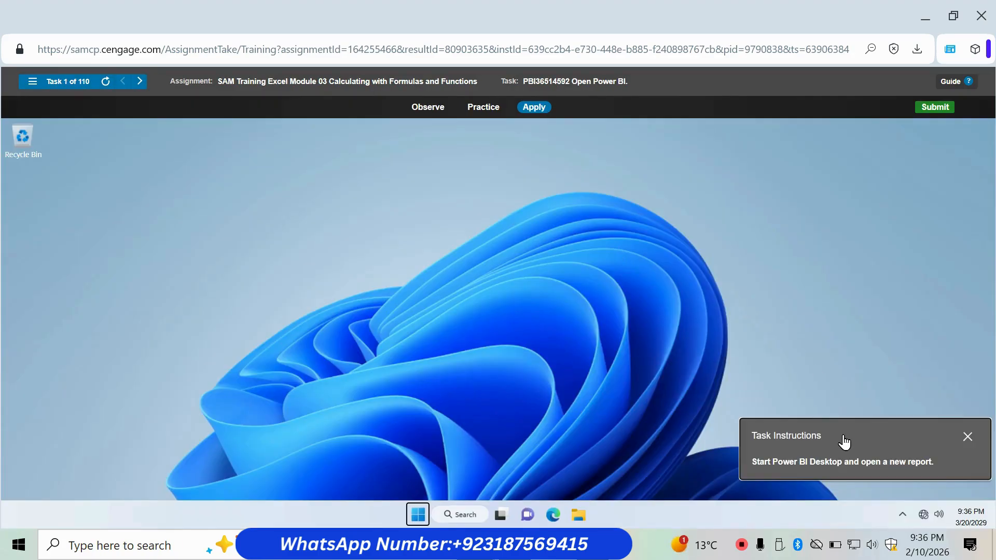
- In training task 1, search for "PO", start Power BI Desktop and open a new blank report
drag(845, 443, 552, 270)
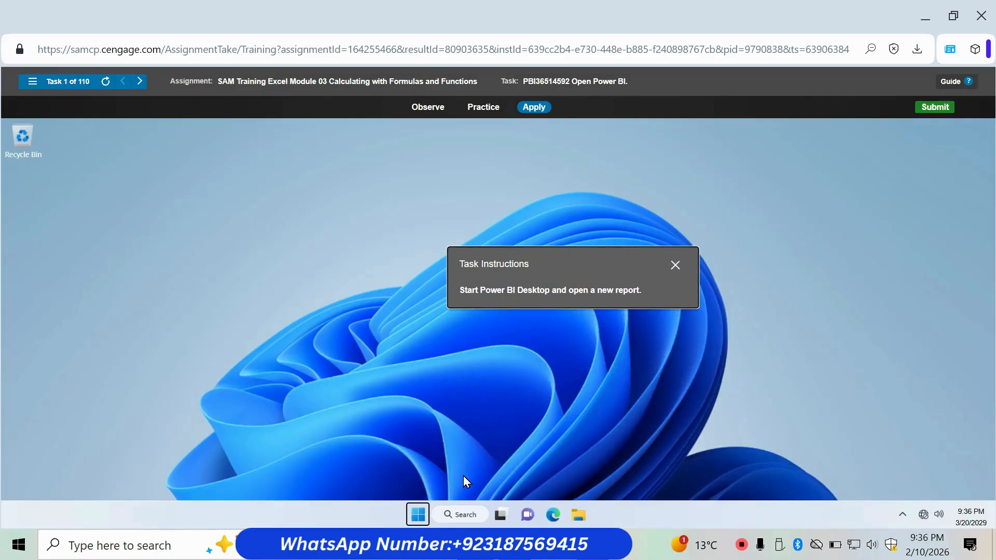
click(463, 515)
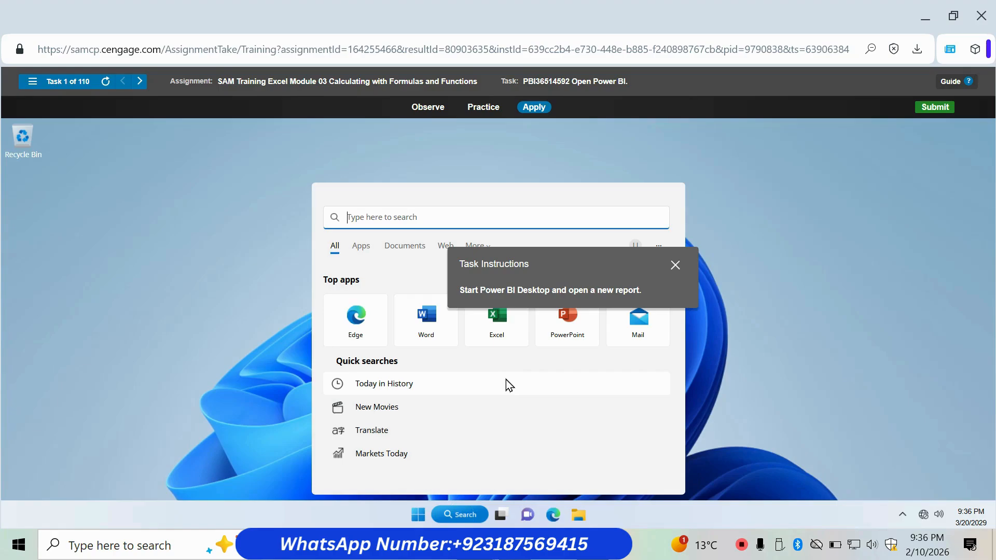
text(PO)
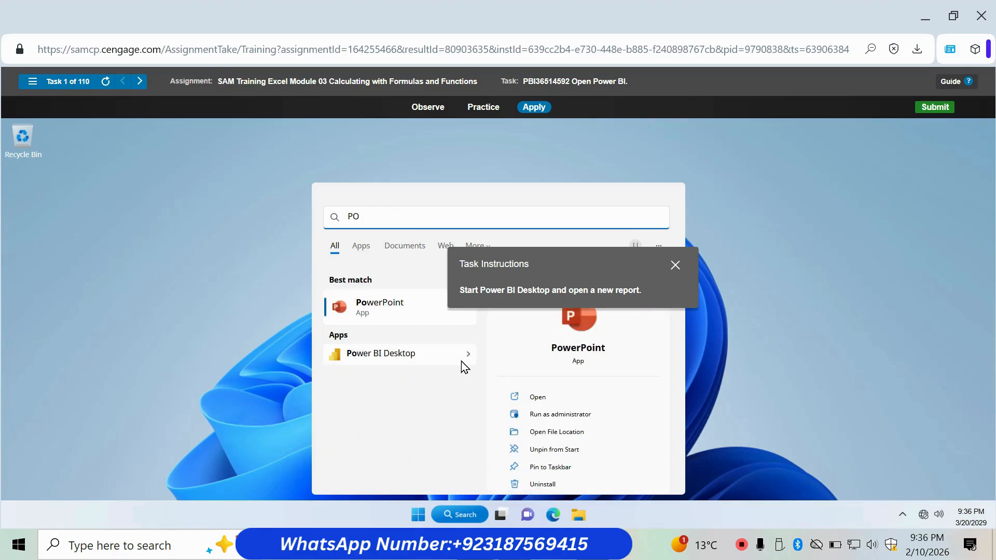
click(406, 357)
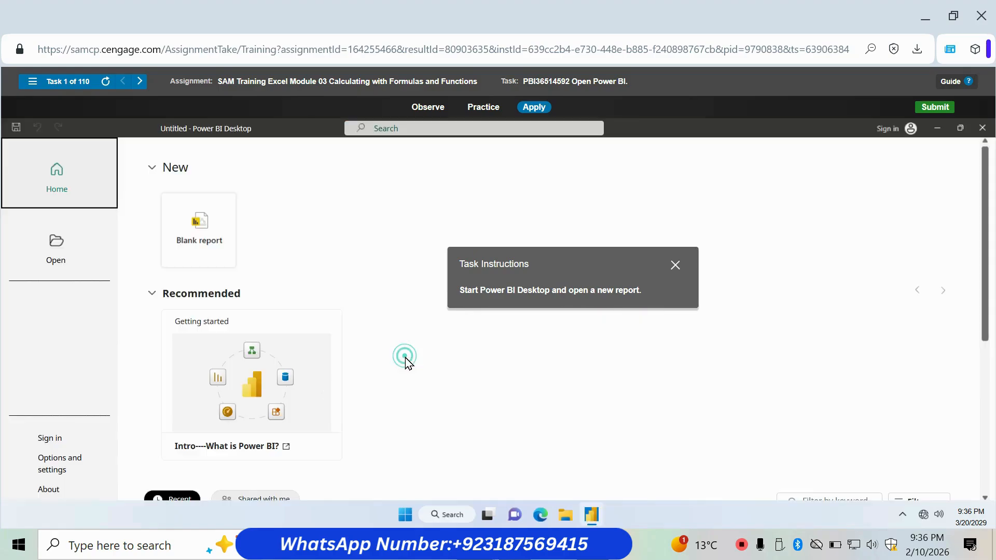
click(185, 237)
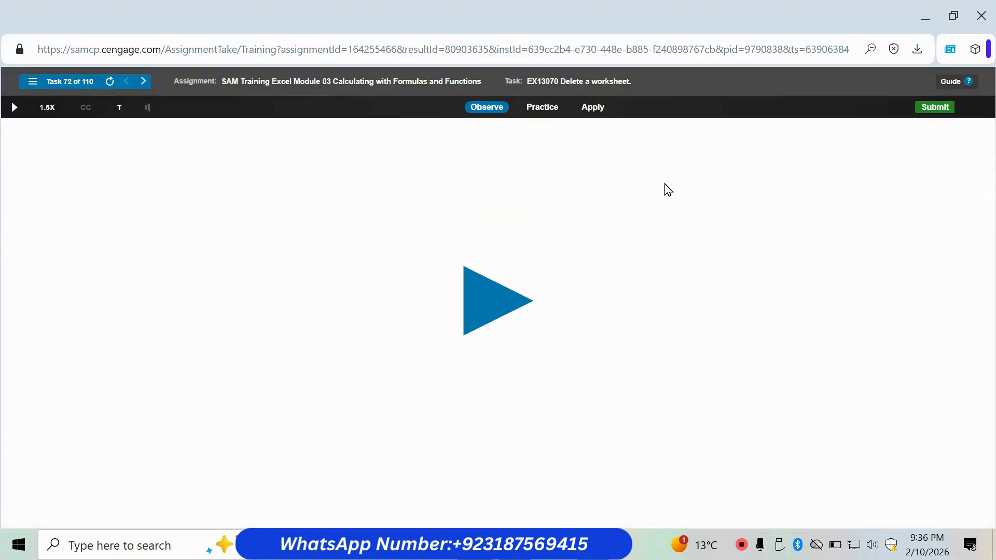
- Open training task 2 in Apply mode and load the Financials worksheet from Arbor Financials.xlsx into the report
click(32, 83)
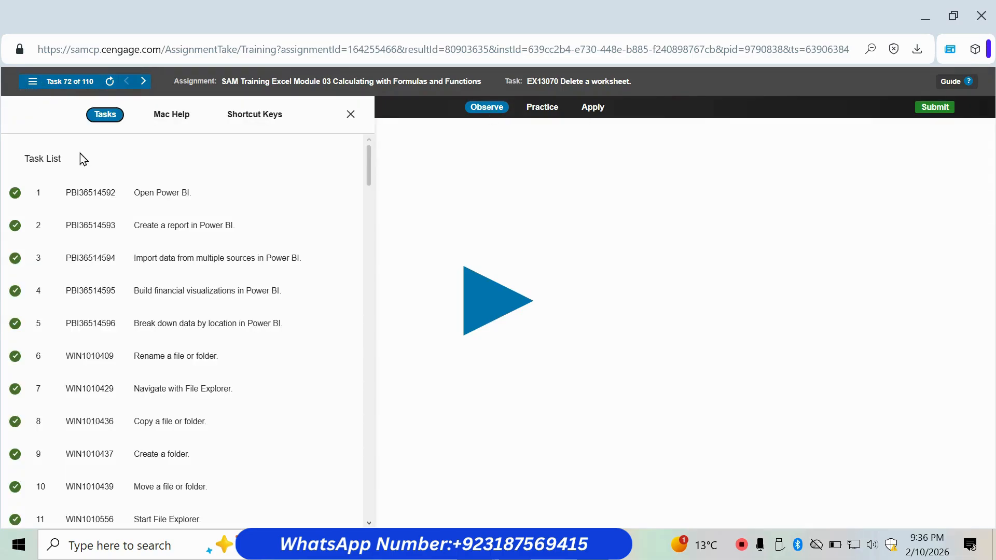
click(104, 236)
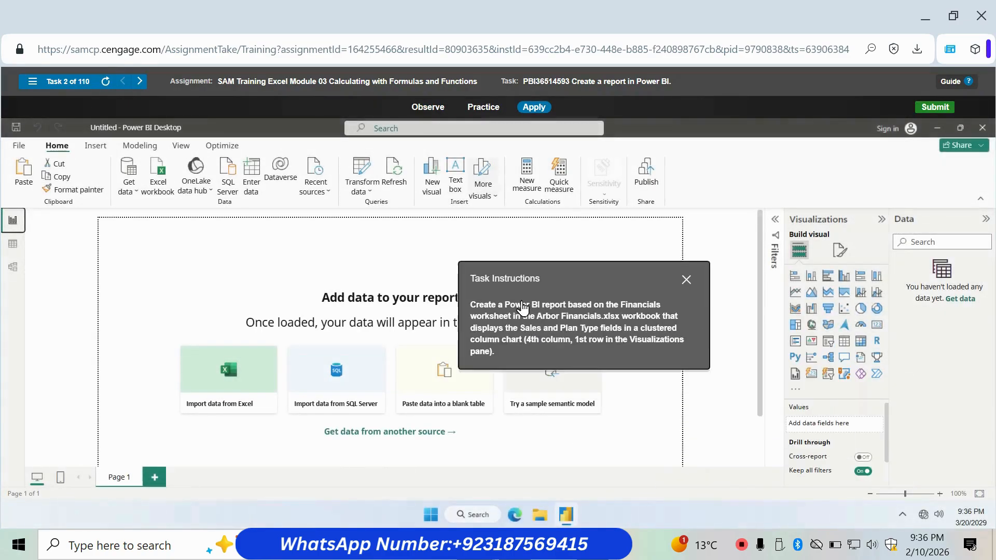
drag(584, 329, 662, 317)
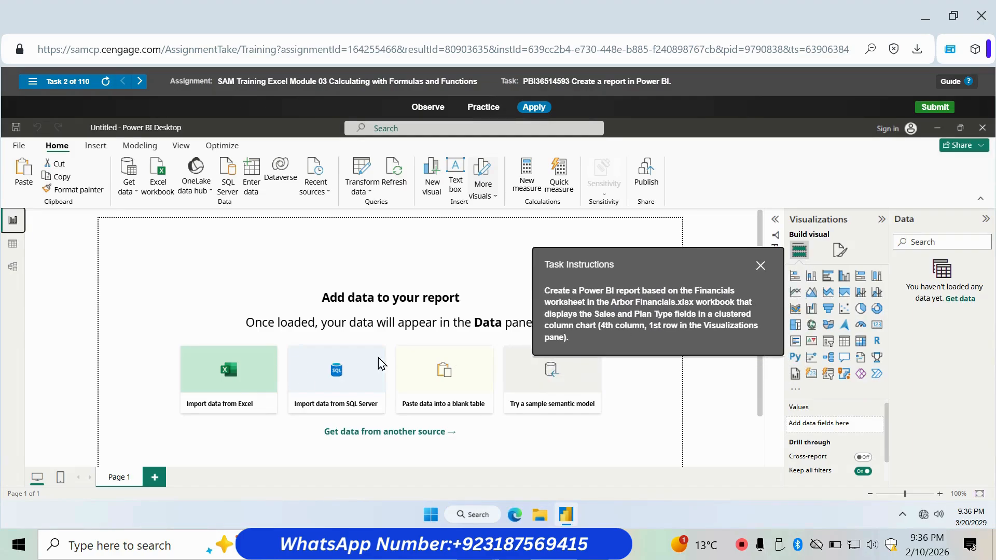
click(213, 382)
click(460, 290)
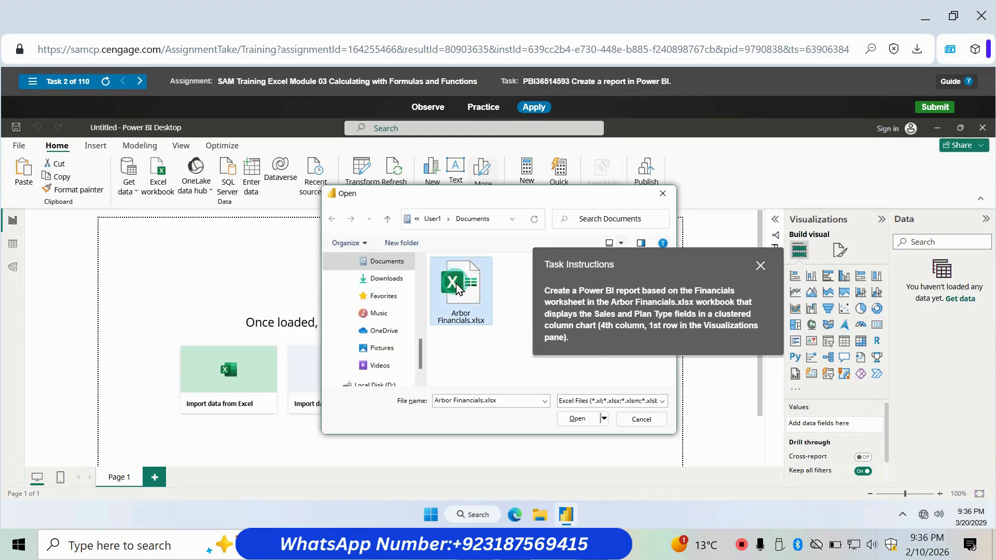
click(576, 420)
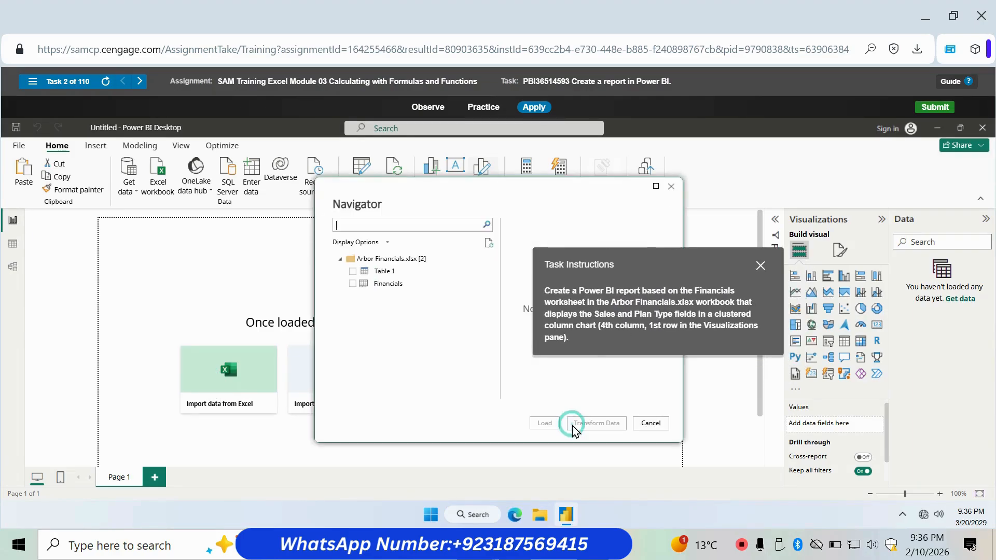
click(353, 284)
click(545, 424)
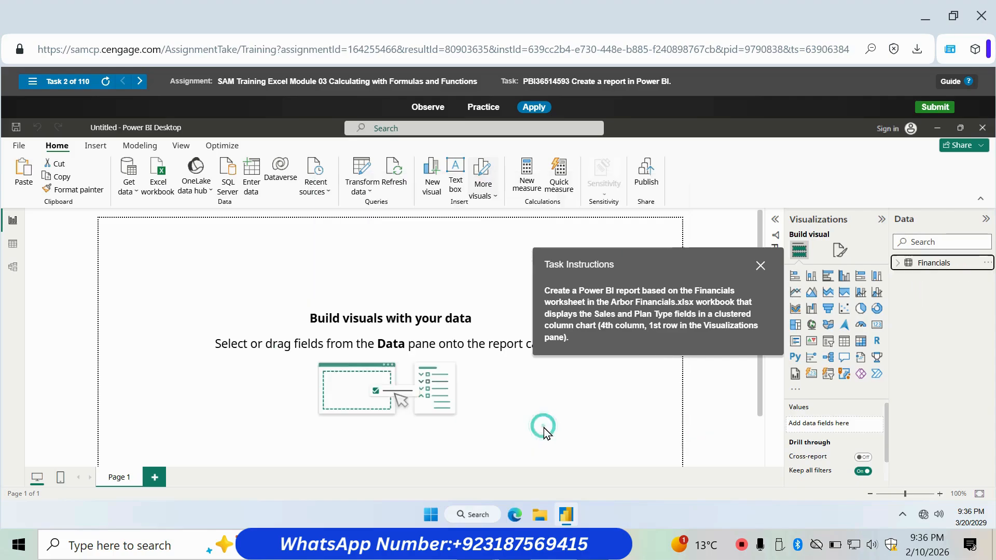
- Add the Sales and Plan Type fields from the Financials table to a clustered column chart
drag(710, 321, 572, 228)
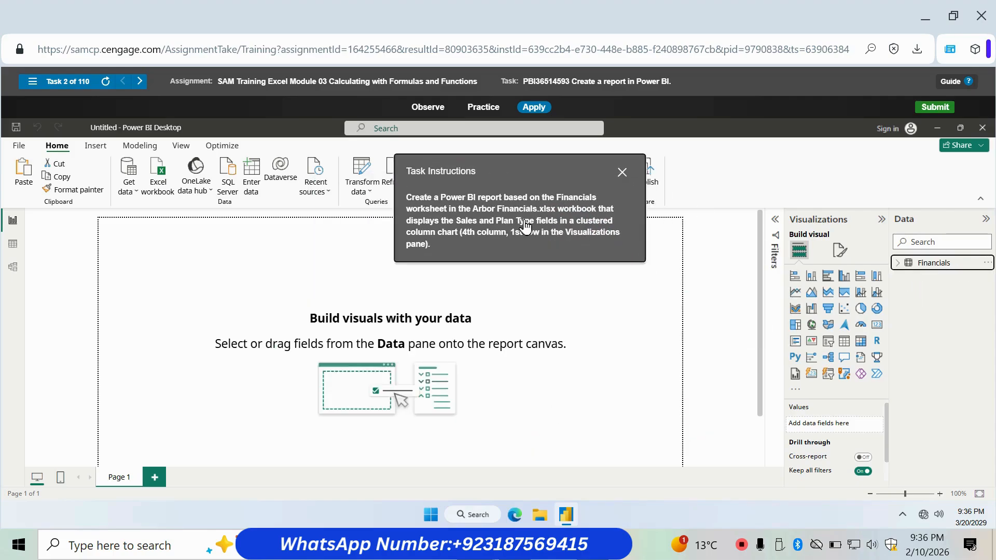
click(900, 267)
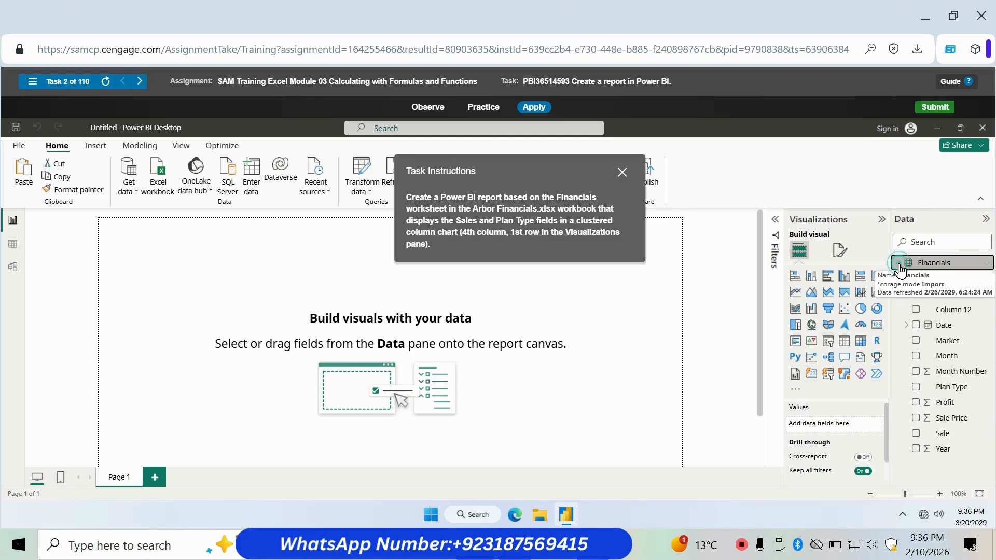
click(916, 279)
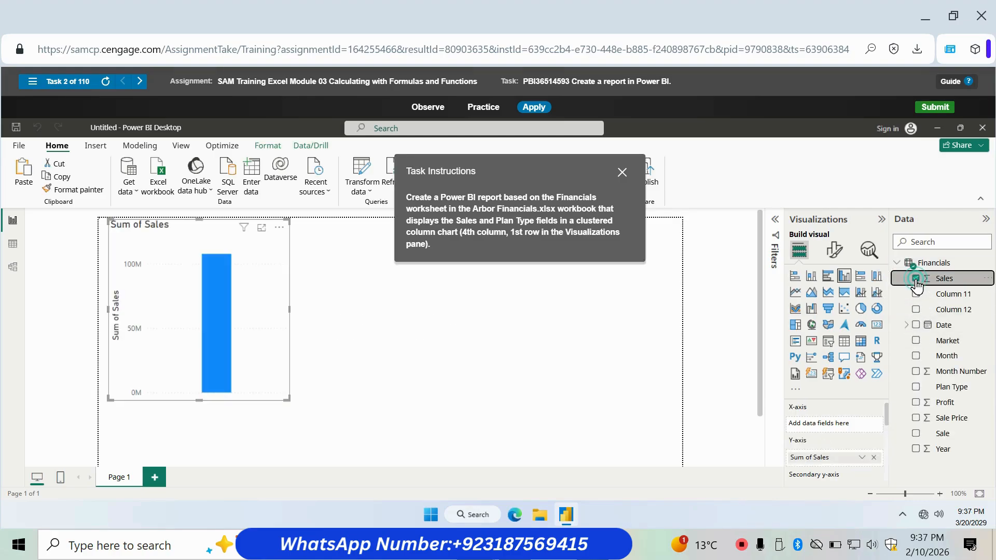
click(916, 387)
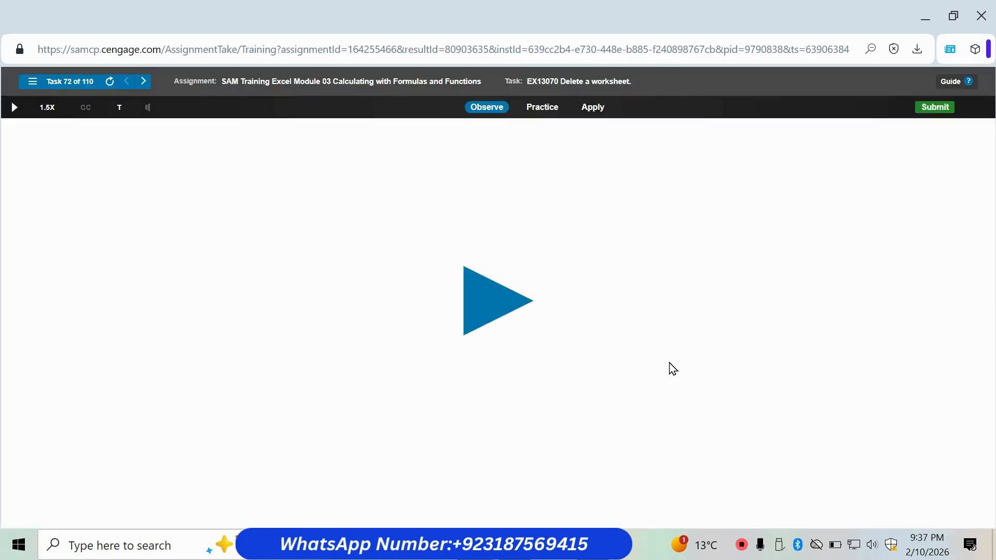
- Open training task 3 in Apply mode and load the Sales table from the Arbor Financials.xlsx workbook into the report
click(27, 85)
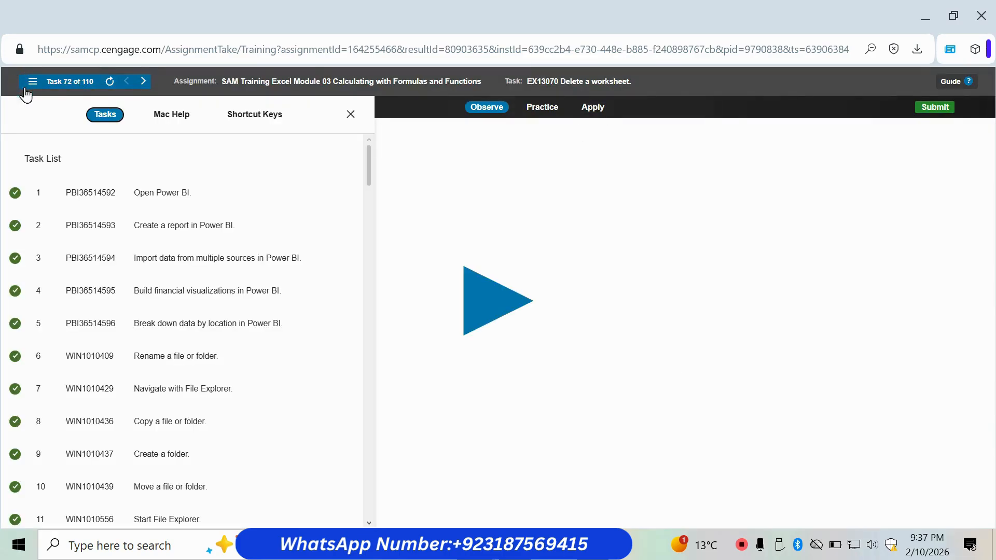
click(117, 260)
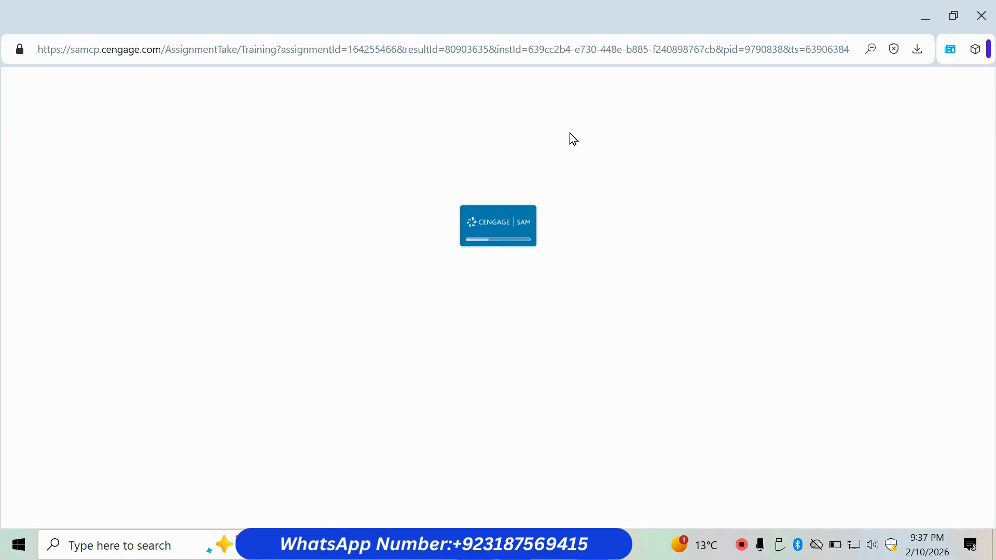
click(590, 111)
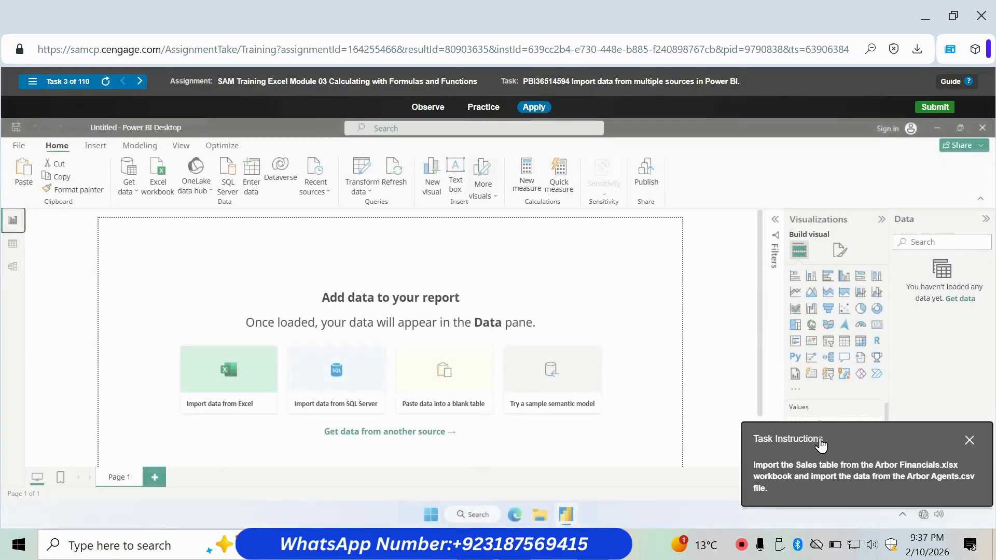
drag(689, 405, 511, 221)
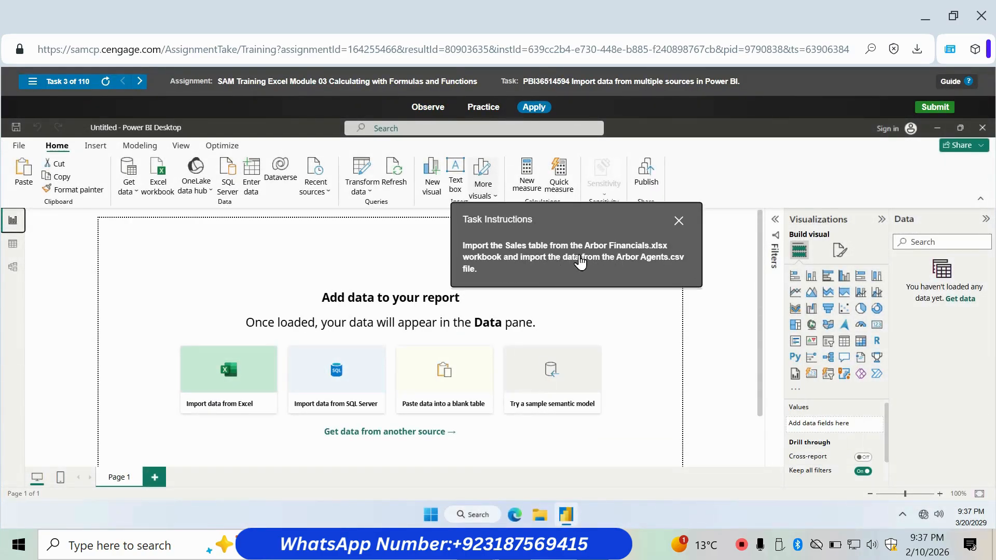
drag(581, 262, 808, 225)
click(159, 187)
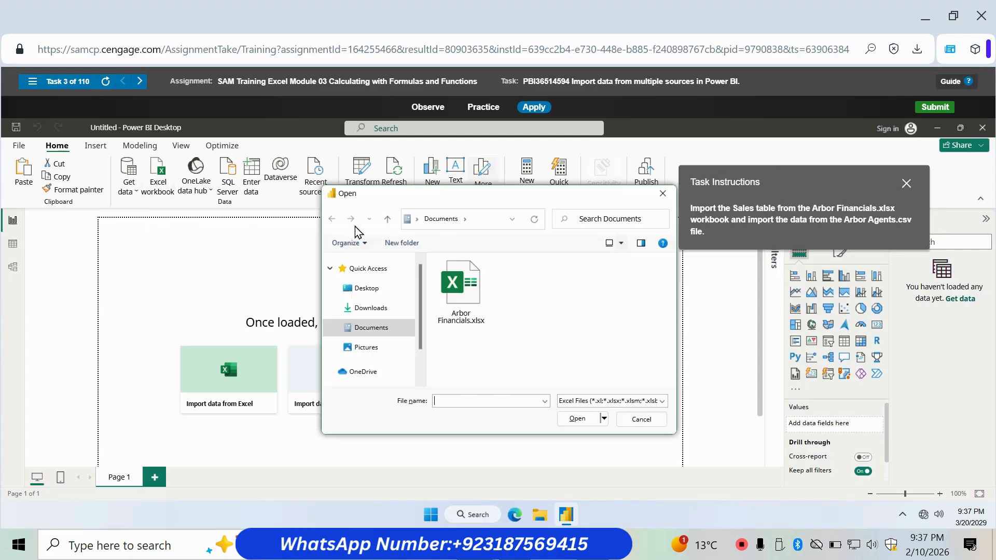
click(460, 287)
click(575, 418)
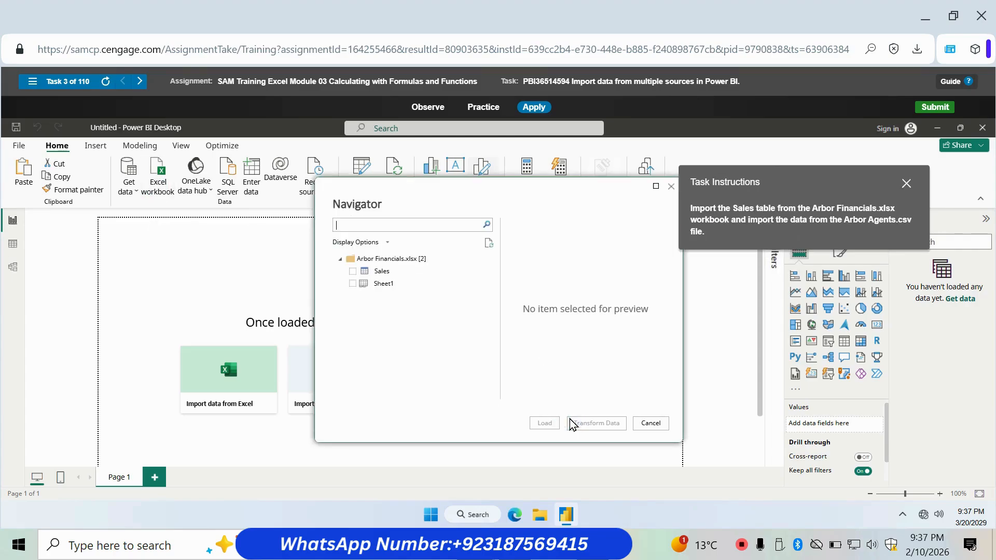
click(352, 272)
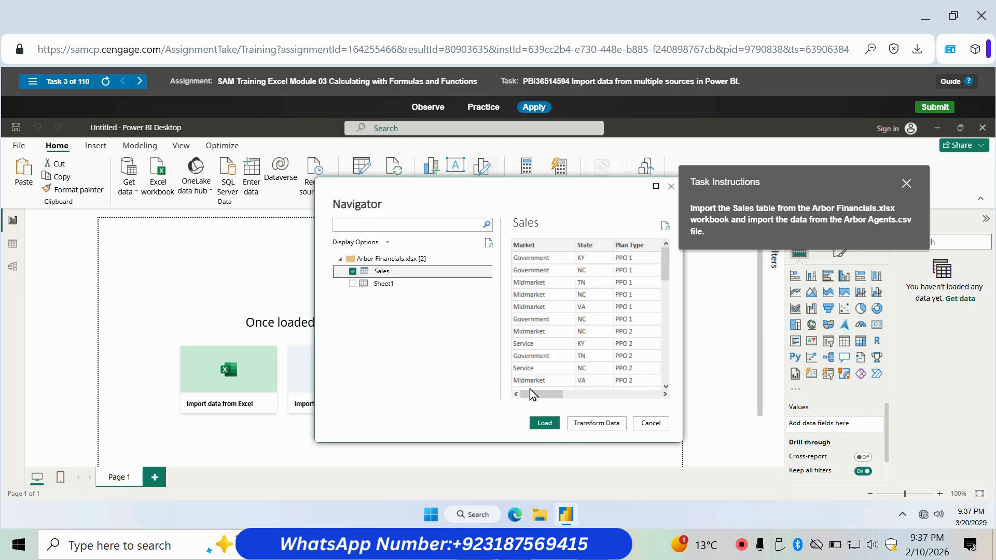
click(545, 428)
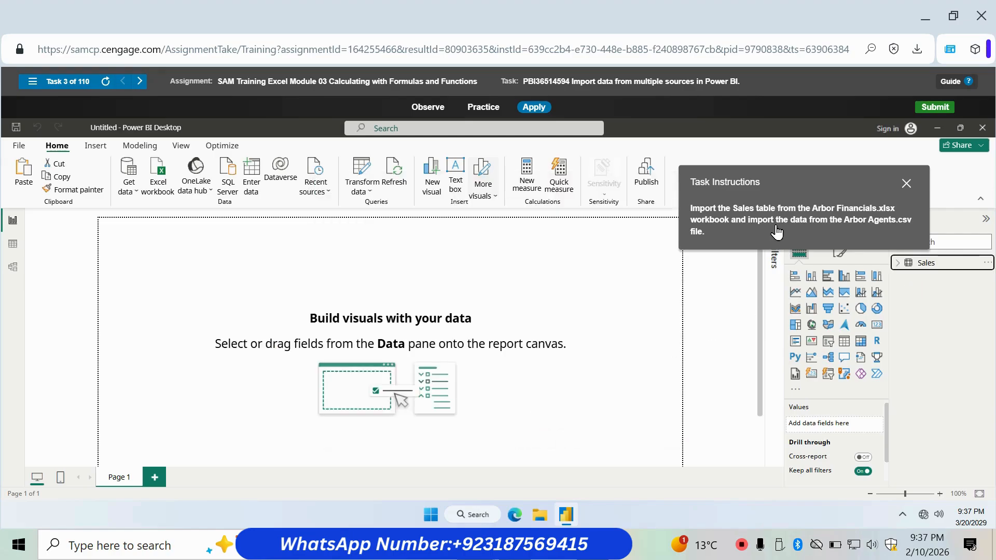
- Import the data from the Arbor Agents.csv file into the report as a Text/CSV source
click(135, 191)
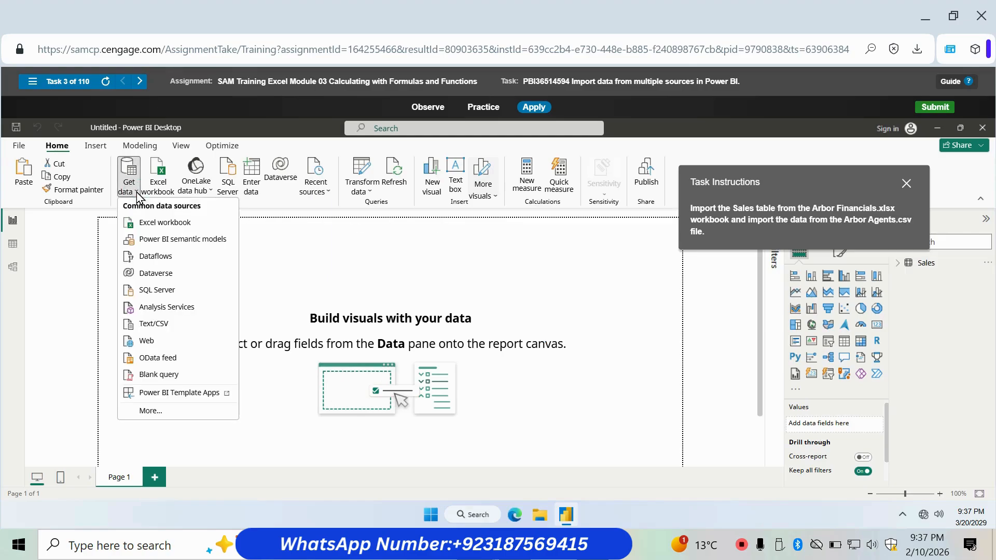
click(165, 330)
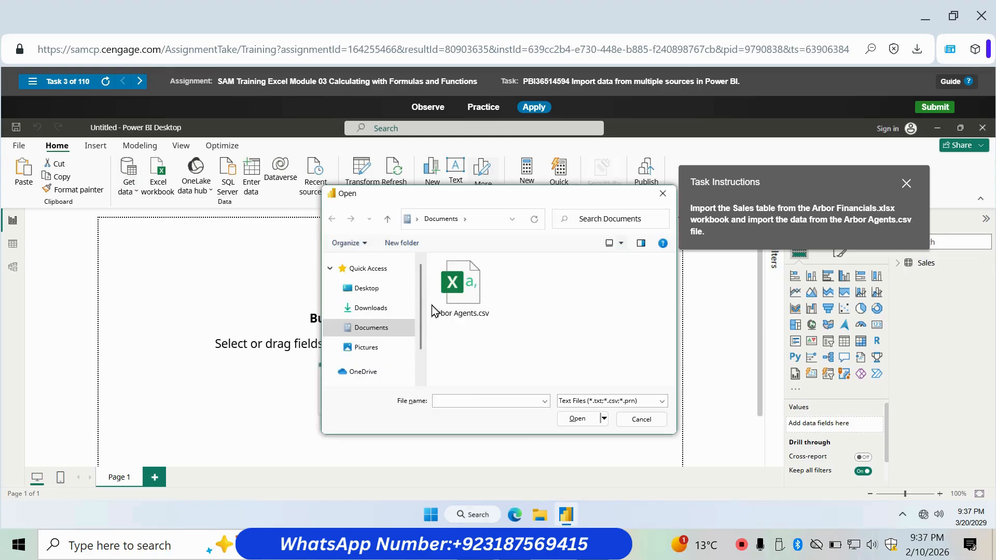
click(456, 299)
click(578, 421)
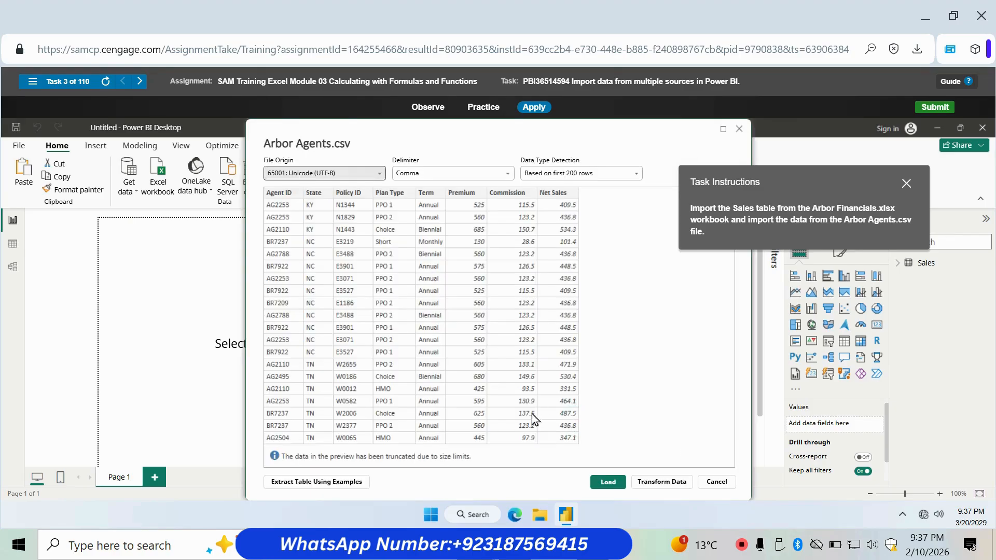
click(606, 482)
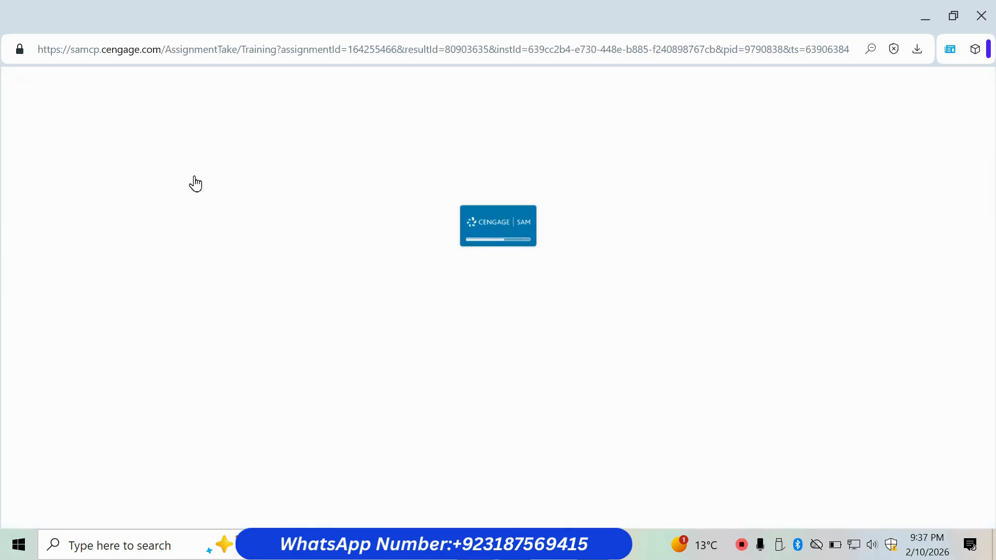
- Open training task 4 in Apply mode and insert a line chart with the Month and Profit fields from the Sales table
click(35, 84)
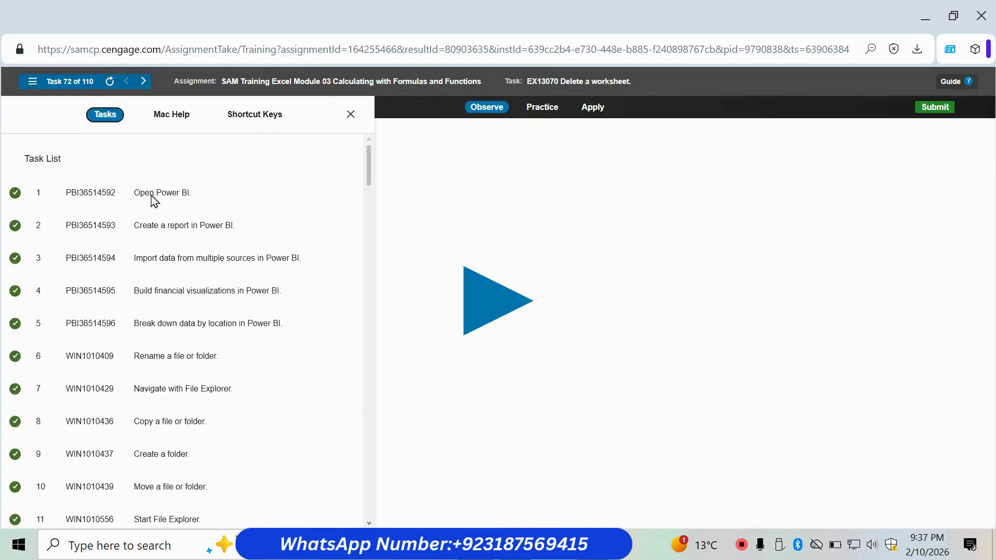
click(152, 304)
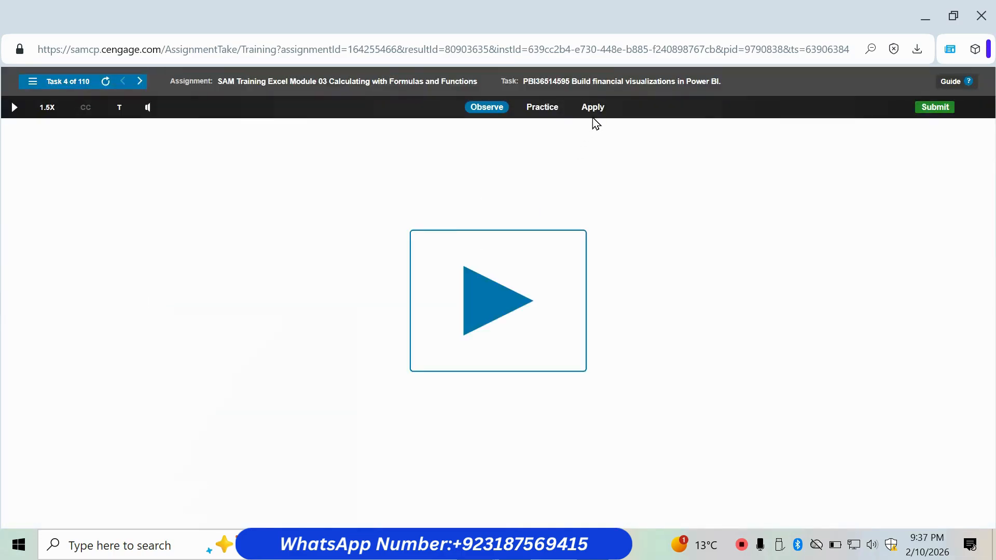
click(594, 109)
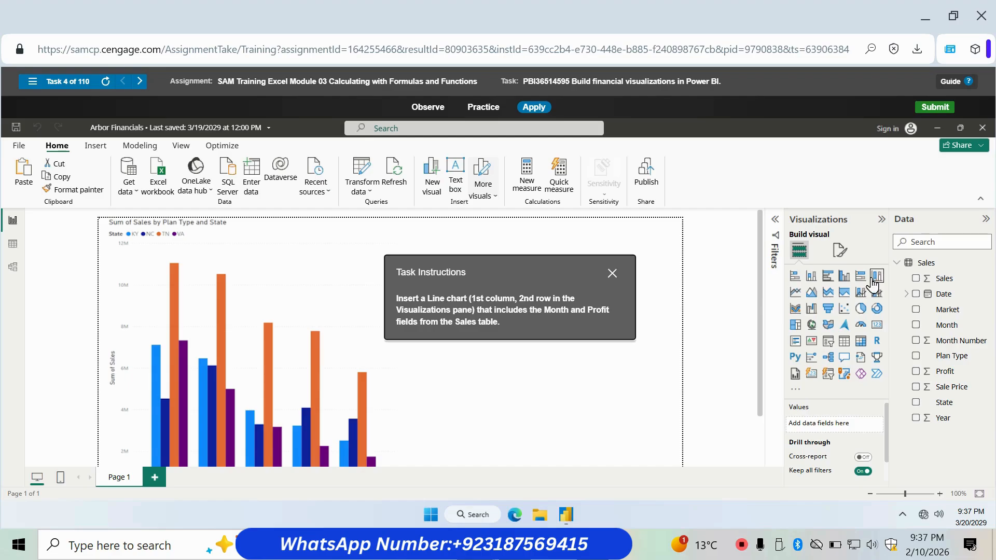
click(796, 293)
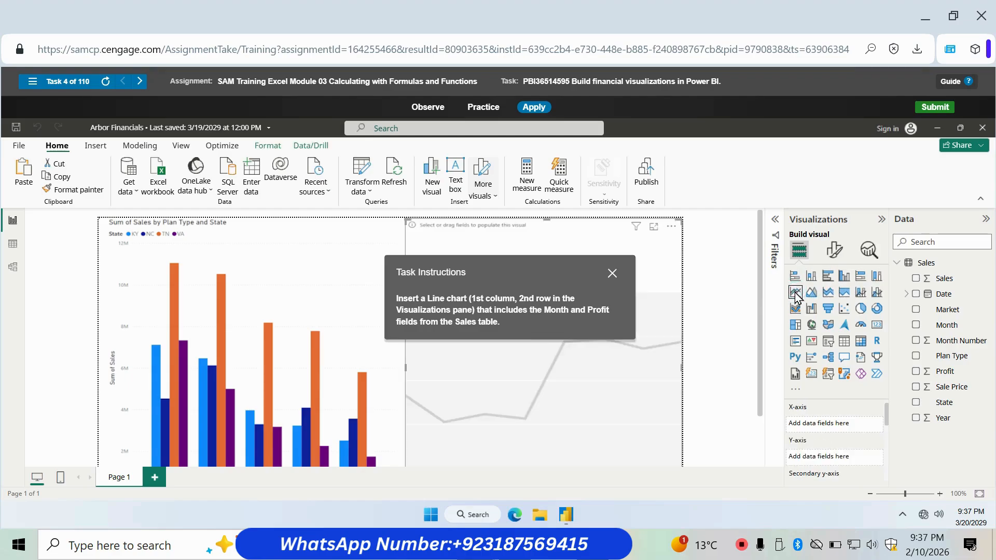
click(917, 325)
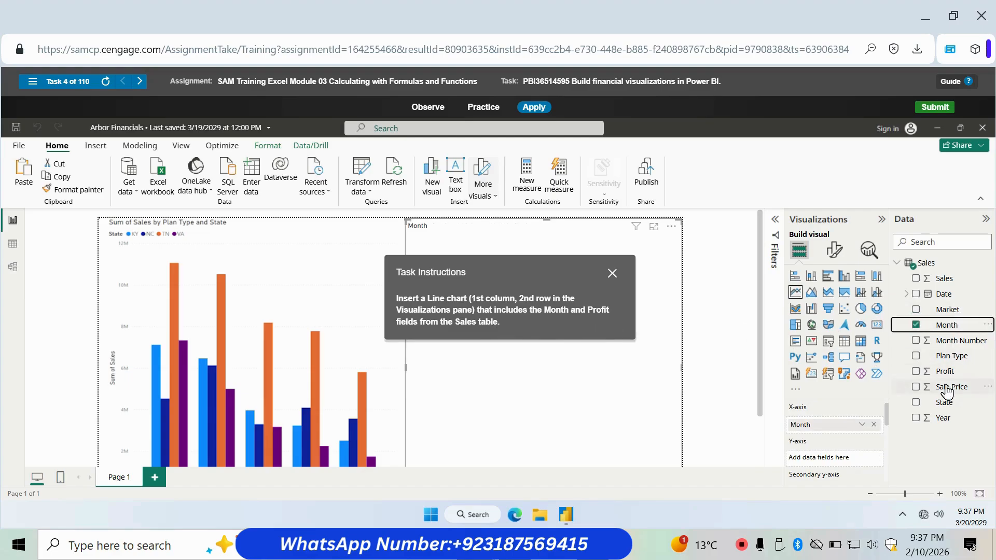
click(917, 371)
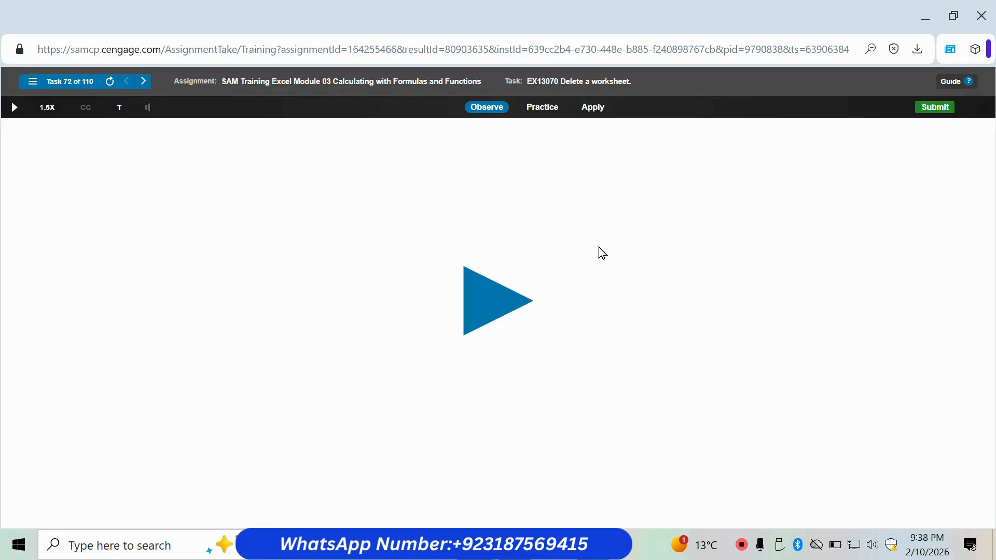
- Open training task 5 in Apply mode and insert a Map visual with the City and Profit fields from the Sales table
click(34, 82)
click(132, 332)
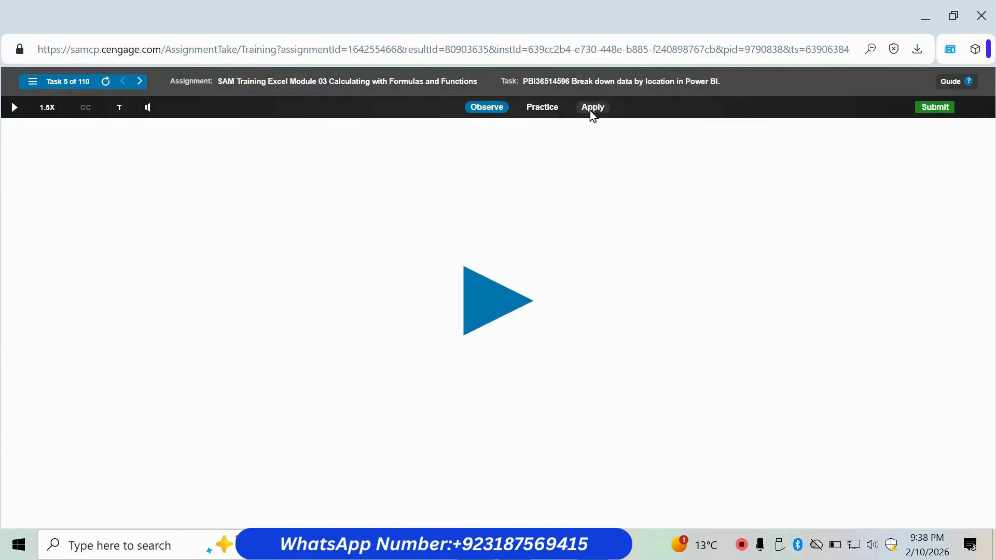
click(591, 110)
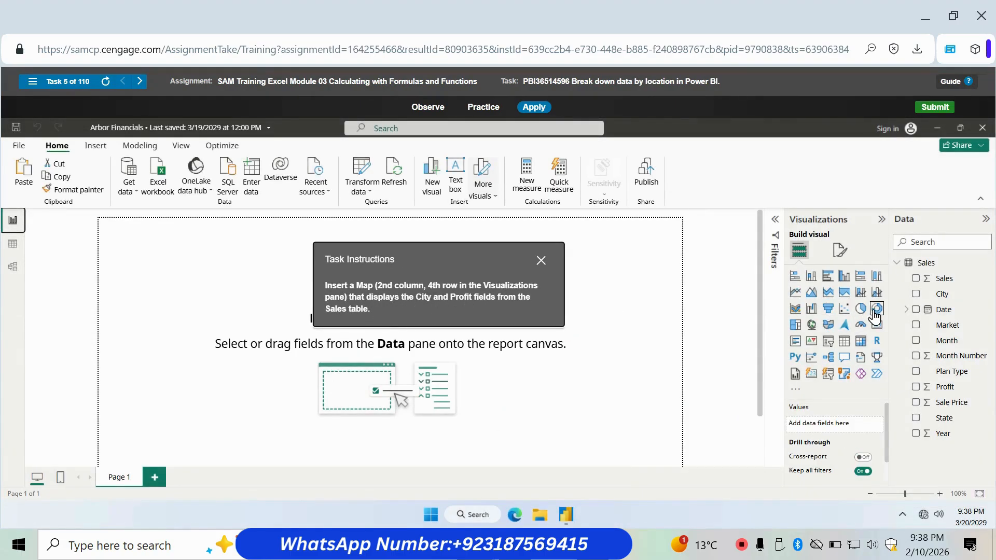
click(817, 328)
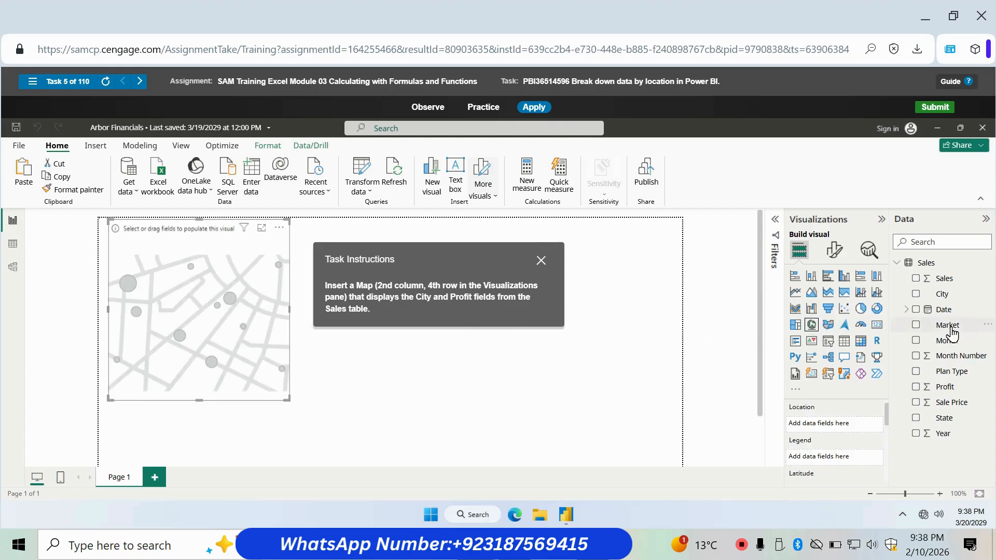
click(917, 295)
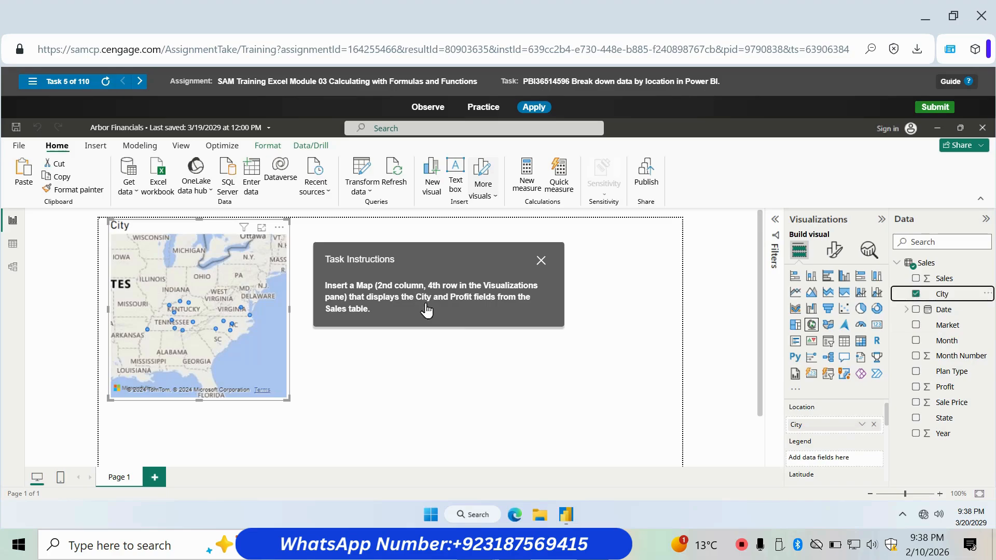
click(917, 388)
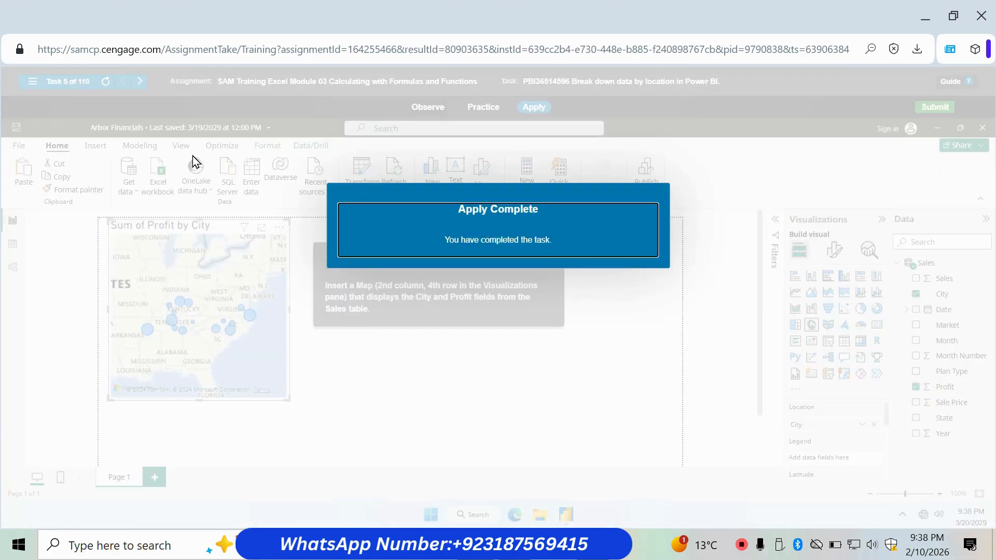
- Open training task 6 in Apply mode and rename the Rockland Financials file in the Documents folder as Sales
click(32, 81)
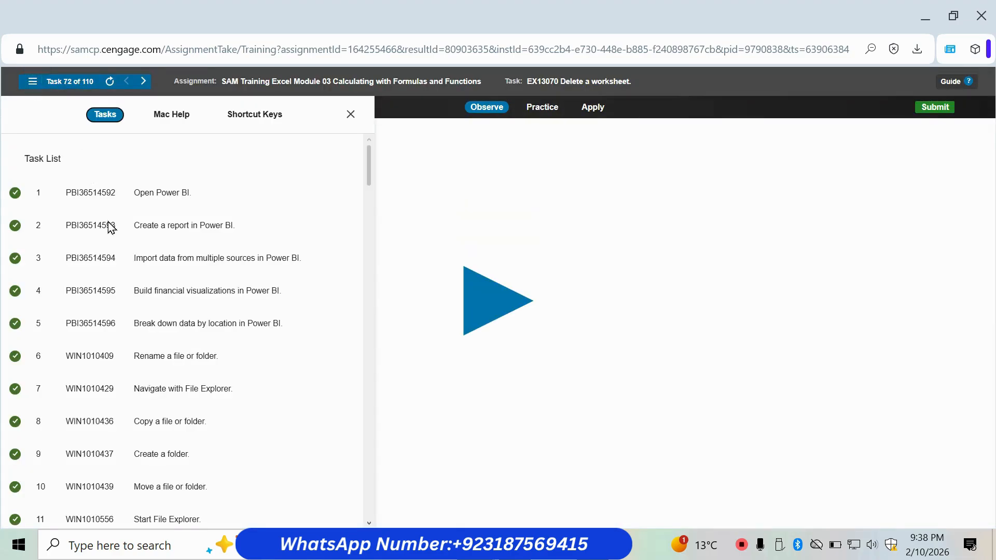
click(116, 356)
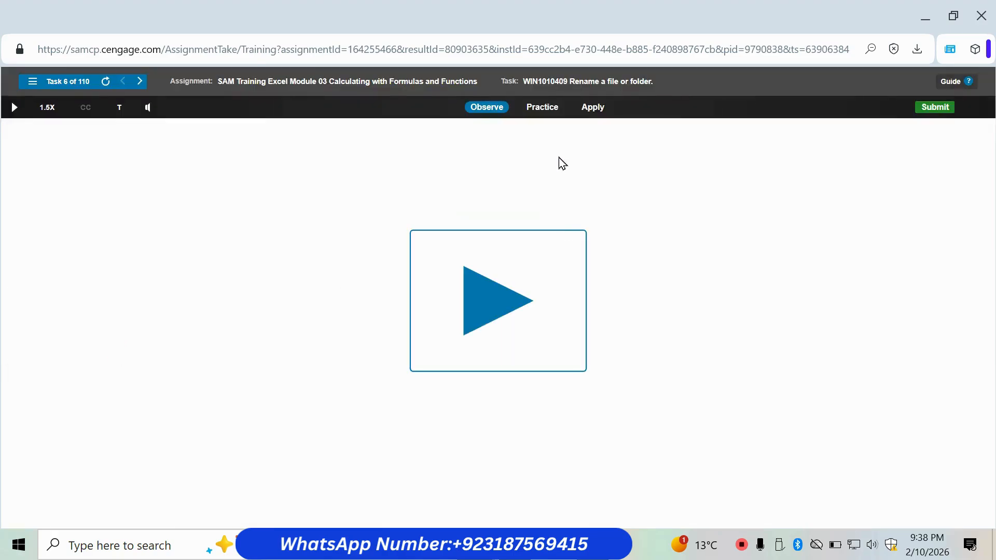
click(588, 111)
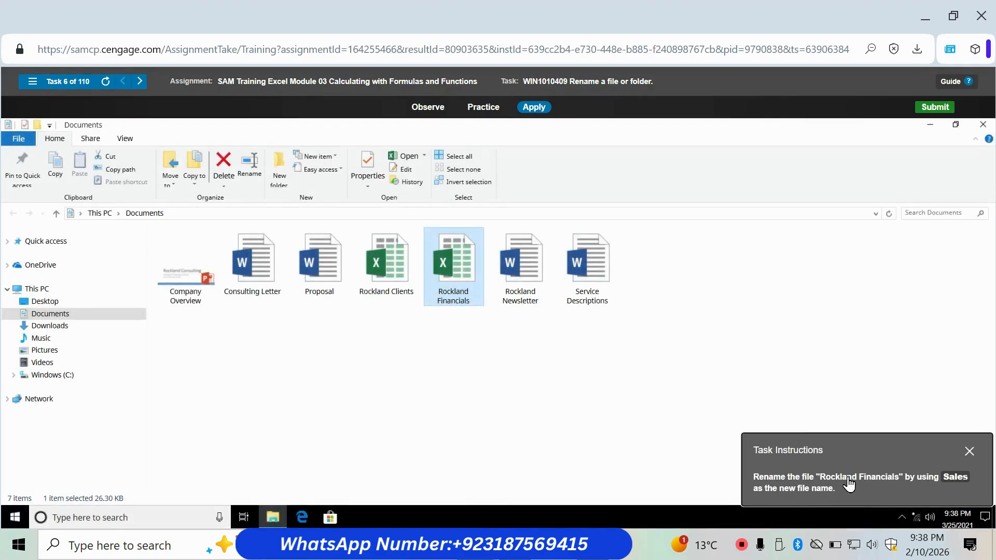
drag(849, 484, 793, 425)
right_click(455, 272)
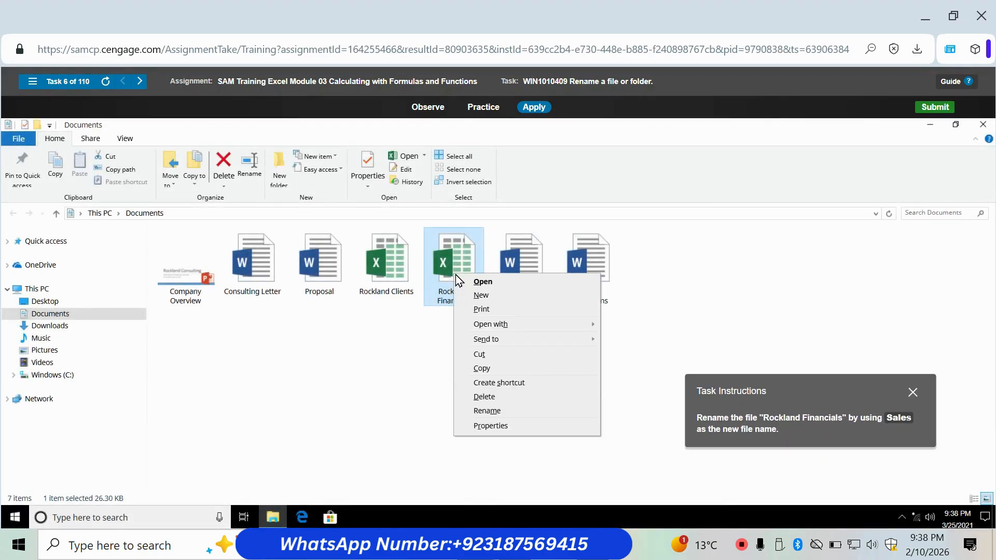
click(503, 410)
key(BackSpace)
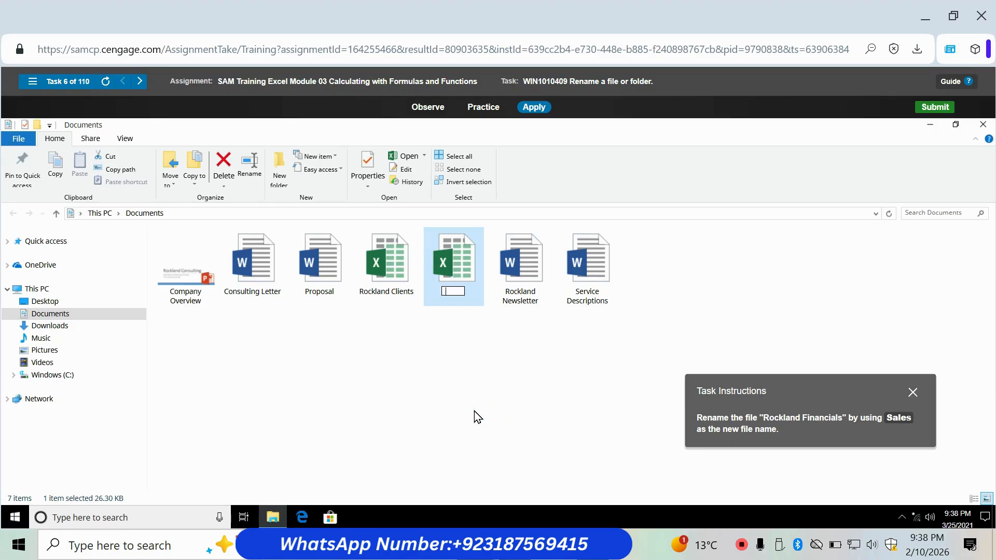
text(Sales)
key(Return)
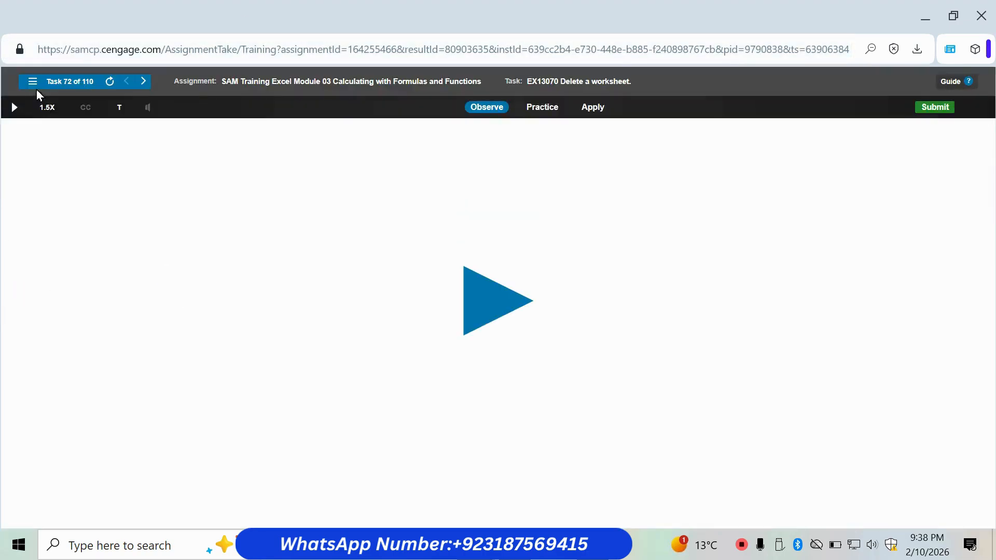
- Open training task 7 in Apply mode and start File Explorer
click(33, 83)
click(159, 392)
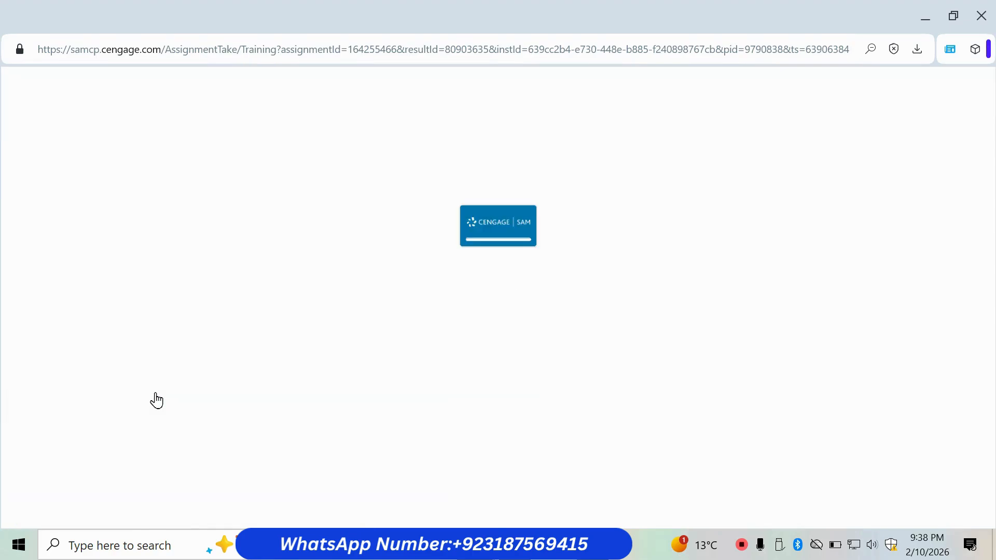
click(586, 110)
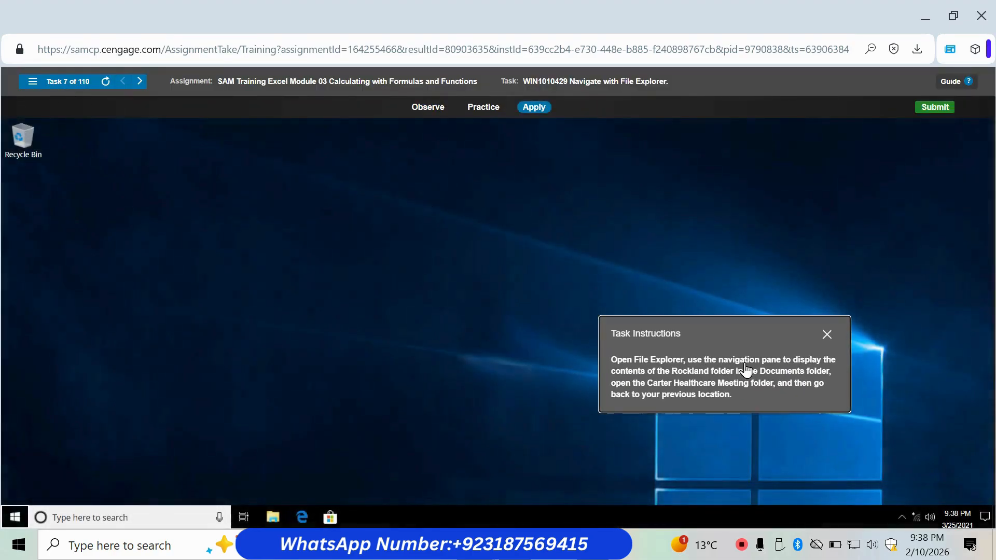
click(269, 517)
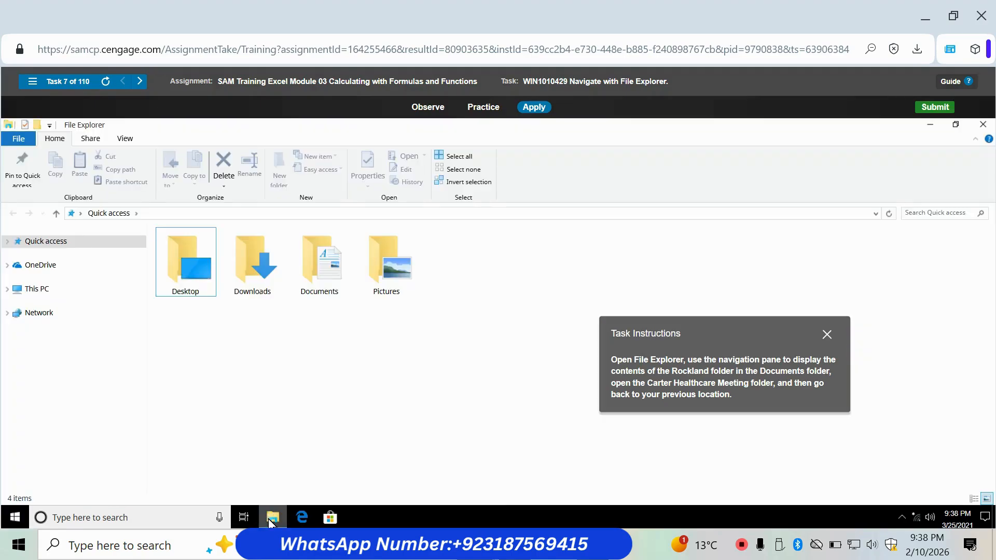
- Browse through This PC and Documents to Rockland's Carter Healthcare Meeting folder, and go back to the Rockland folder
click(175, 277)
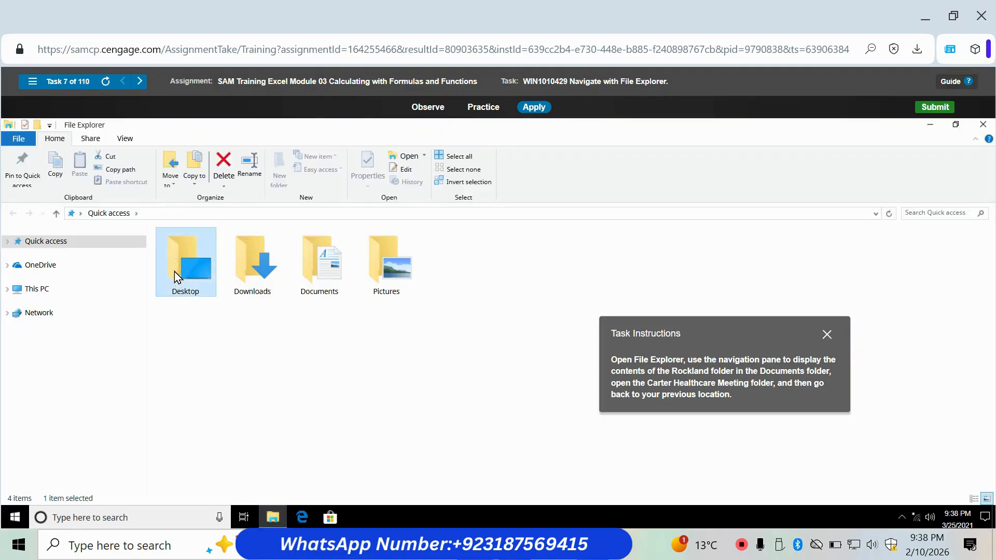
click(9, 289)
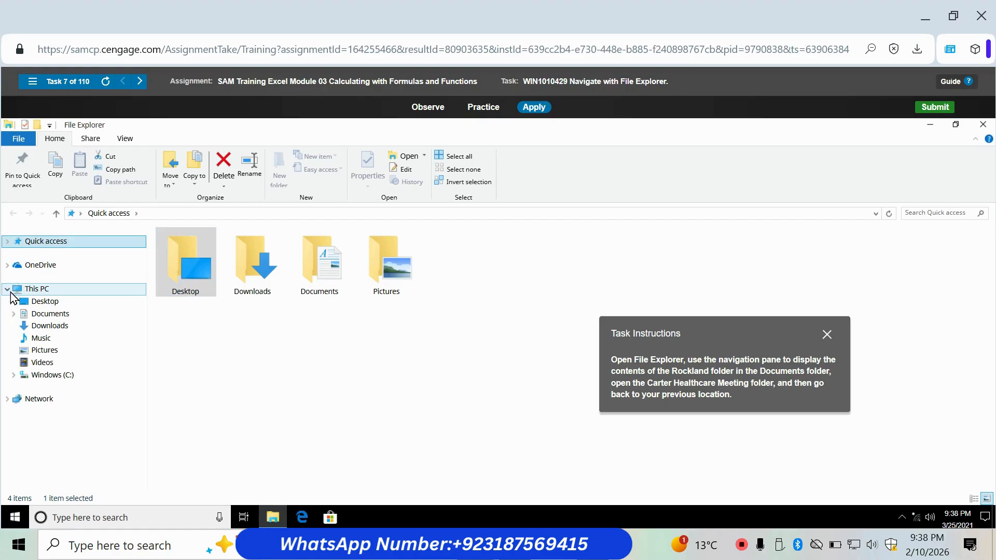
click(14, 314)
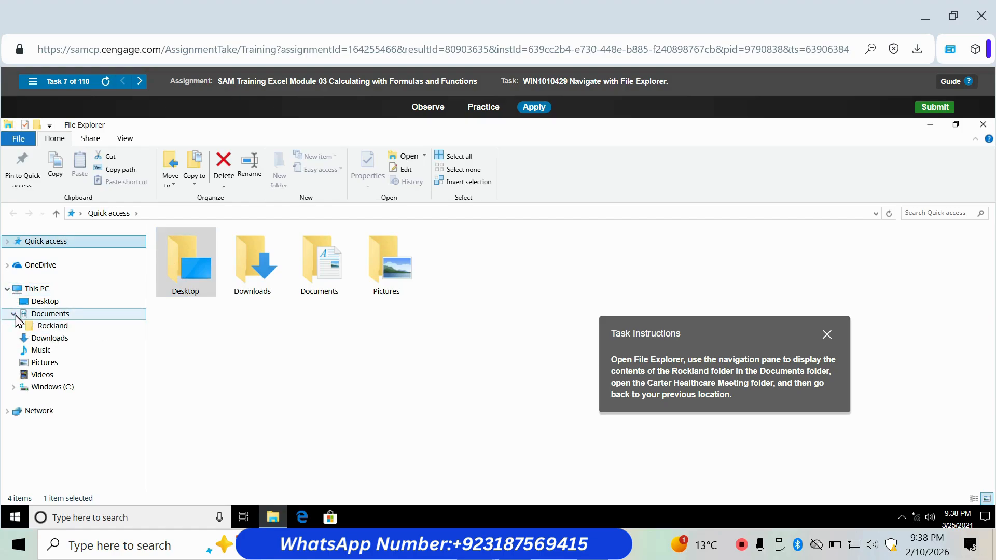
click(53, 328)
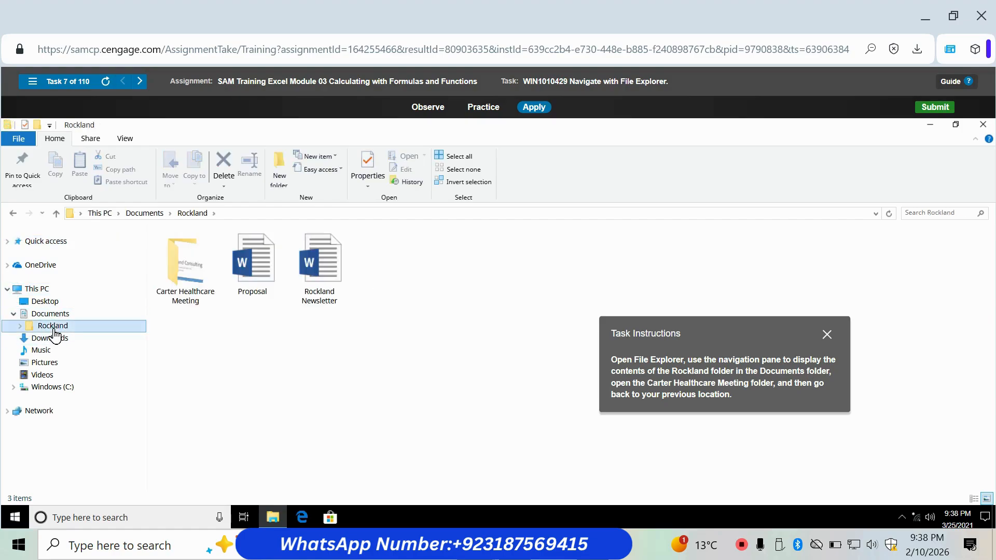
double_click(188, 288)
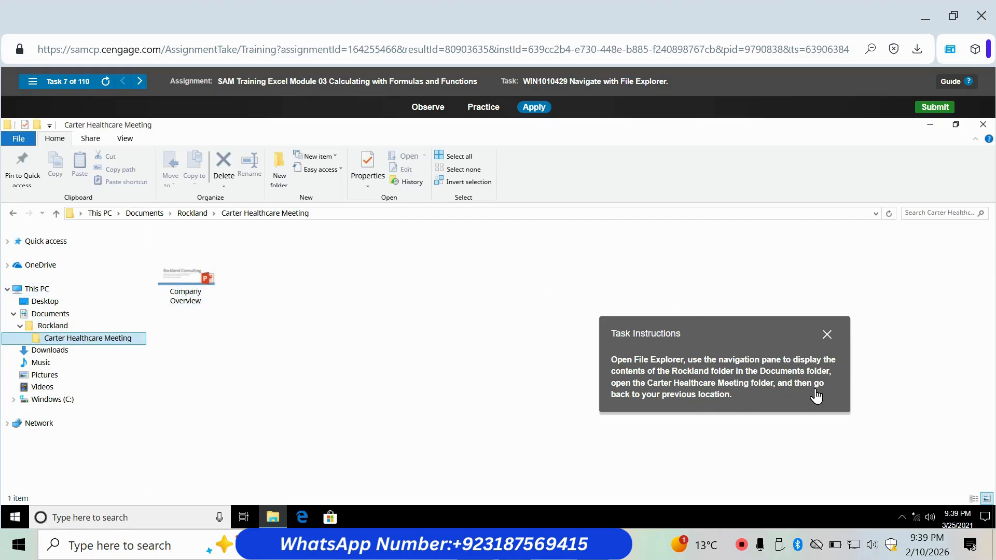
click(11, 214)
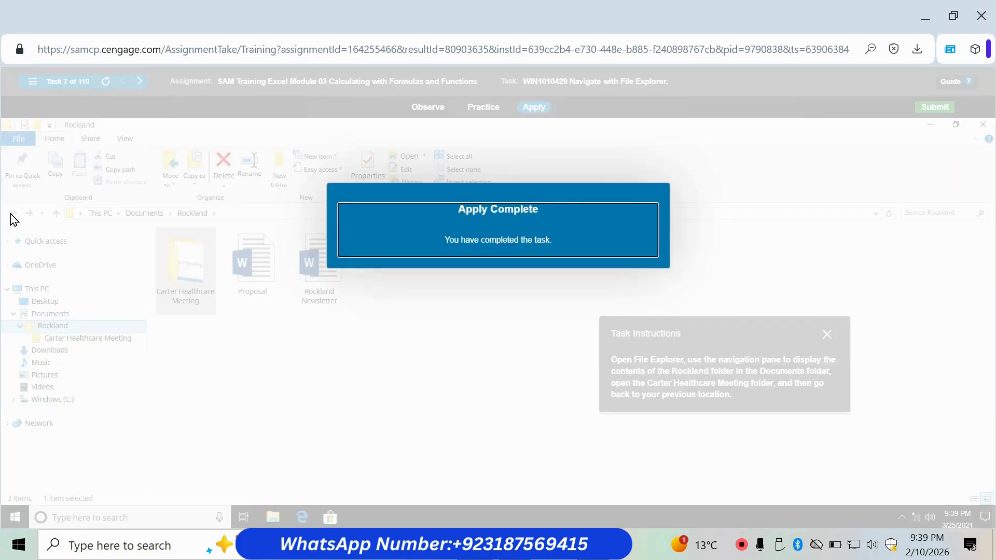
- Open training task 8 in Apply mode and copy the Operations folder from the Rockland folder to OneDrive
click(31, 89)
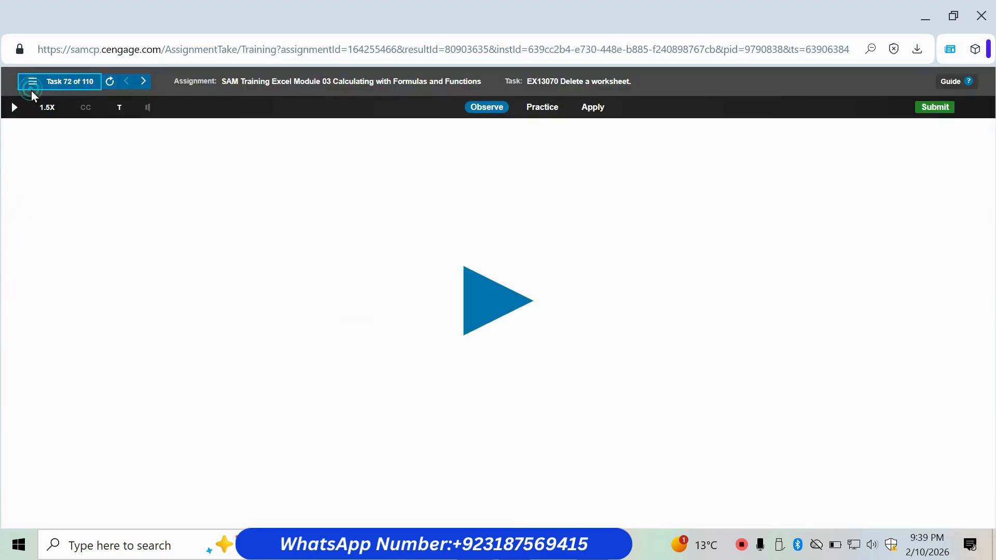
click(108, 427)
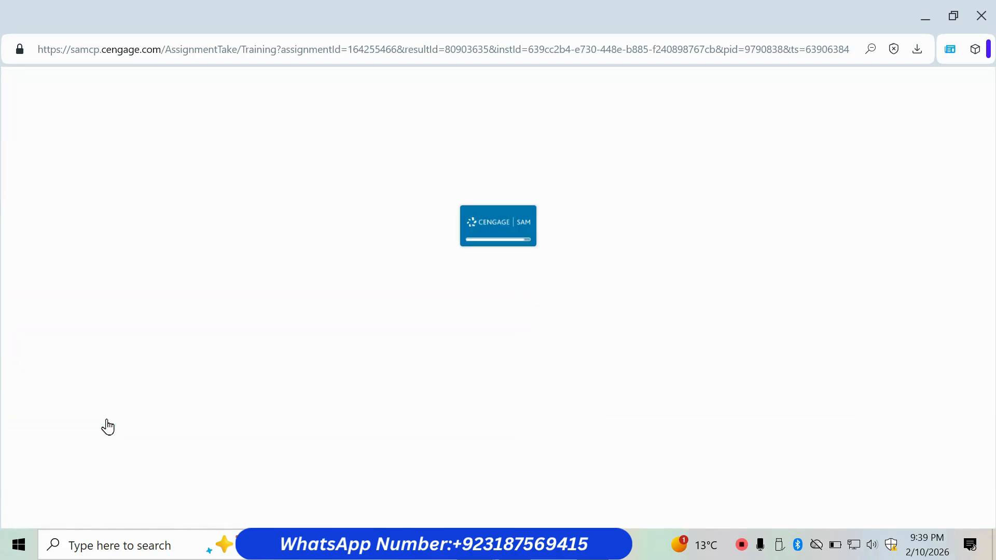
click(593, 107)
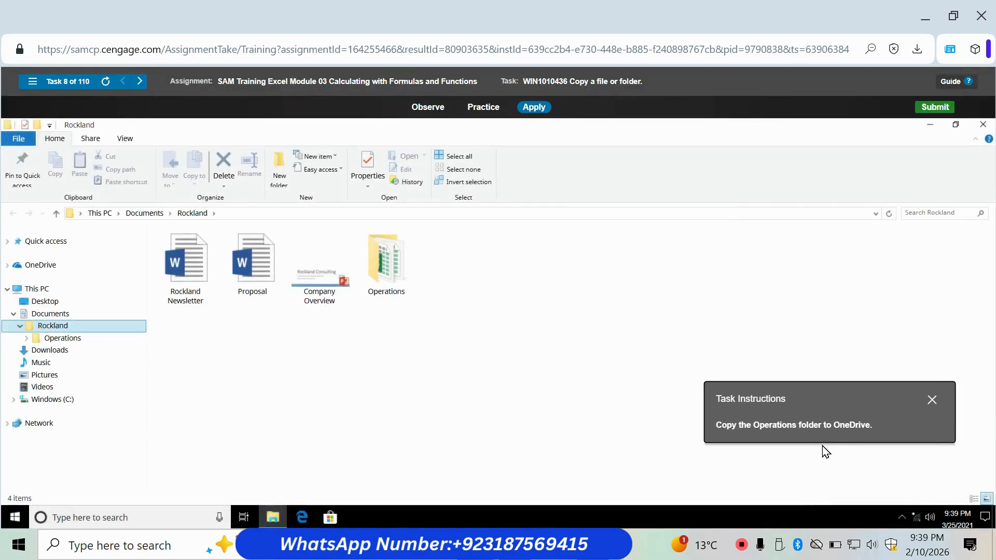
click(385, 282)
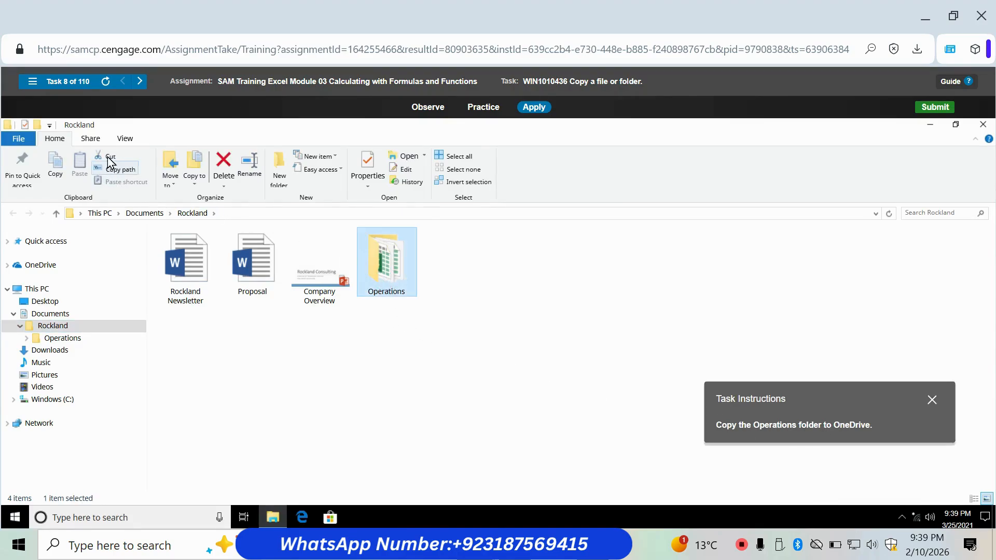
click(59, 169)
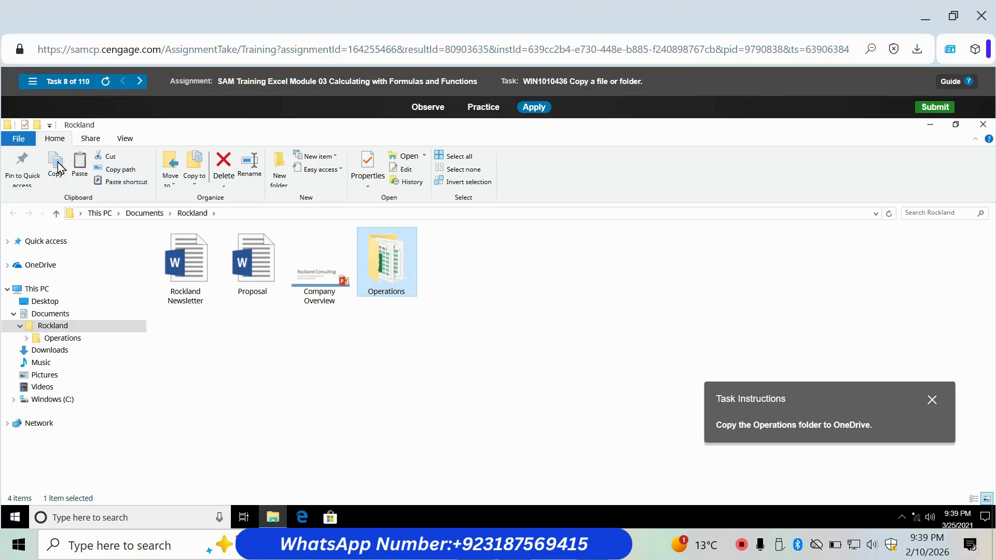
click(17, 266)
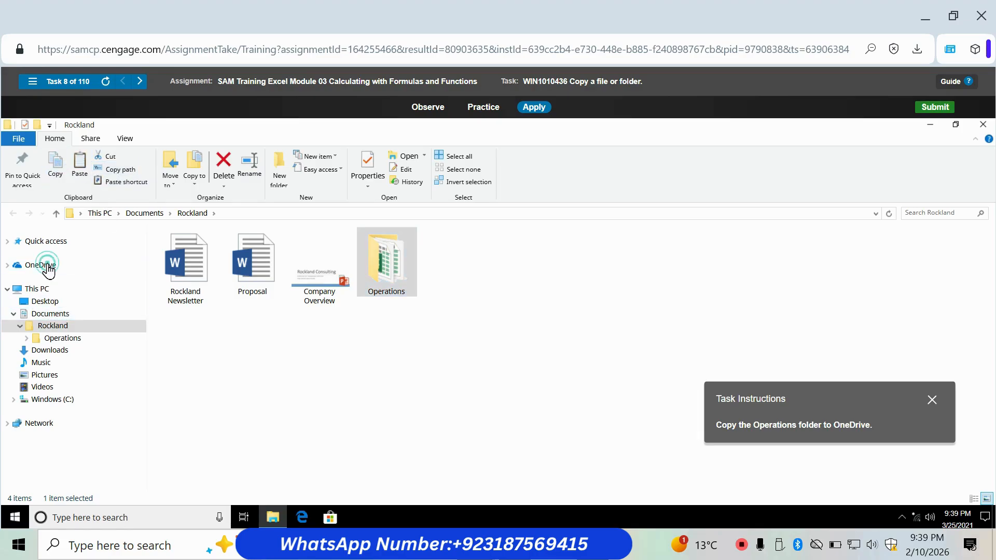
click(79, 167)
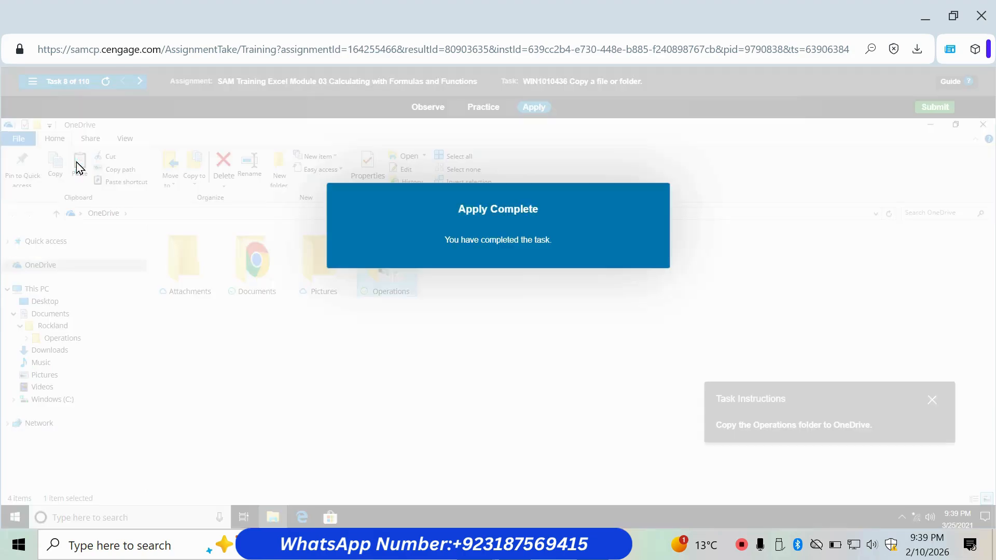
- Open training task 9 in Apply mode and create a folder named Graphics in the Rockland folder
click(39, 84)
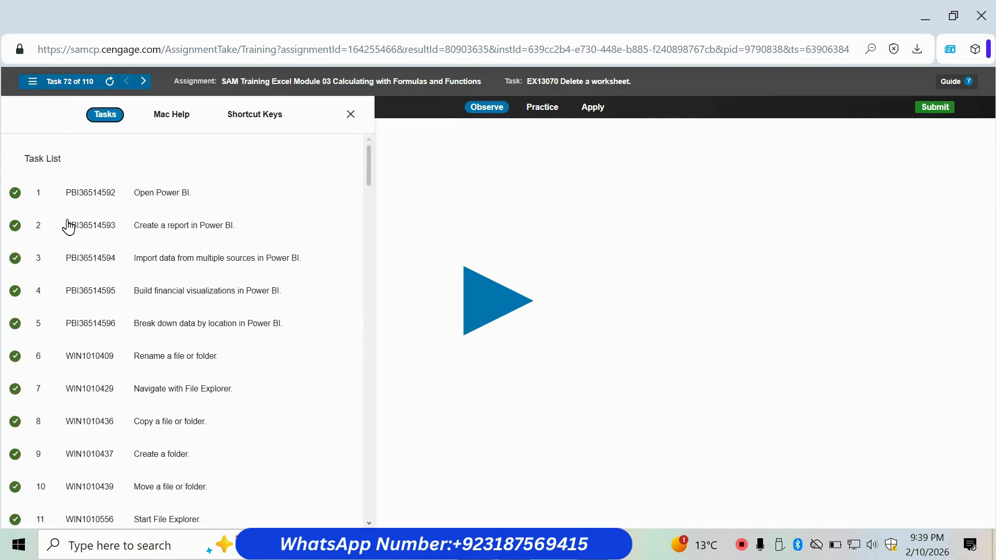
click(134, 469)
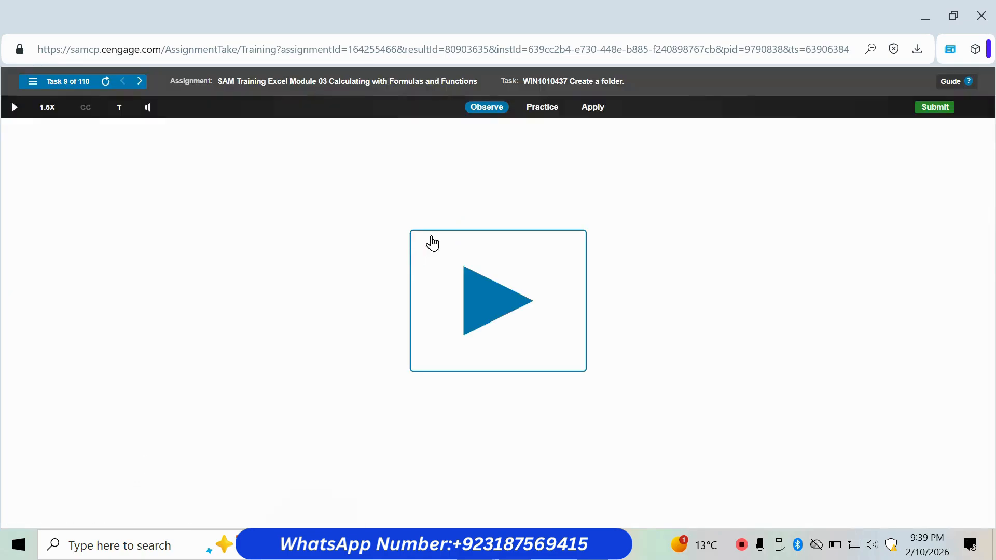
click(595, 108)
drag(851, 473, 709, 378)
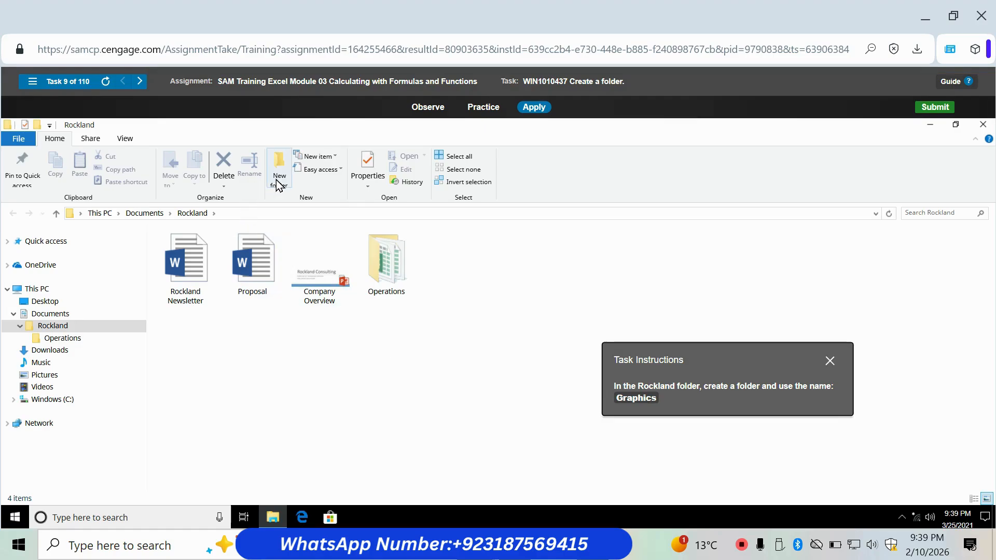
click(37, 125)
key(BackSpace)
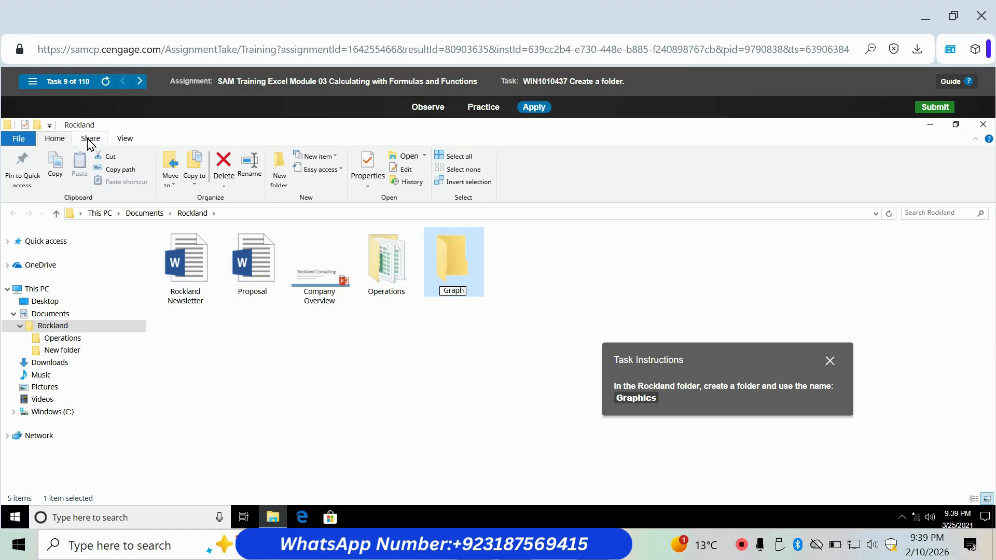
key(Return)
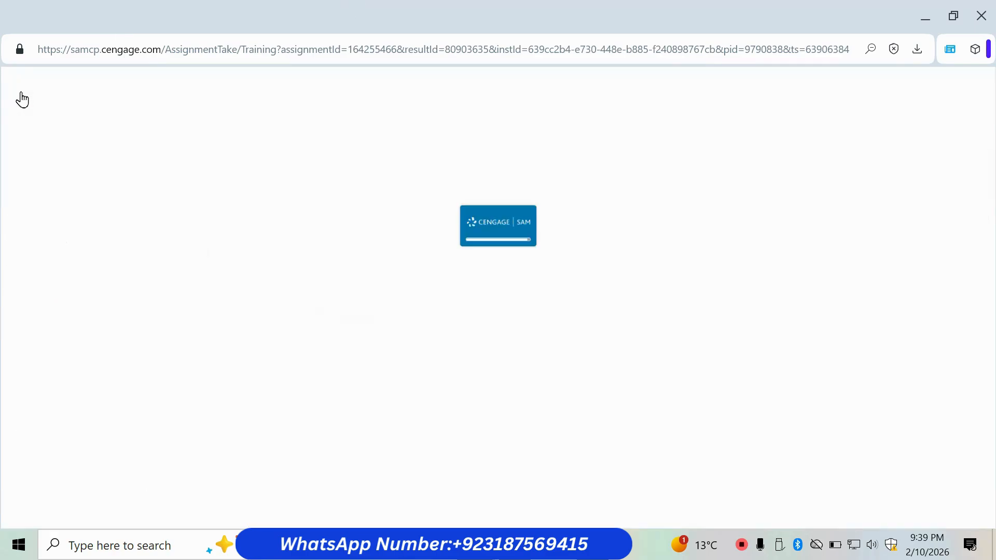
- Open training task 10 in Apply mode and move the Operations folder into the Tax Information folder
click(32, 81)
scroll(140, 416, down, 2)
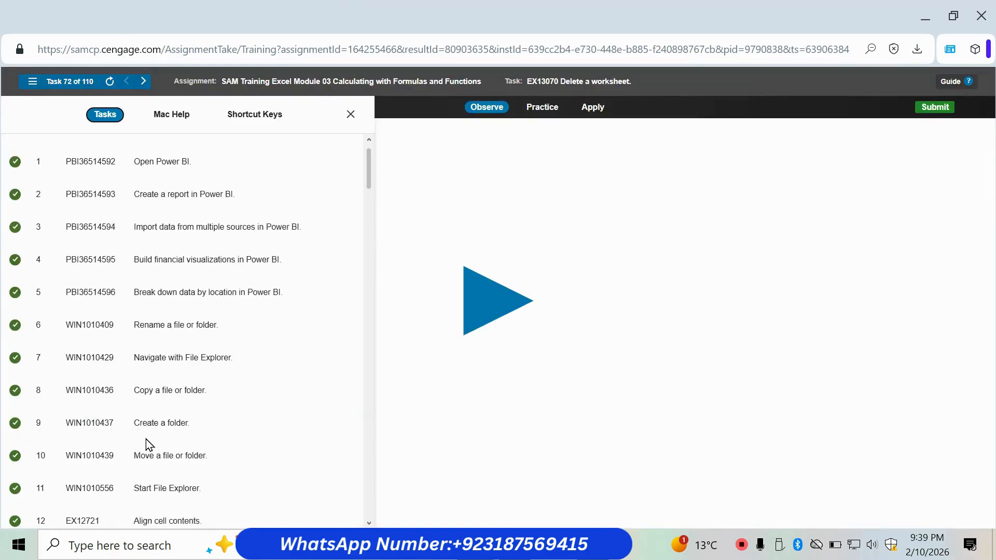
click(132, 417)
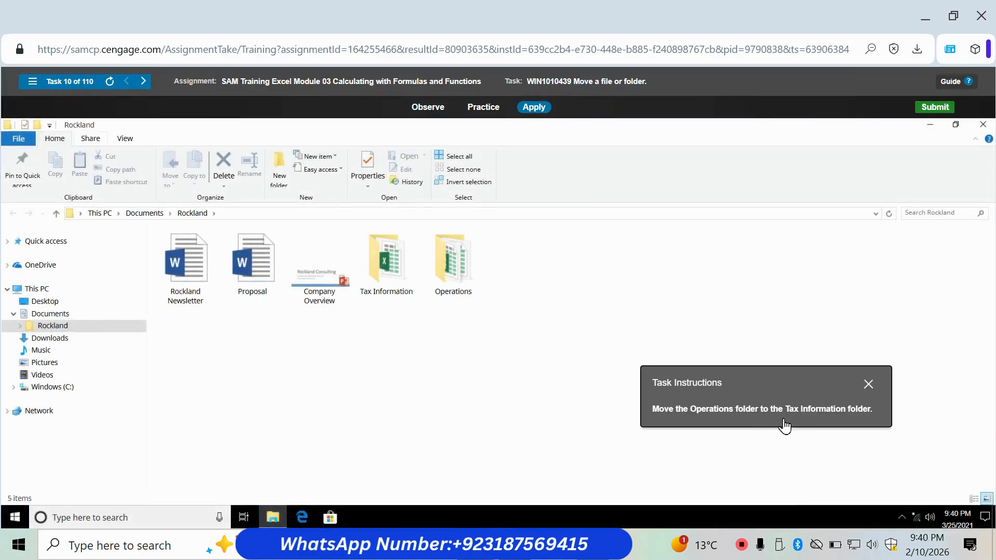
click(453, 262)
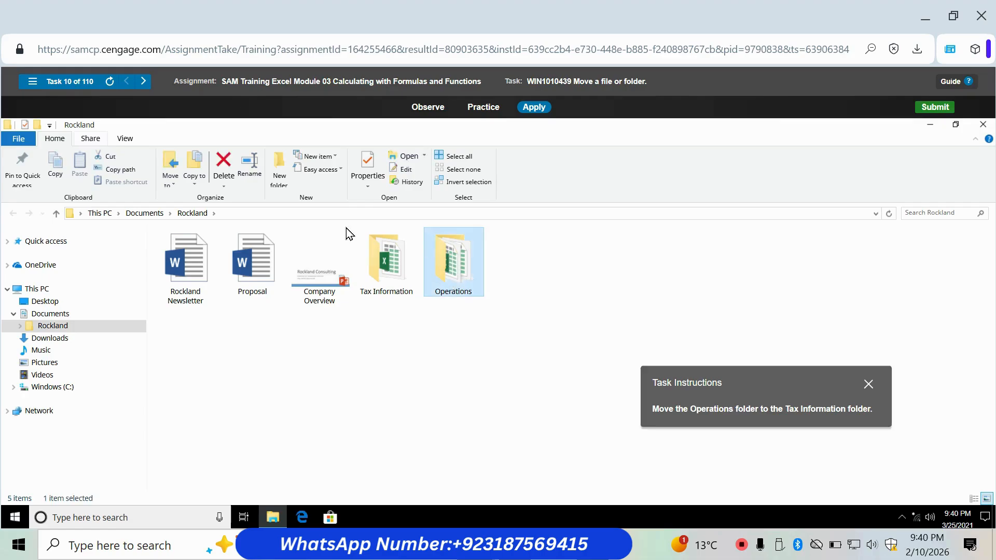
click(106, 156)
click(386, 270)
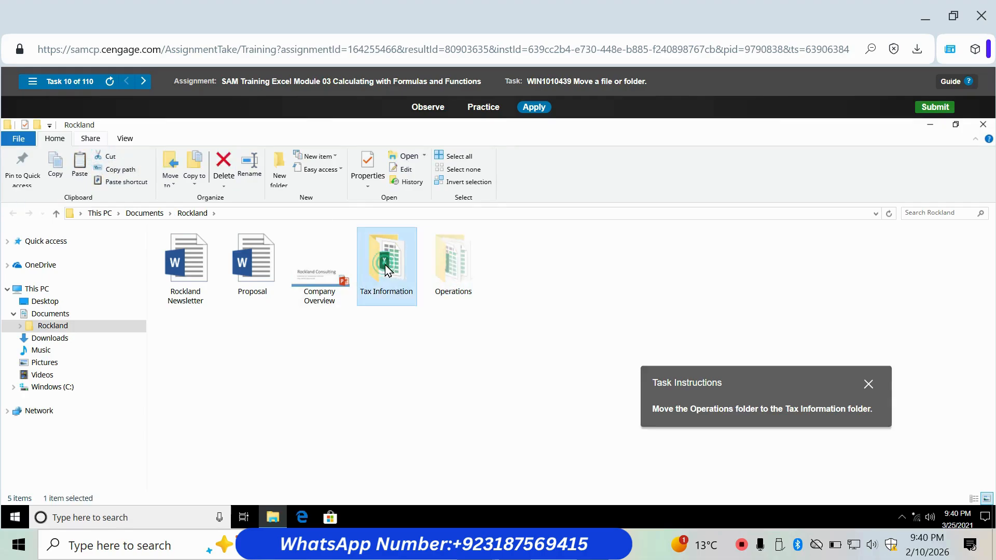
double_click(386, 269)
click(85, 175)
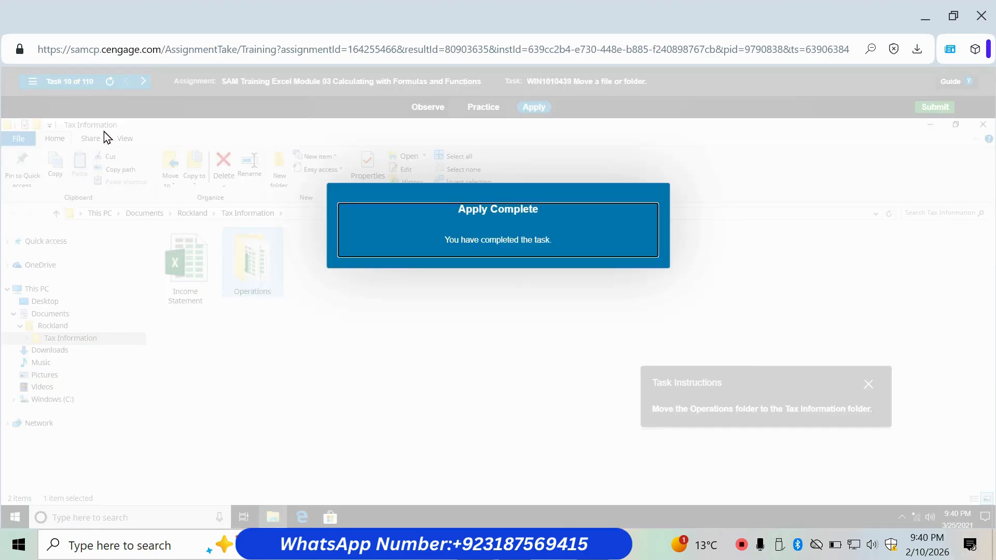
- Open training task 11 in Apply mode and start File Explorer
click(32, 80)
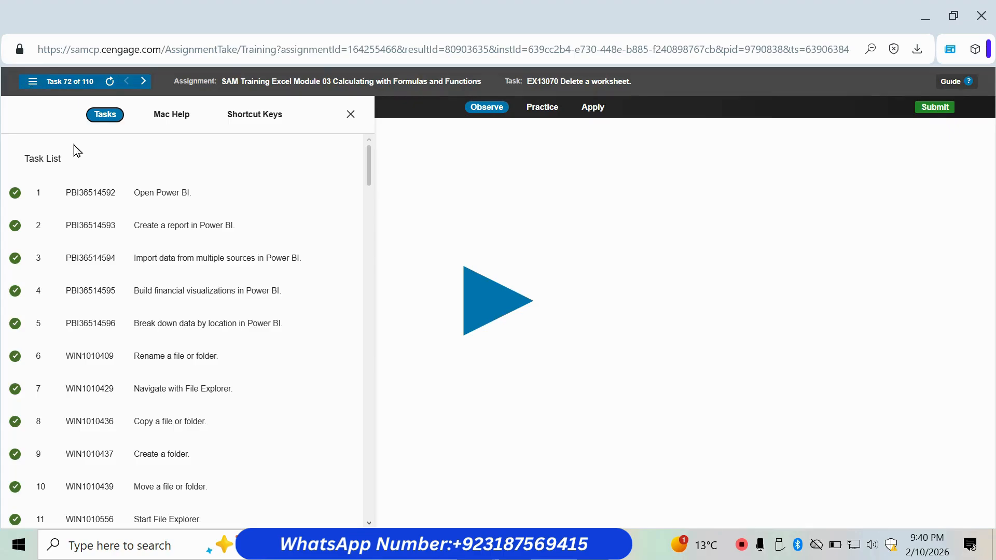
click(162, 519)
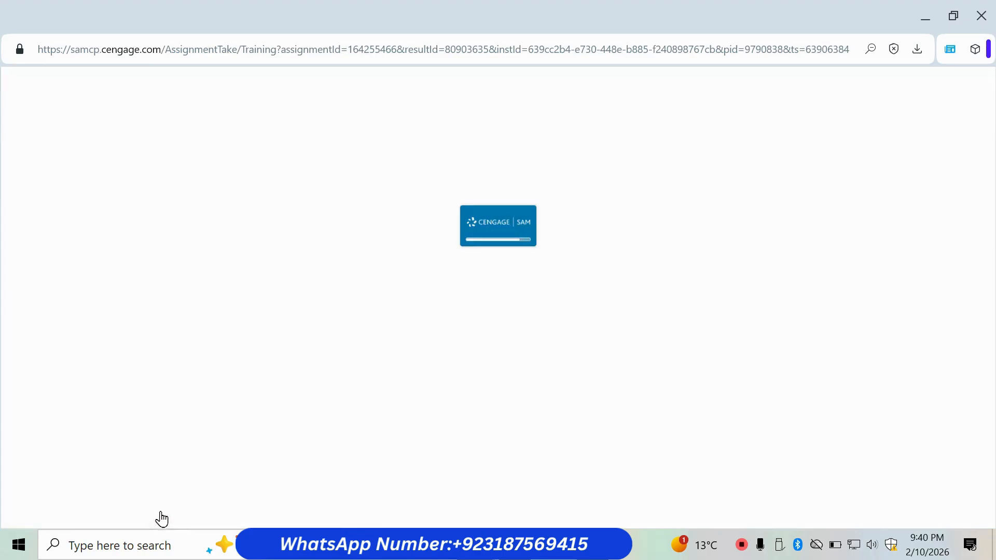
click(594, 109)
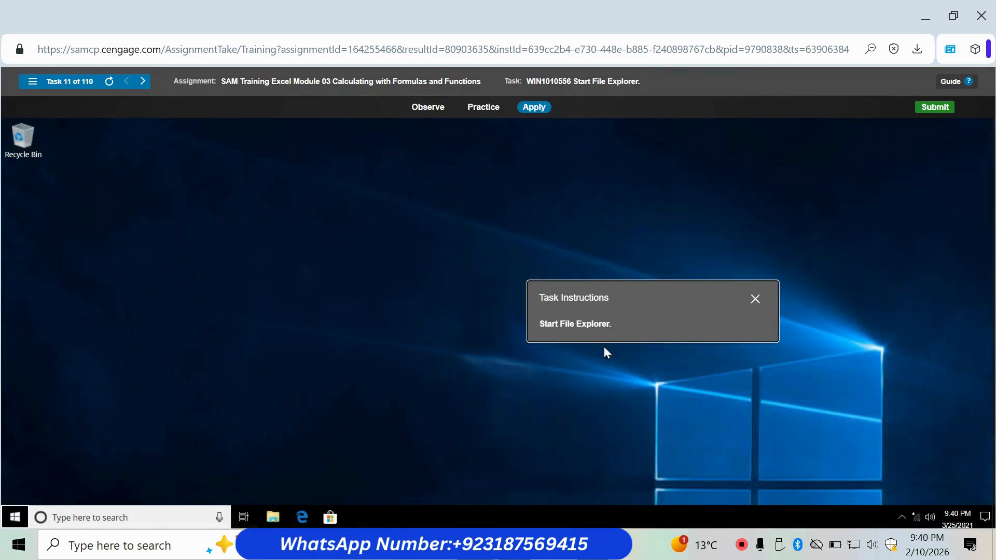
click(266, 515)
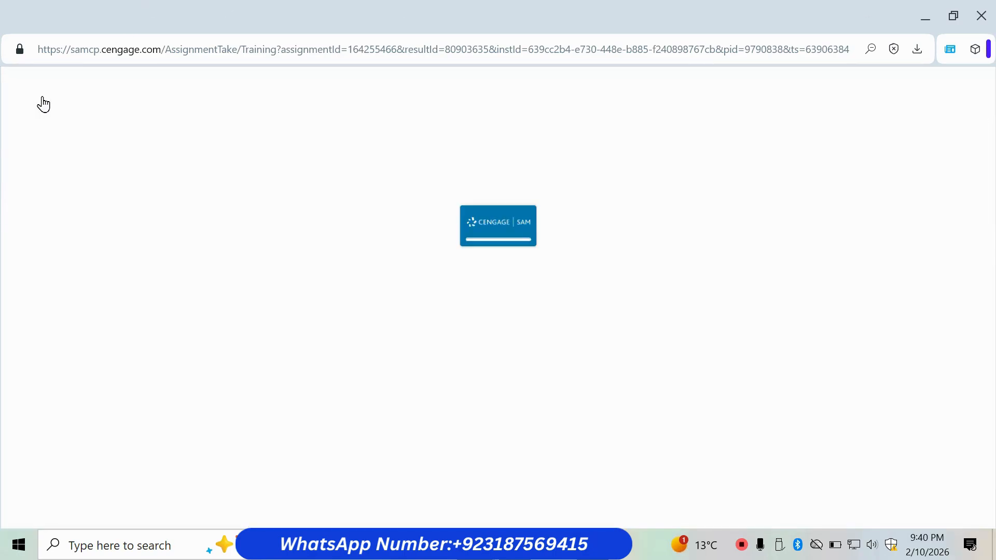
- Open training task 12 in Apply mode and center the contents of cell C3 horizontally
click(33, 85)
scroll(118, 374, down, 2)
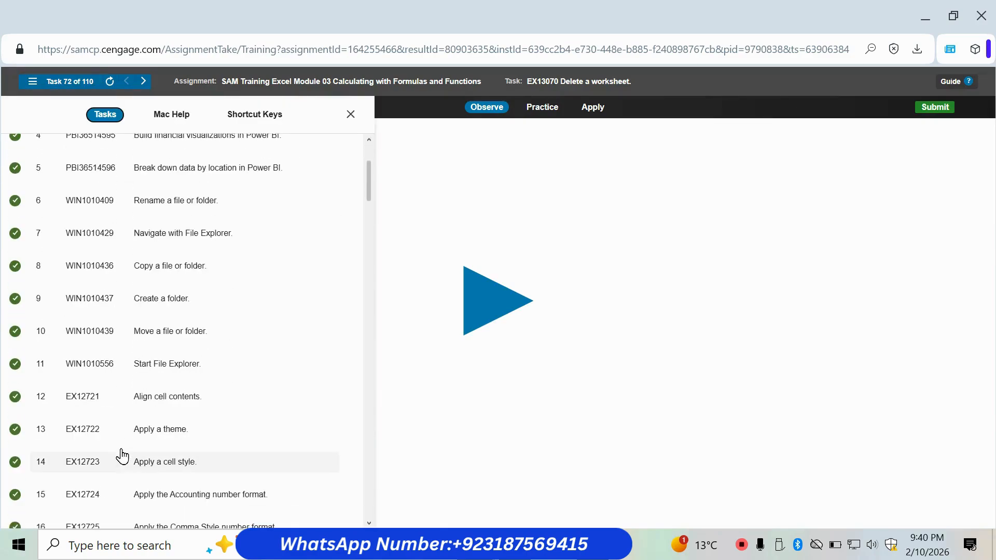
click(128, 398)
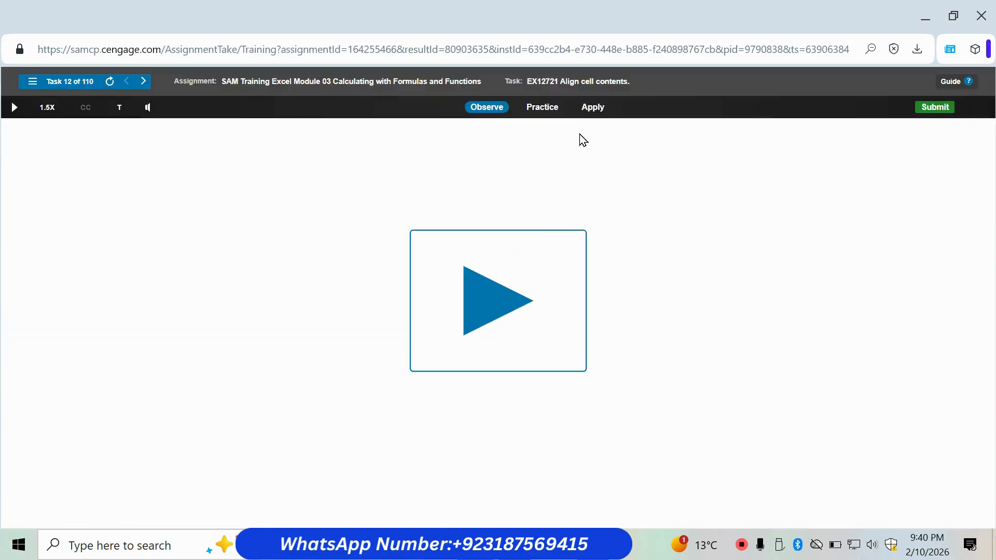
click(592, 115)
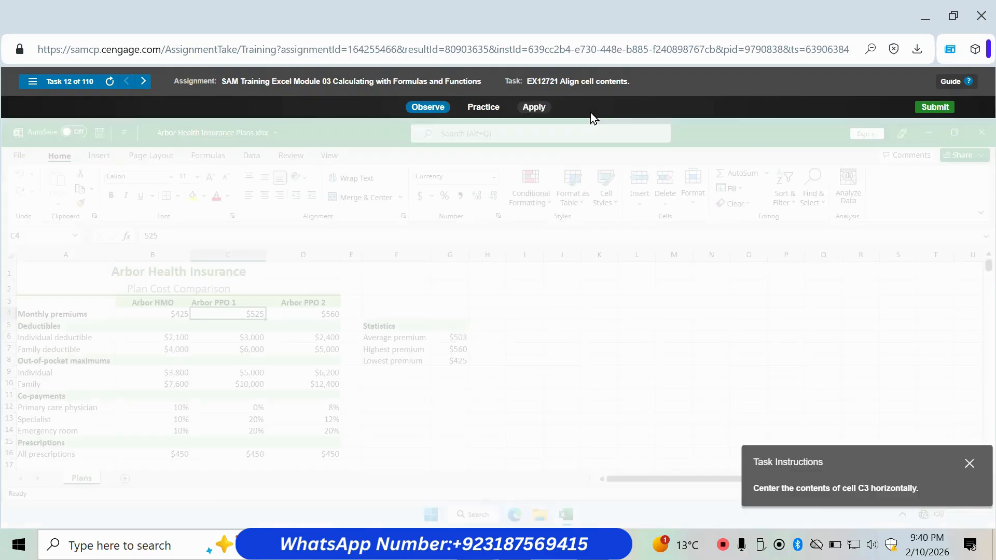
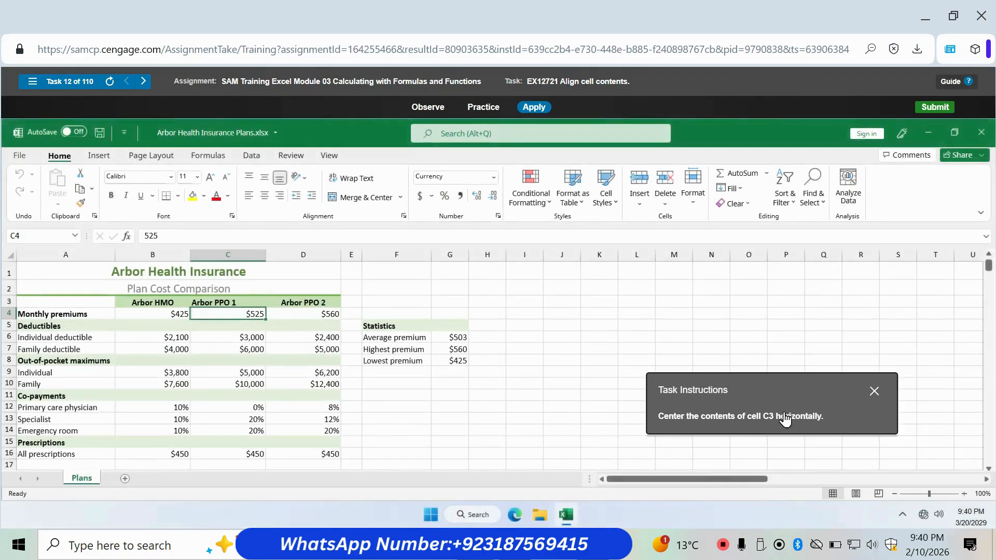
click(223, 302)
click(264, 196)
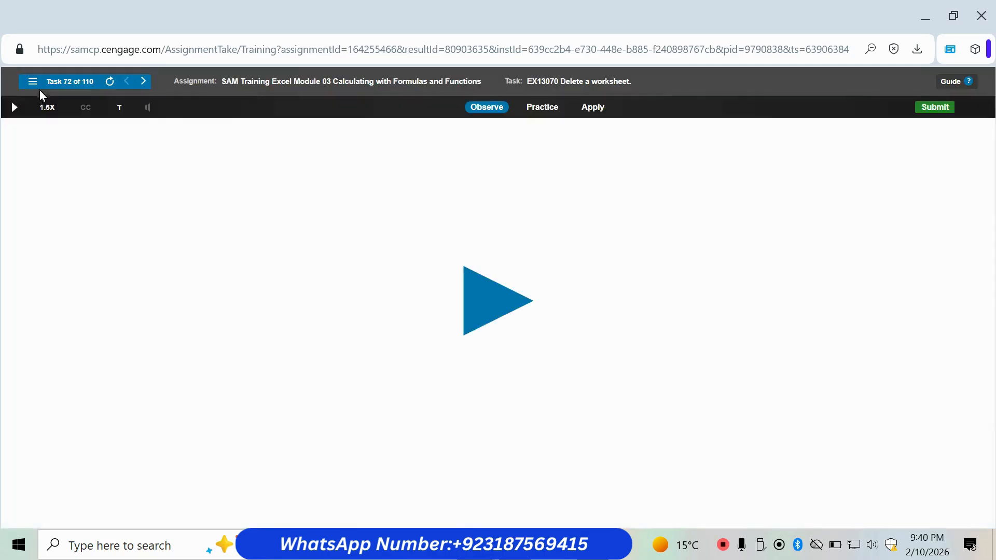
- Open training task 13 in Apply mode and apply the Gallery theme to the workbook
click(33, 87)
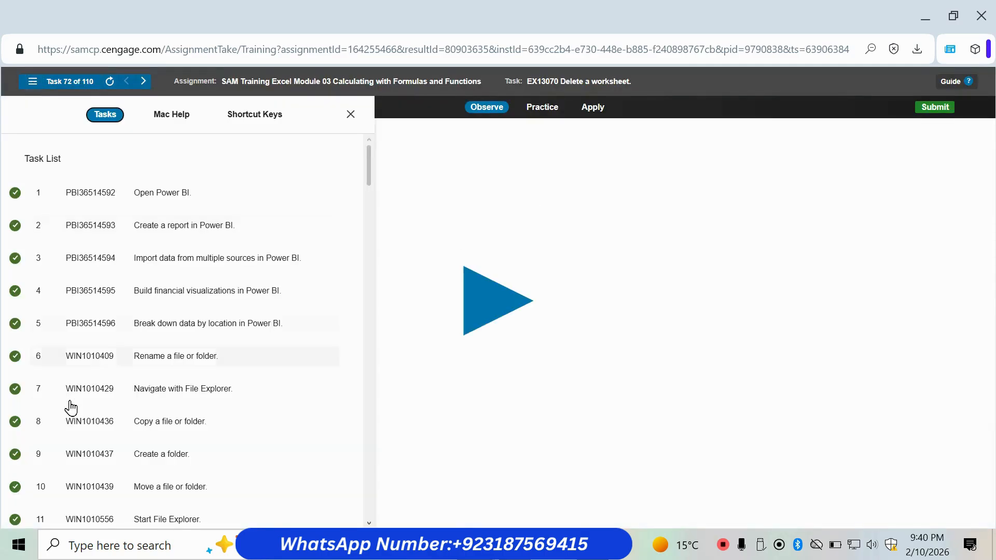
scroll(83, 410, down, 3)
click(137, 435)
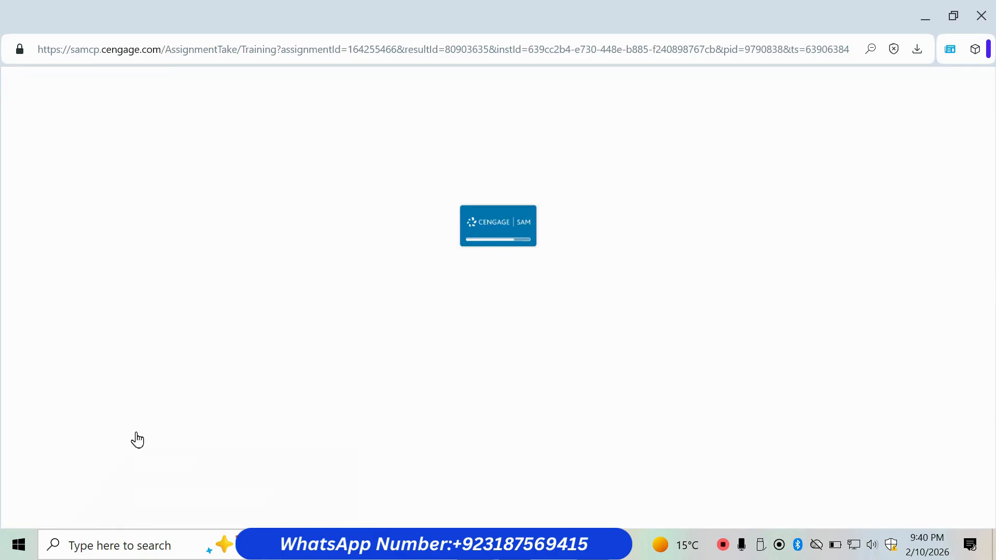
click(593, 107)
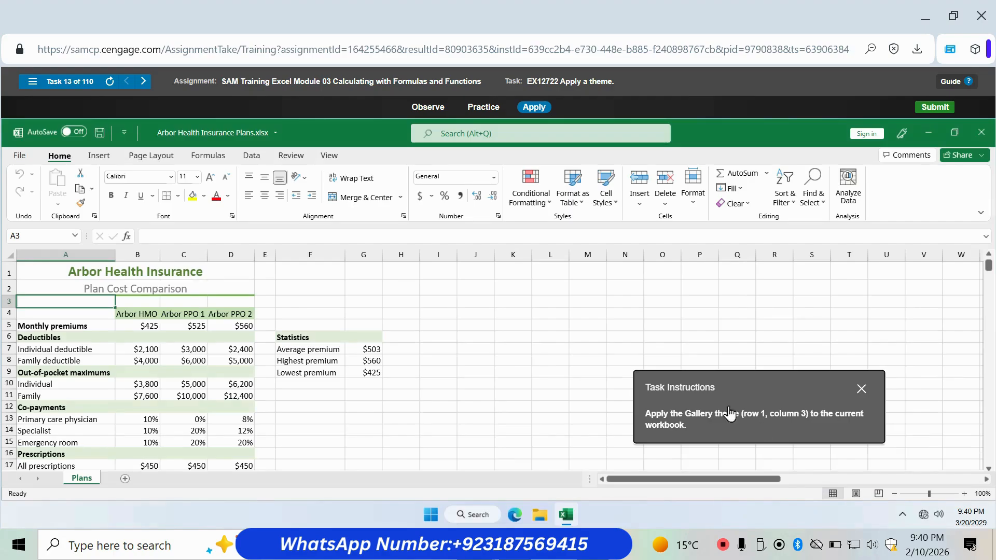
click(151, 156)
click(24, 198)
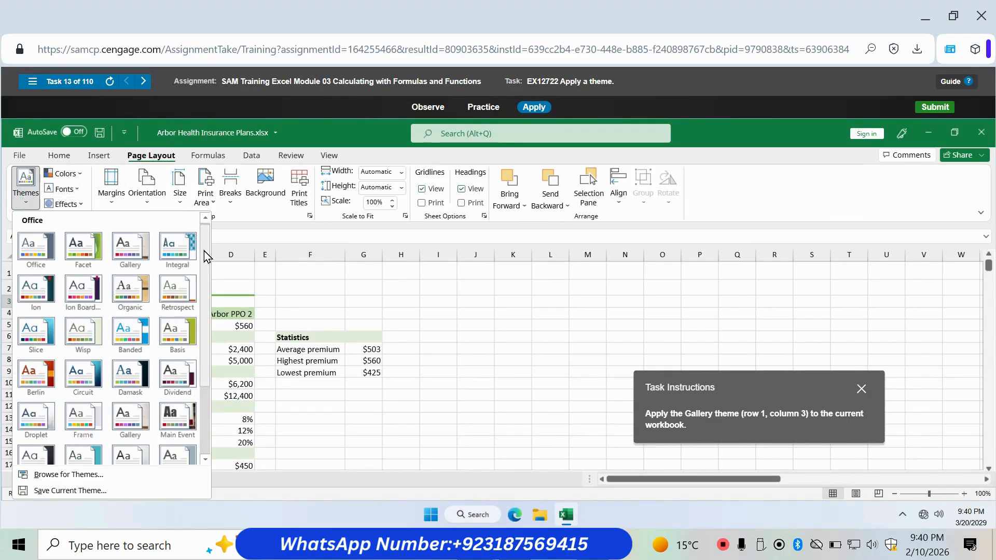
click(137, 256)
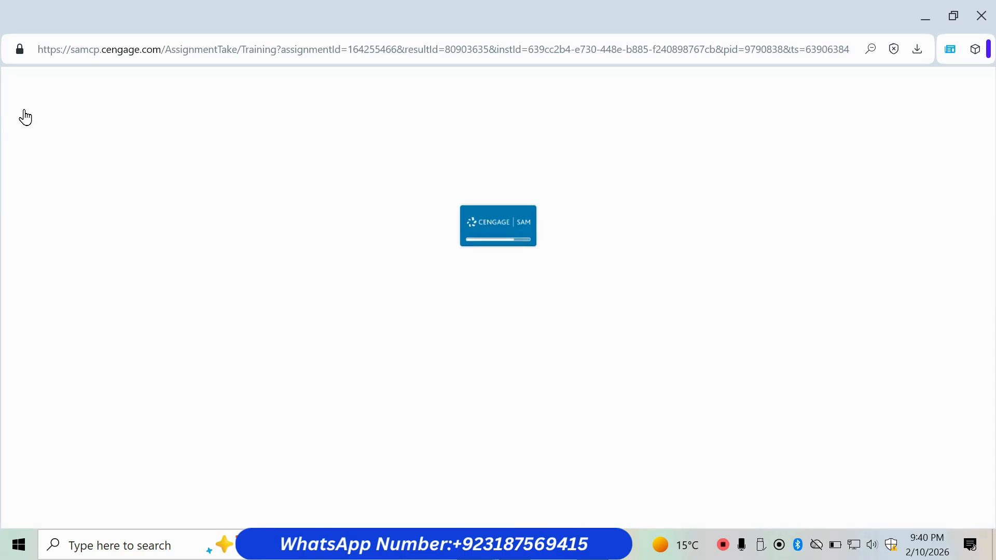
- Open training task 14 in Apply mode and apply the Bad cell style to cell B8
click(26, 83)
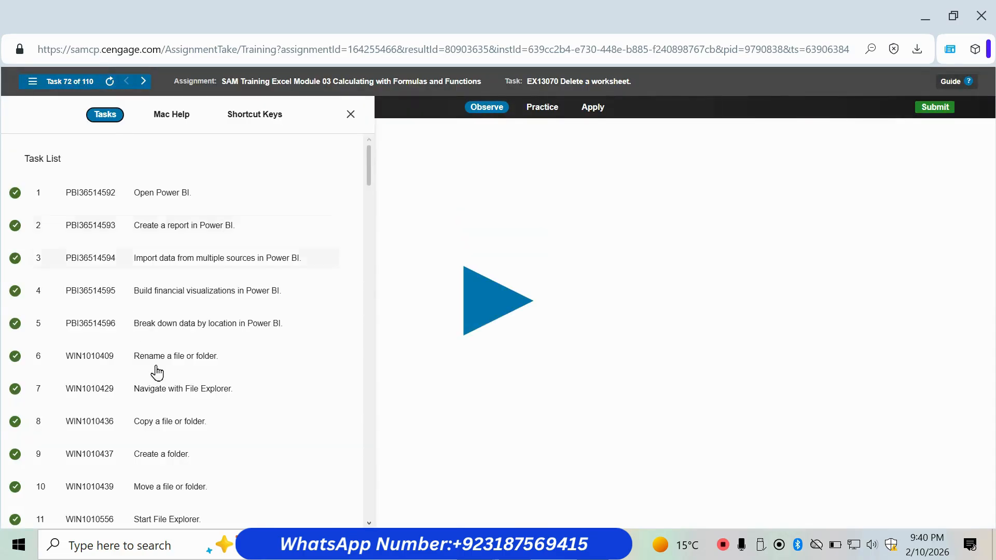
scroll(157, 384, down, 3)
click(85, 462)
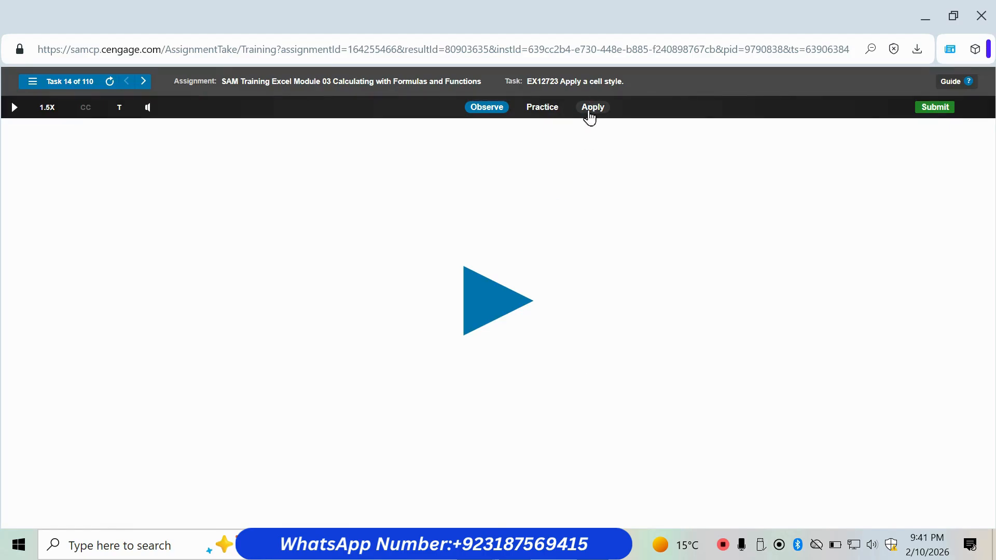
click(592, 107)
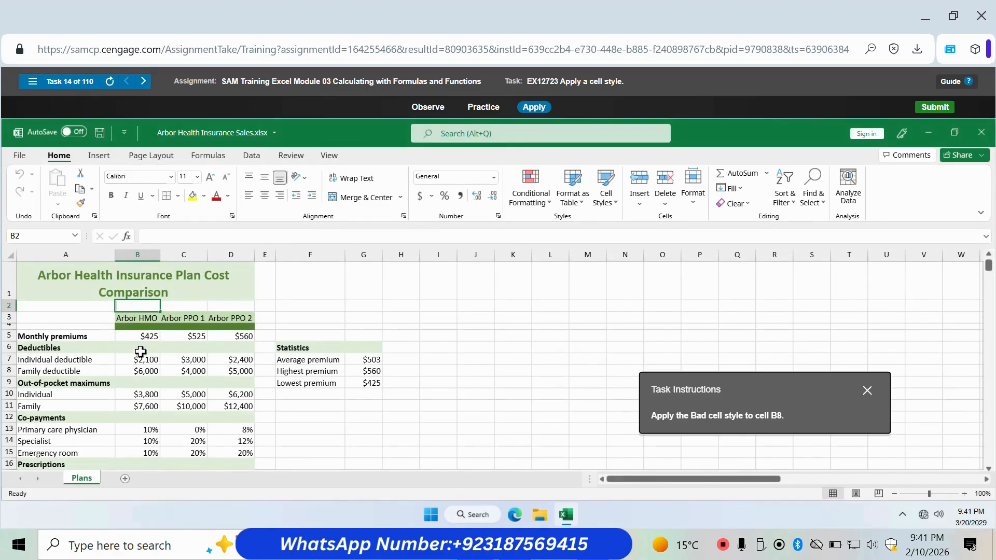
click(141, 370)
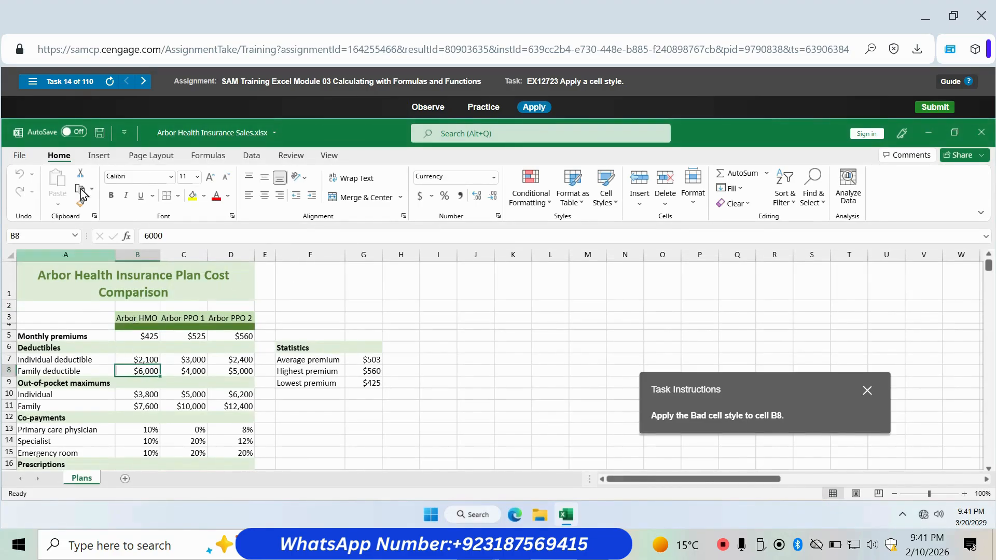
click(605, 198)
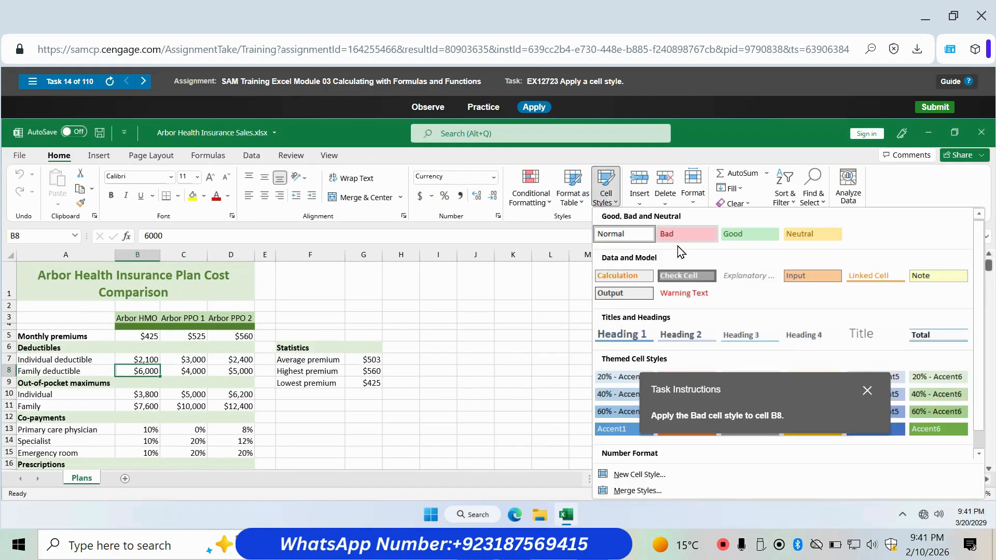
click(678, 232)
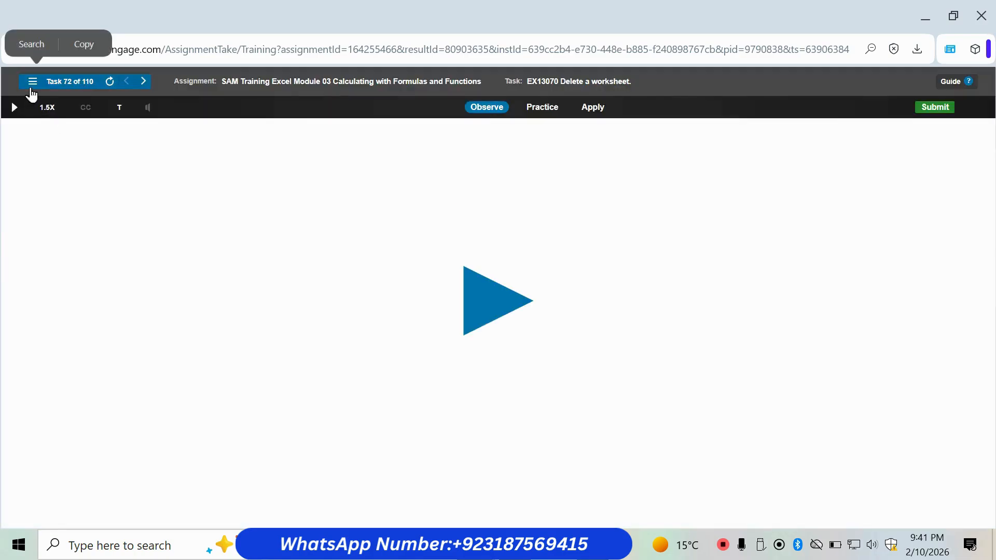
- Open training task 15 in Apply mode and apply the Accounting number format to the range B5:B16
click(33, 81)
scroll(151, 410, down, 3)
scroll(154, 421, down, 2)
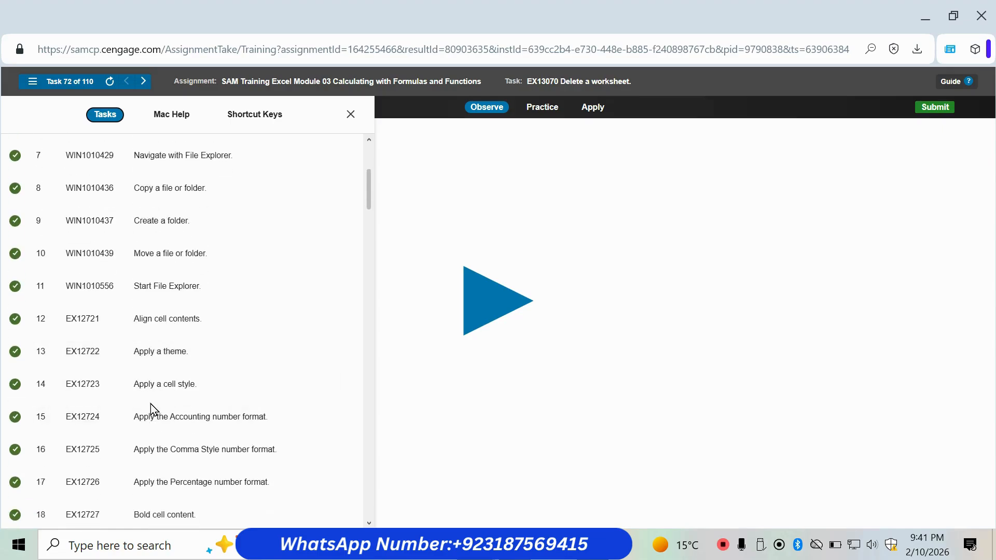
click(154, 423)
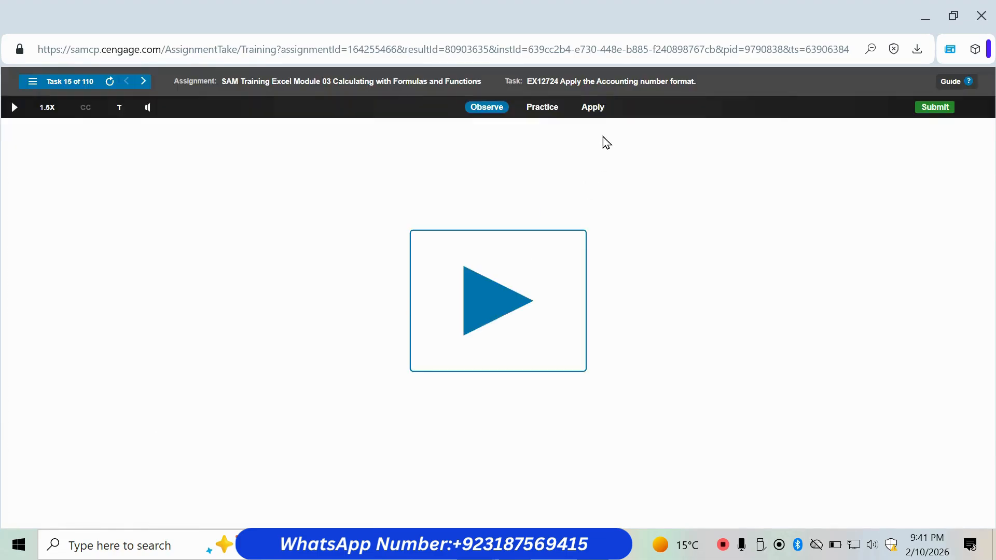
click(597, 108)
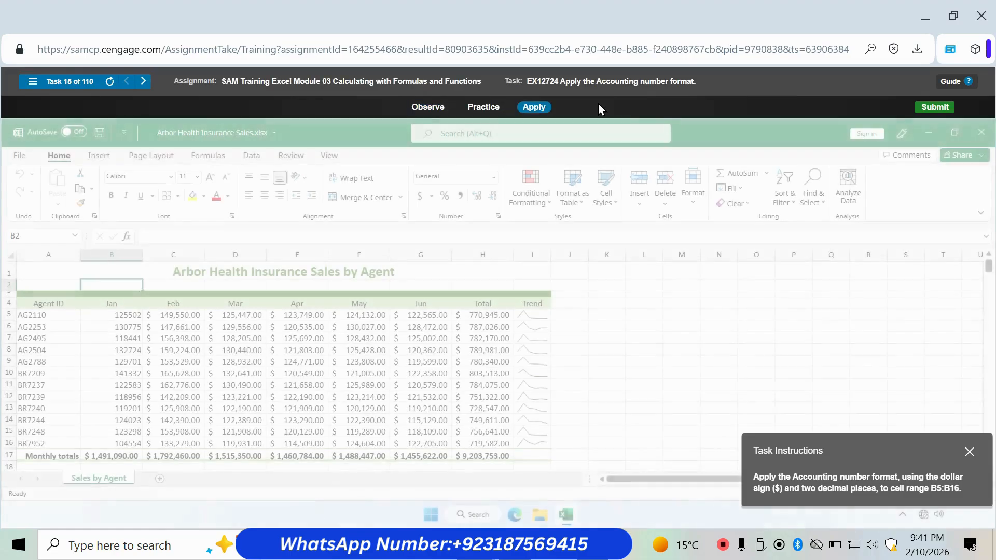
drag(773, 418, 744, 384)
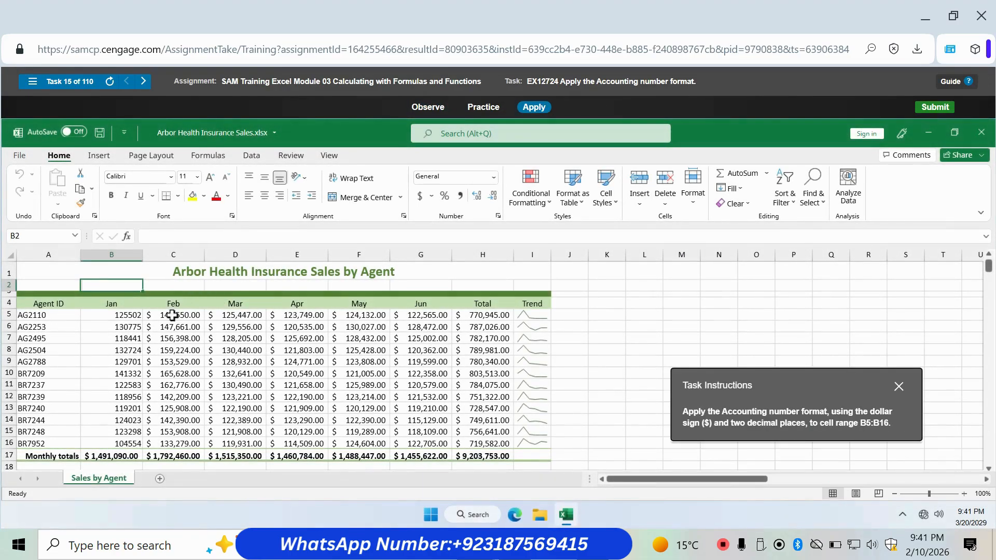
drag(129, 318, 119, 445)
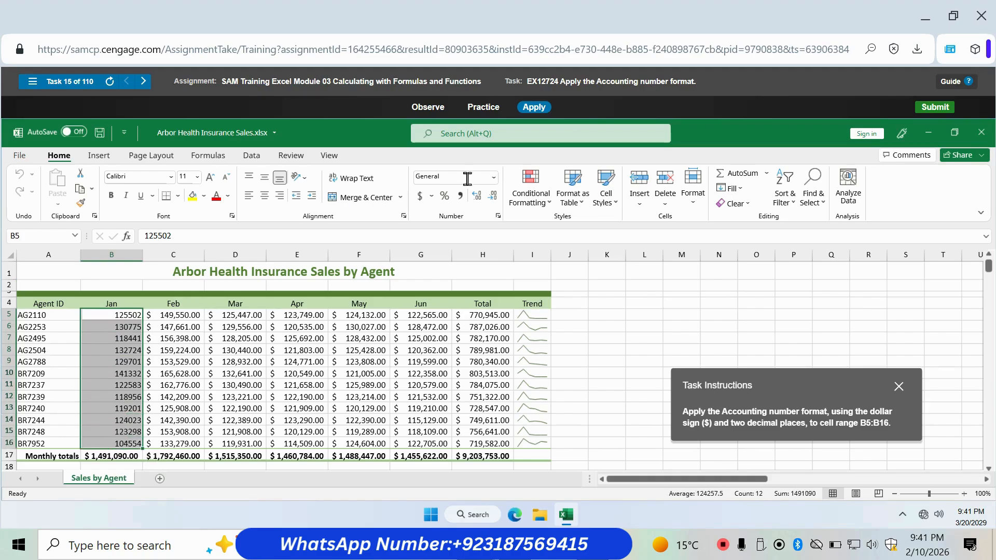
click(492, 178)
click(553, 263)
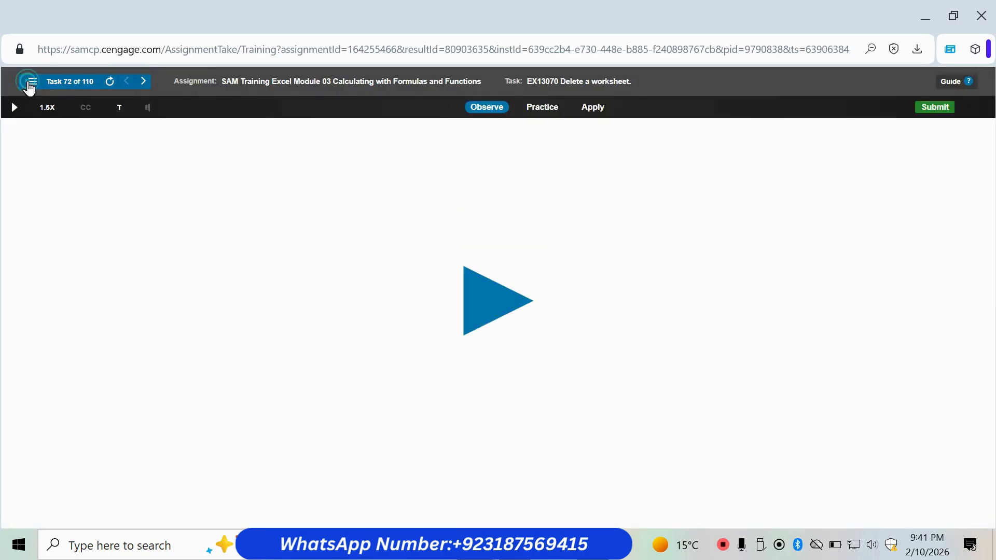
- Open training task 16 in Apply mode and apply the Comma Style number format to the range C5:C17
click(32, 81)
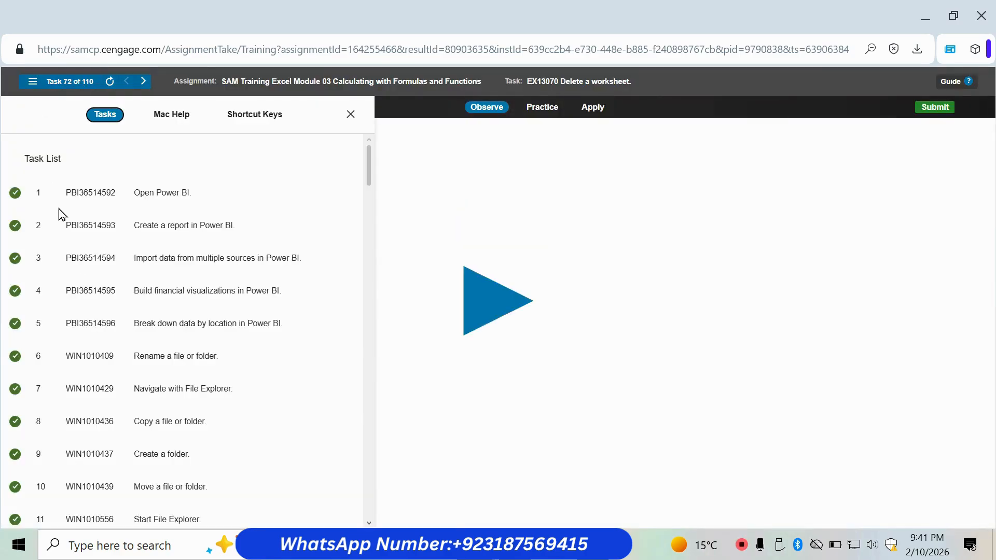
scroll(116, 369, down, 4)
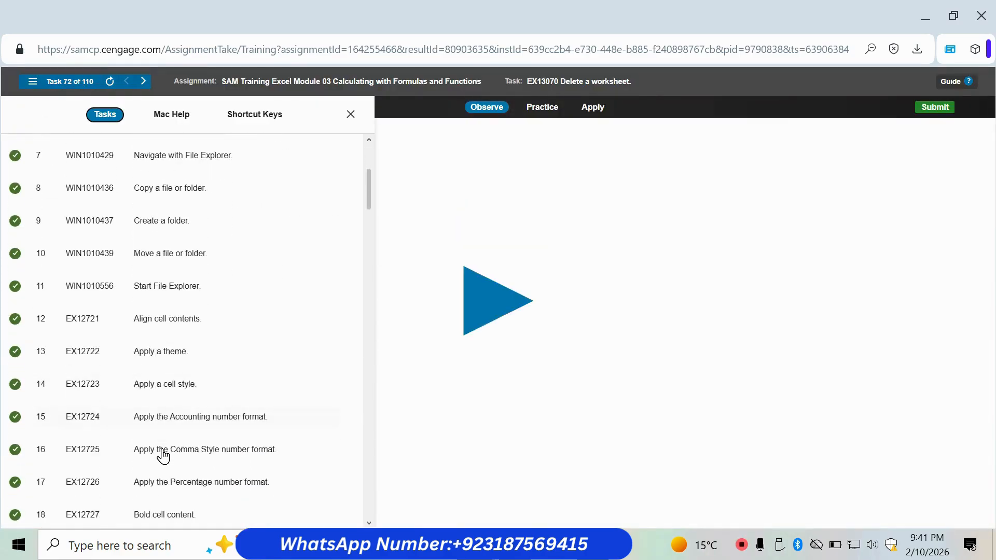
click(163, 456)
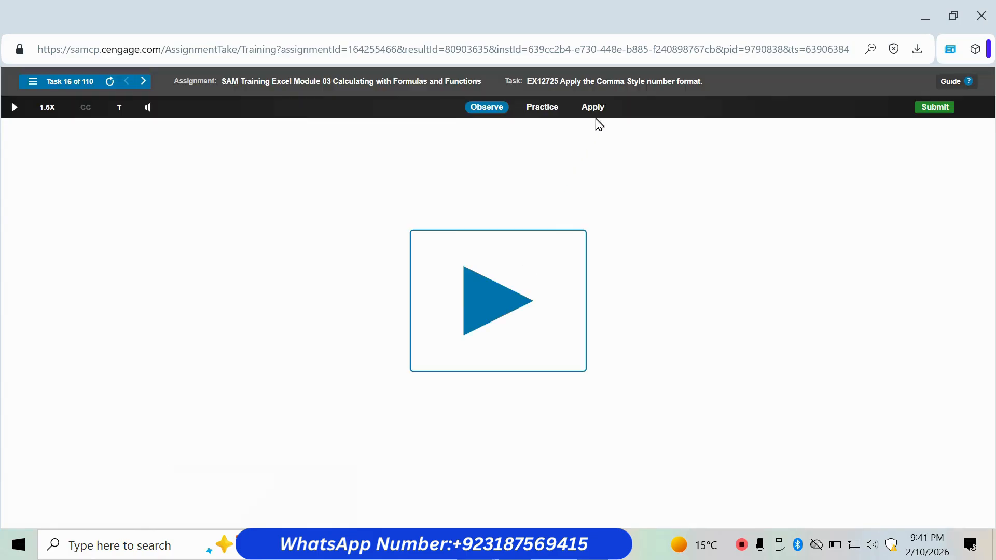
click(596, 113)
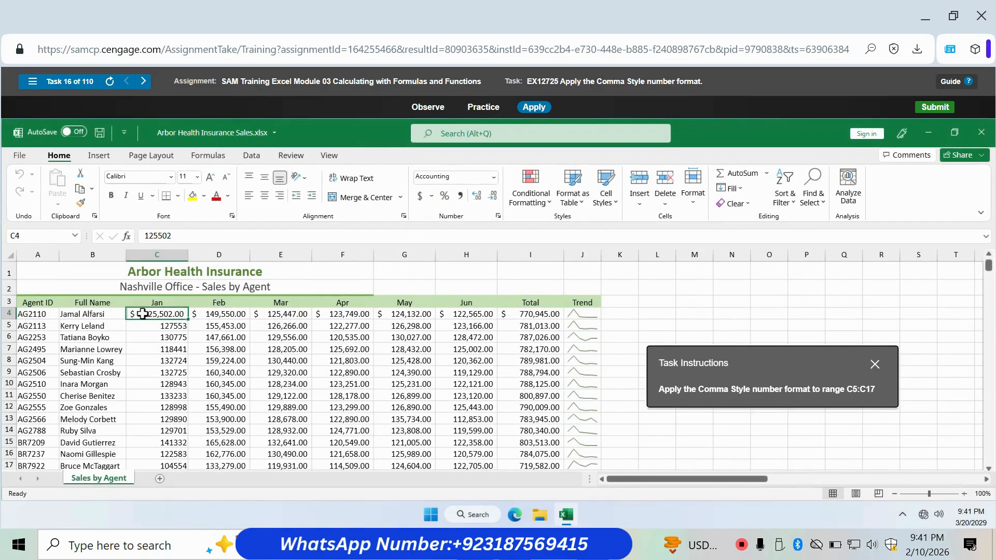
drag(150, 326, 158, 432)
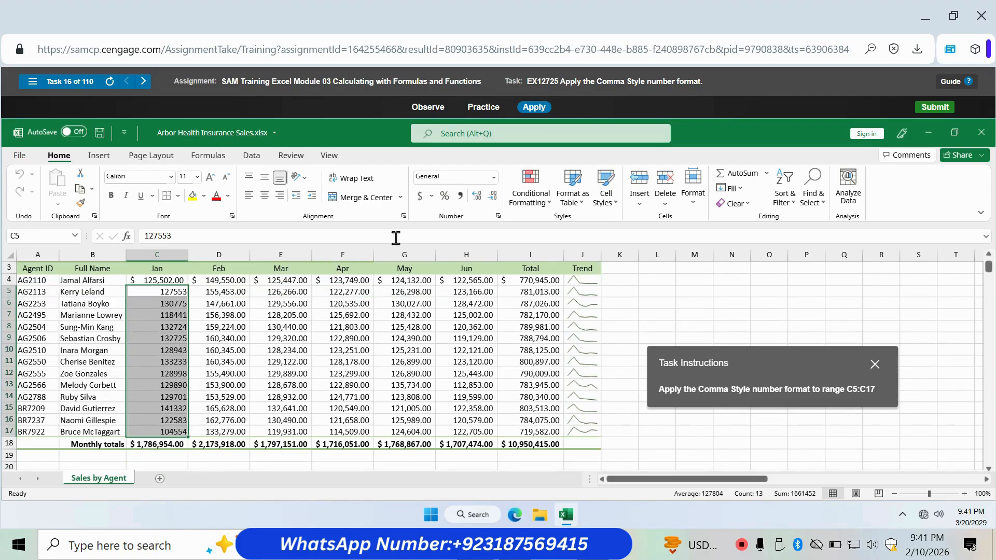
click(462, 201)
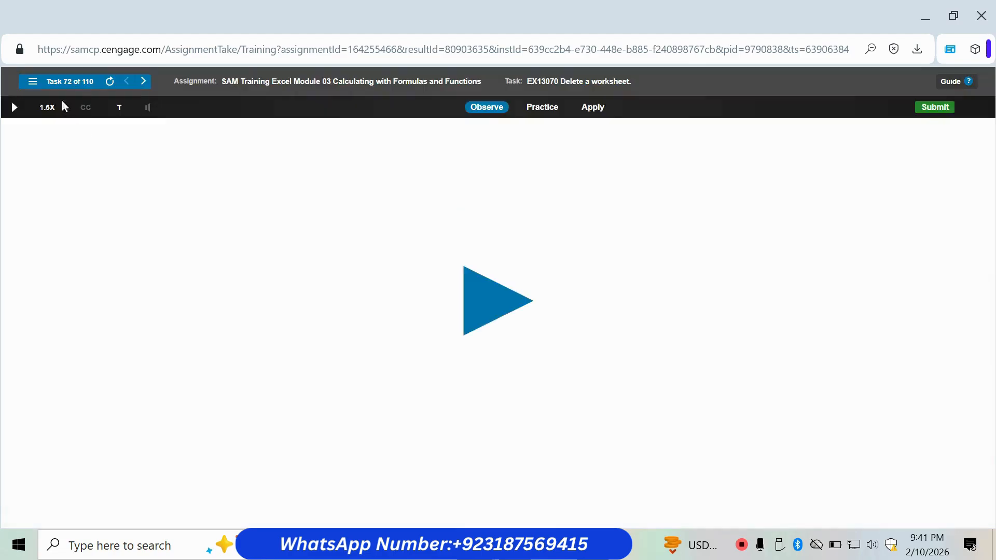
- Open training task 17 in Apply mode and apply the Percentage number format without decimal places to the range E4:E11
click(32, 83)
scroll(166, 358, down, 6)
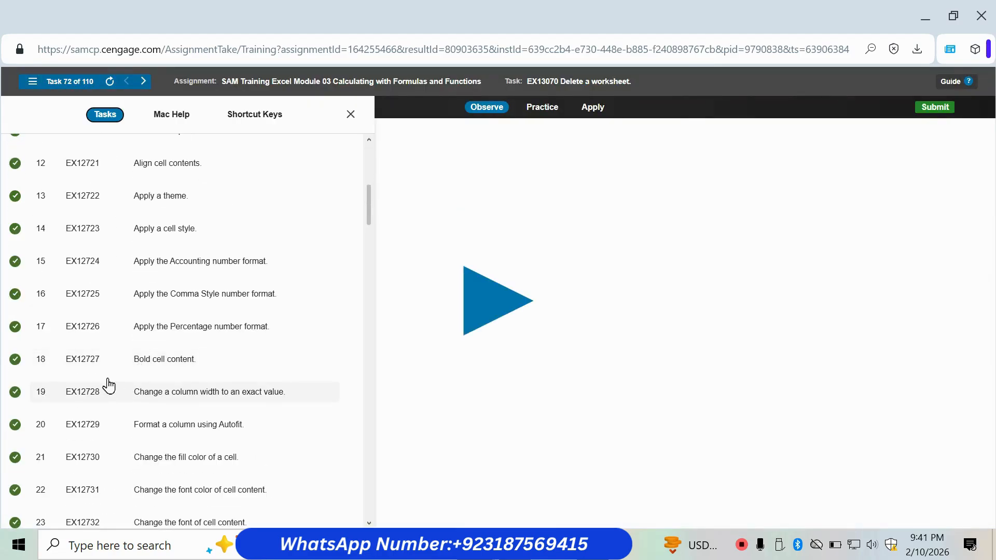
click(131, 327)
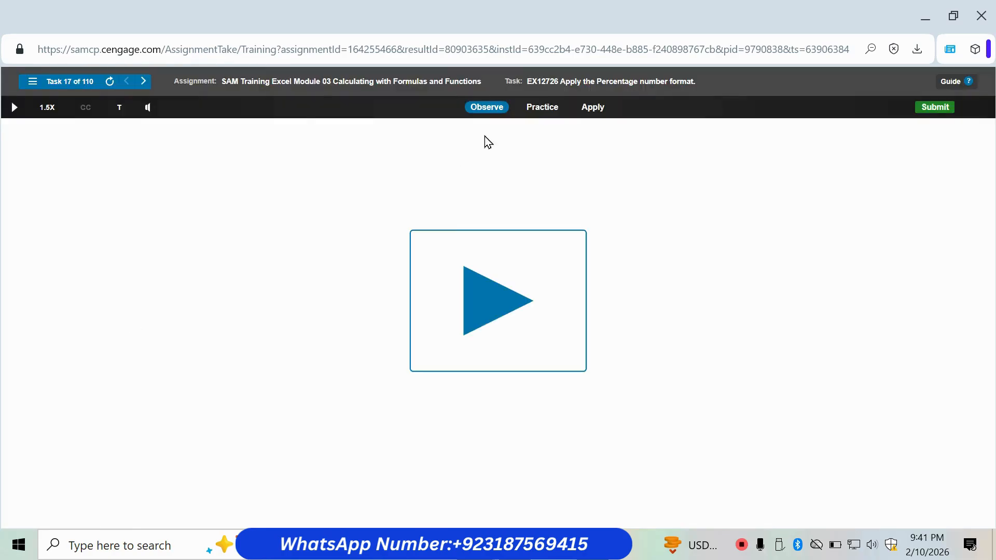
click(597, 108)
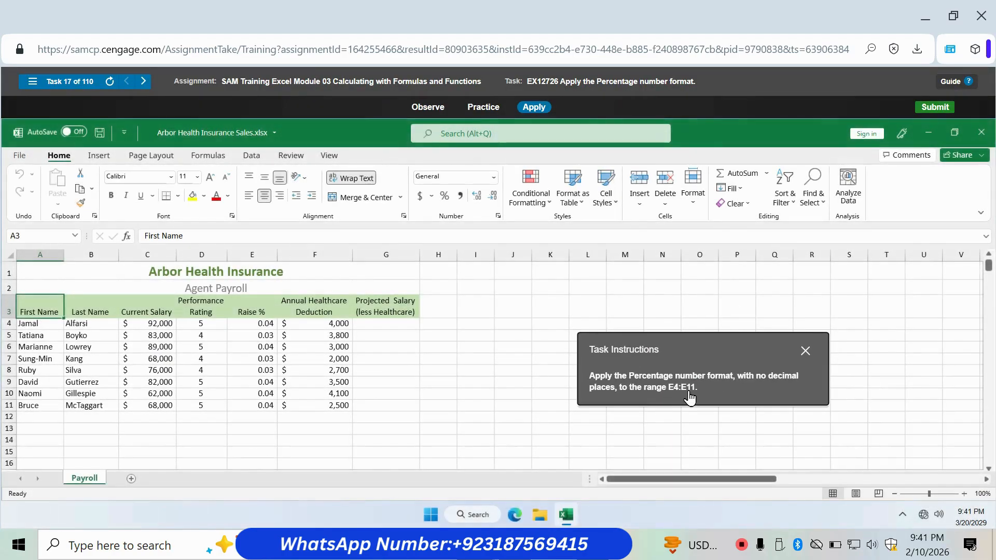
drag(254, 324, 258, 404)
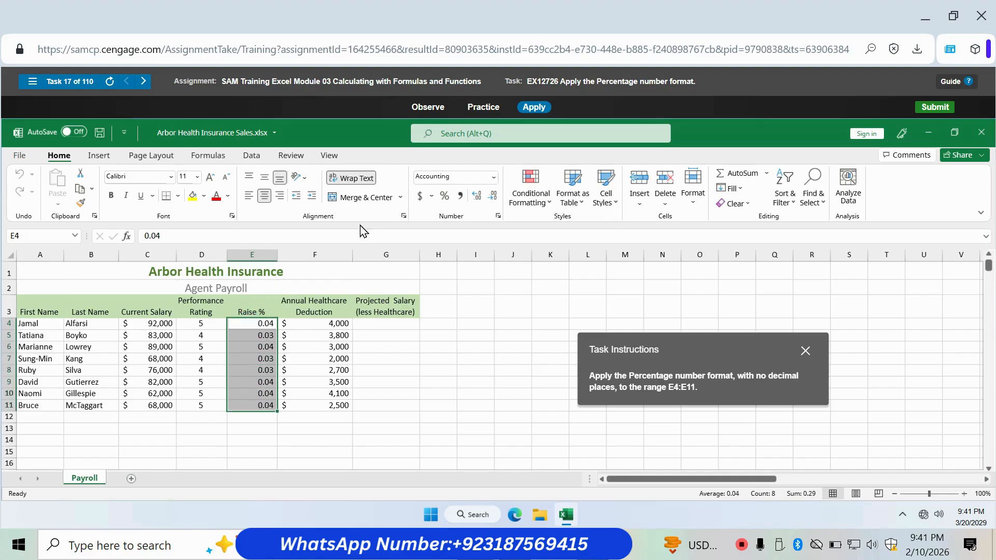
click(445, 197)
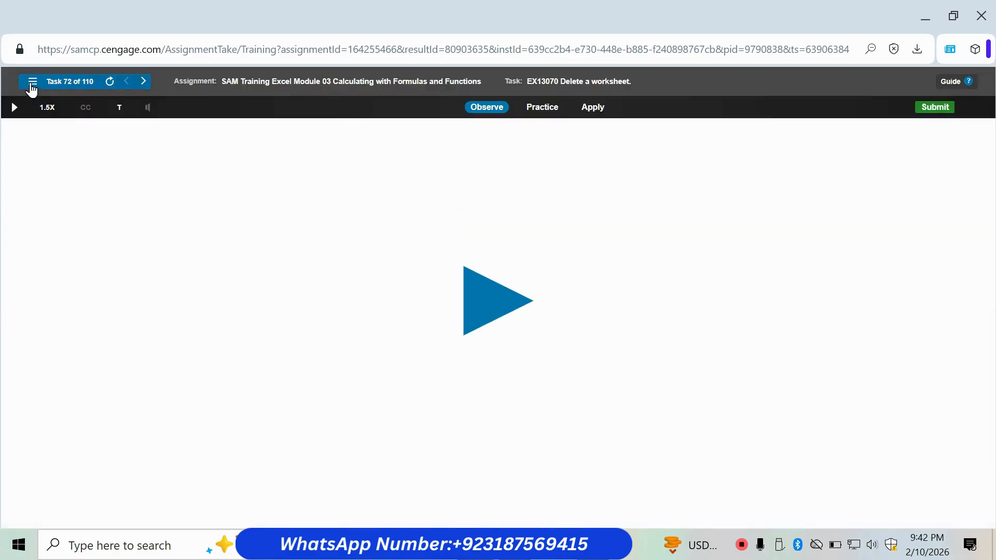
- Open training task 18 in Apply mode and bold the text in cell A2
click(32, 81)
scroll(134, 411, down, 3)
scroll(134, 411, down, 3)
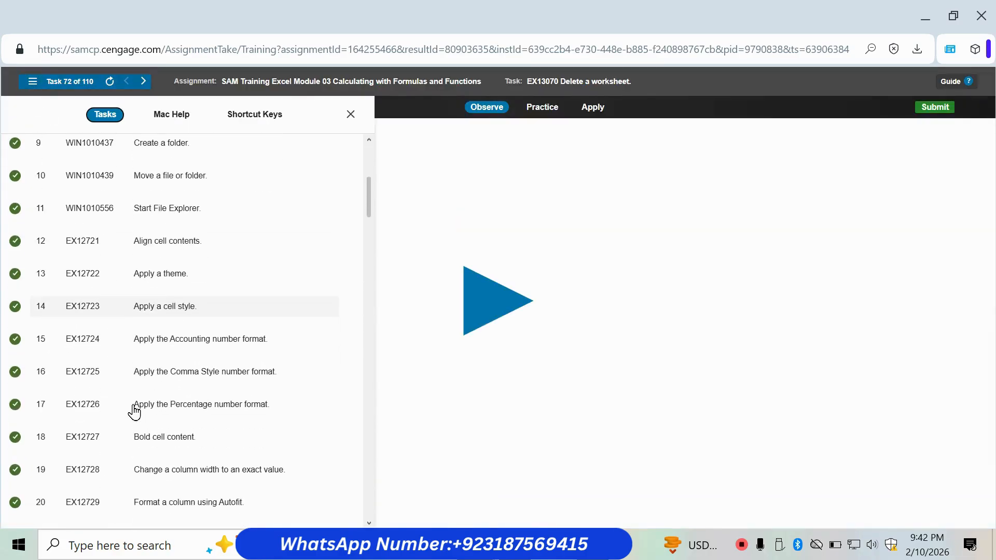
click(147, 439)
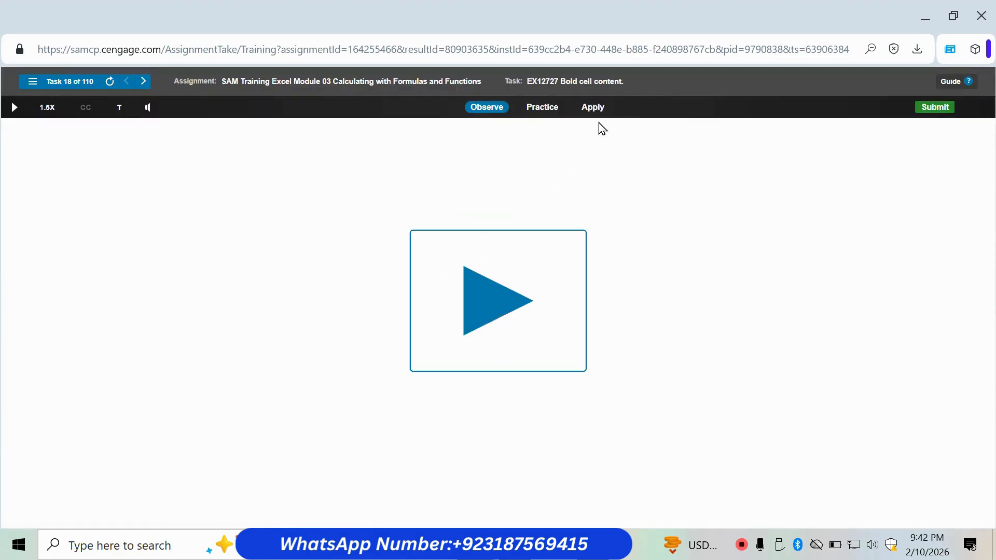
click(593, 108)
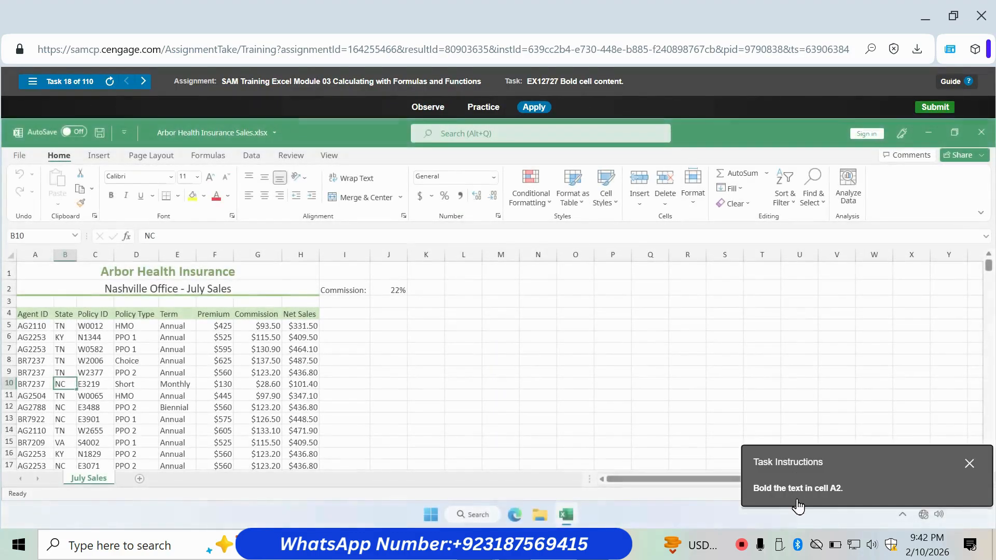
drag(798, 507, 725, 442)
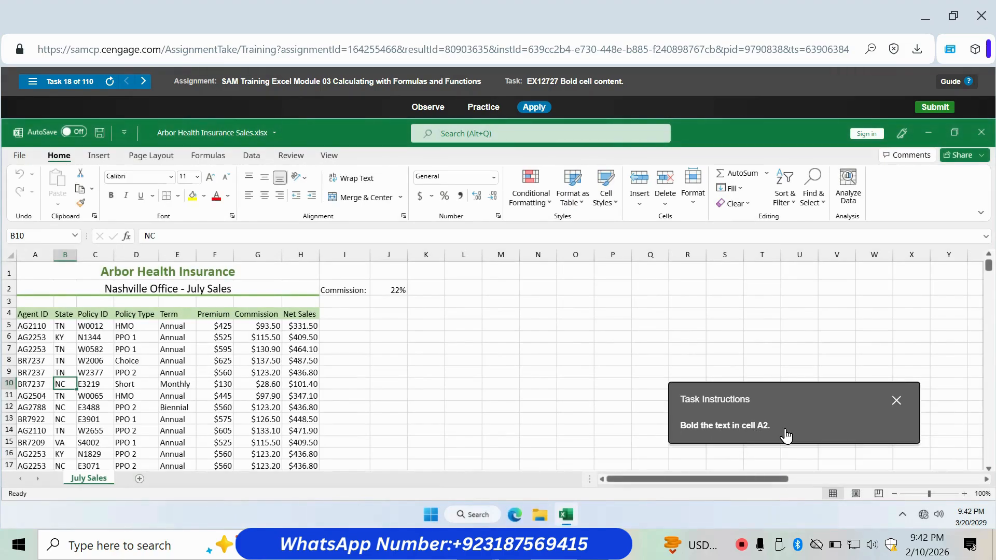
click(31, 288)
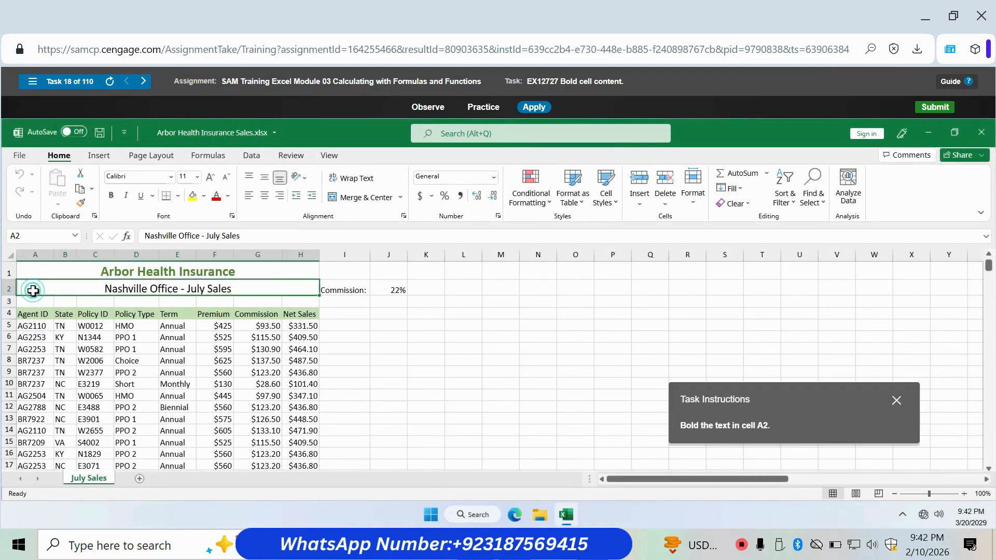
click(110, 196)
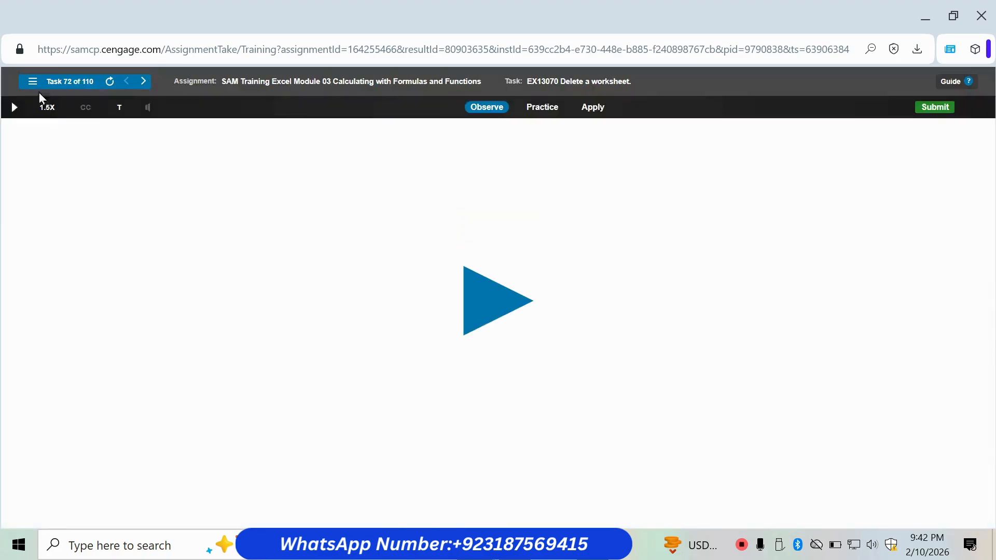
- Open training task 19 in Apply mode and set the width of column C to exactly 15 characters
click(31, 83)
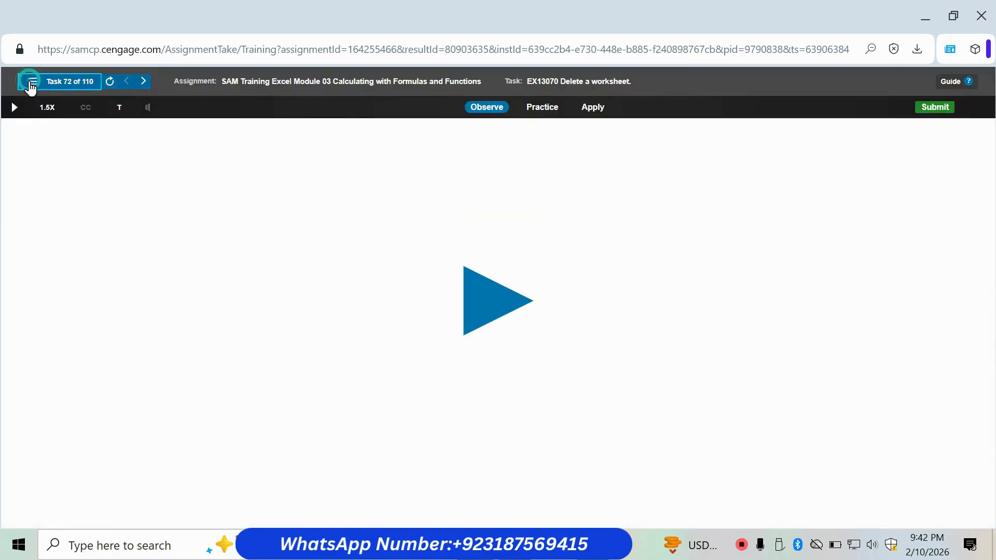
scroll(127, 353, down, 6)
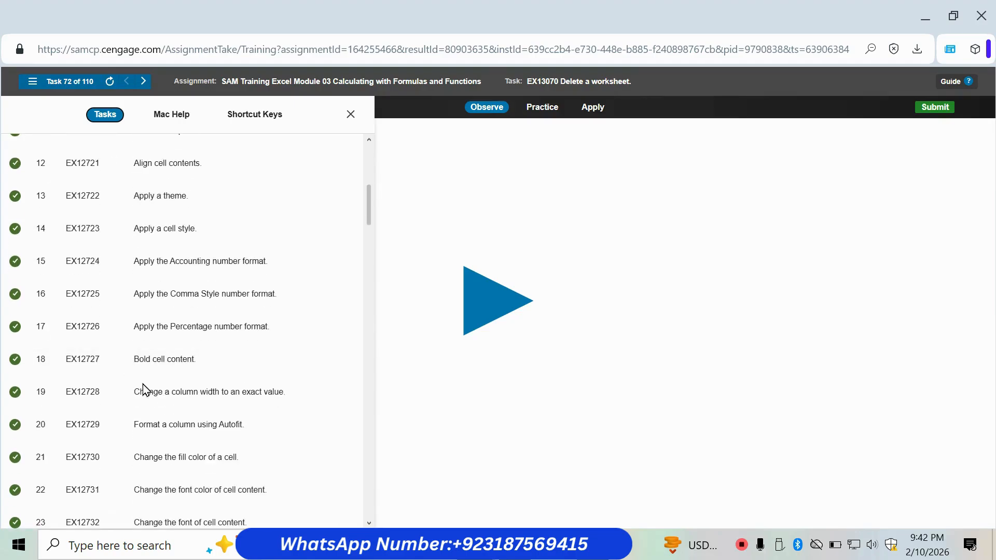
click(165, 405)
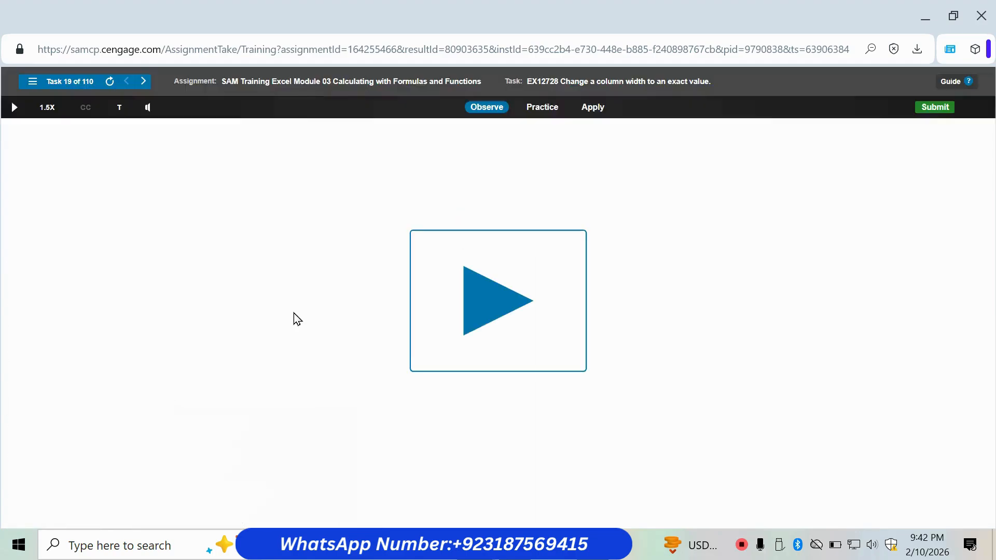
click(598, 112)
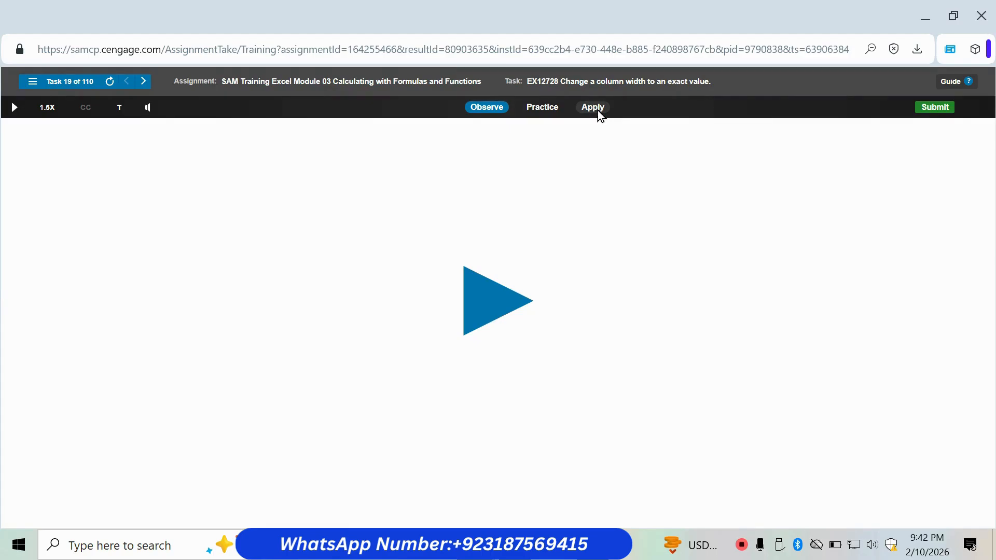
drag(808, 487, 659, 393)
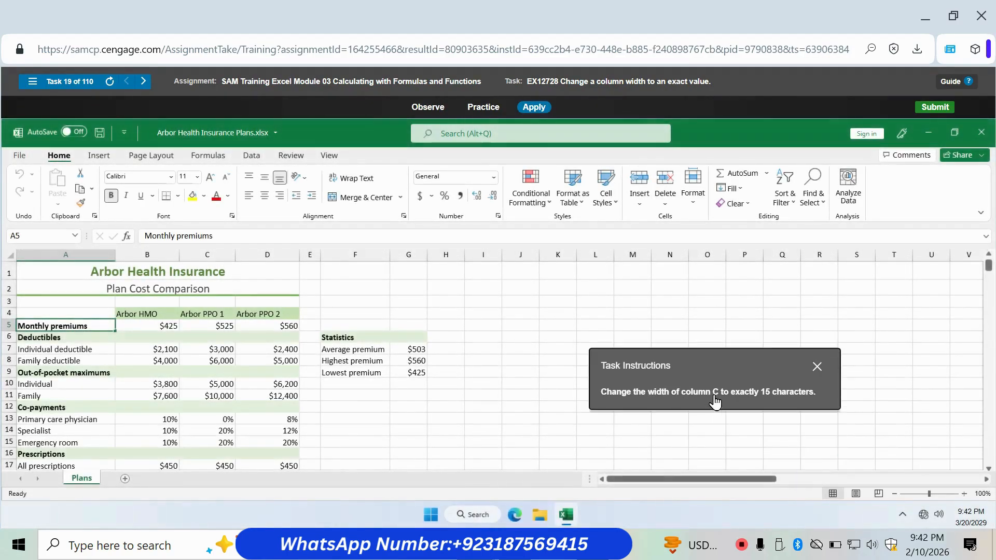
right_click(208, 255)
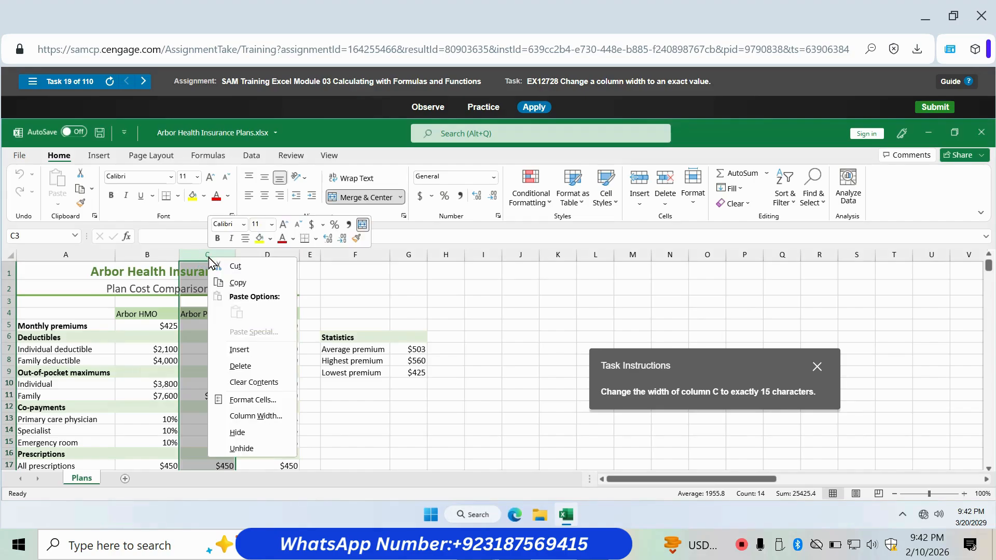
click(265, 415)
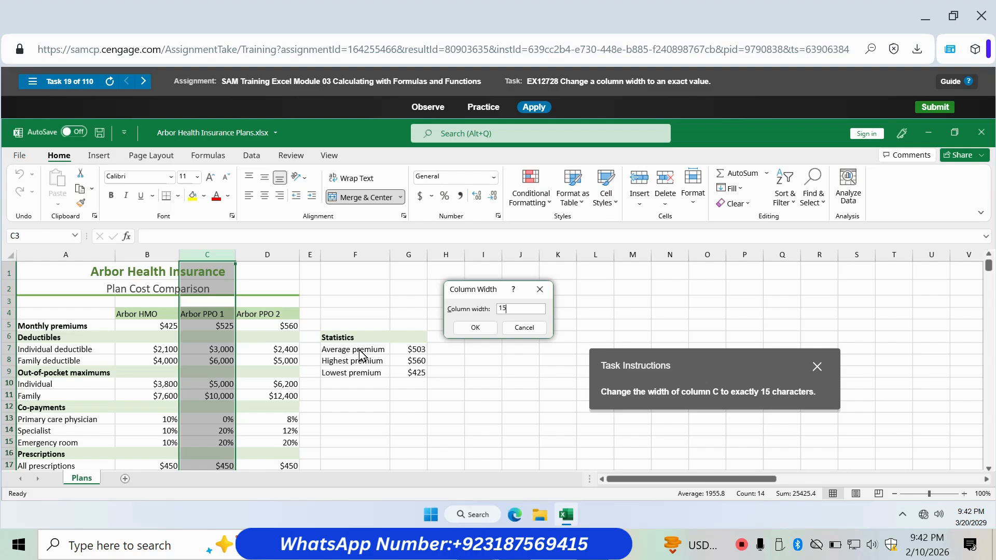
click(474, 331)
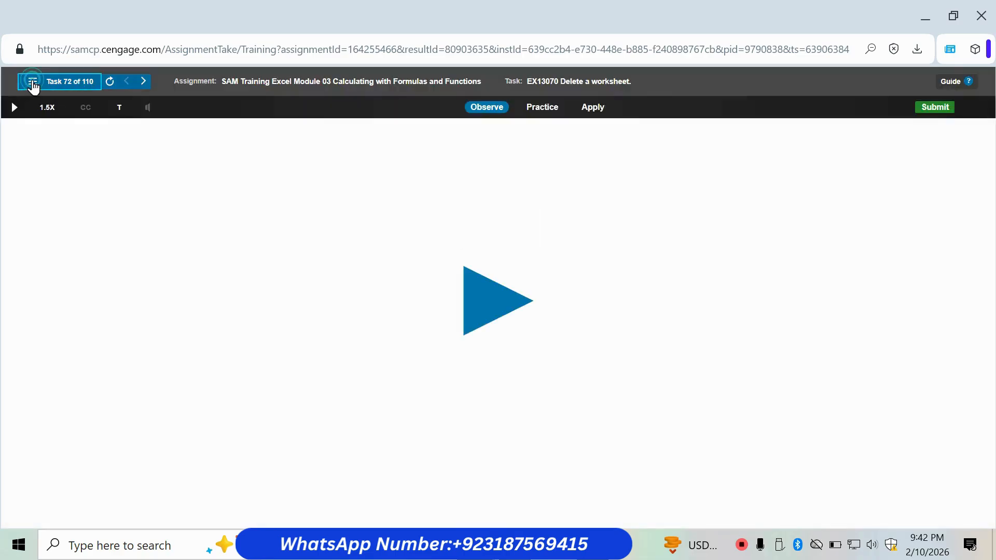
- Open training task 20 in Apply mode and AutoFit the width of column D to its contents
click(32, 82)
scroll(173, 347, down, 5)
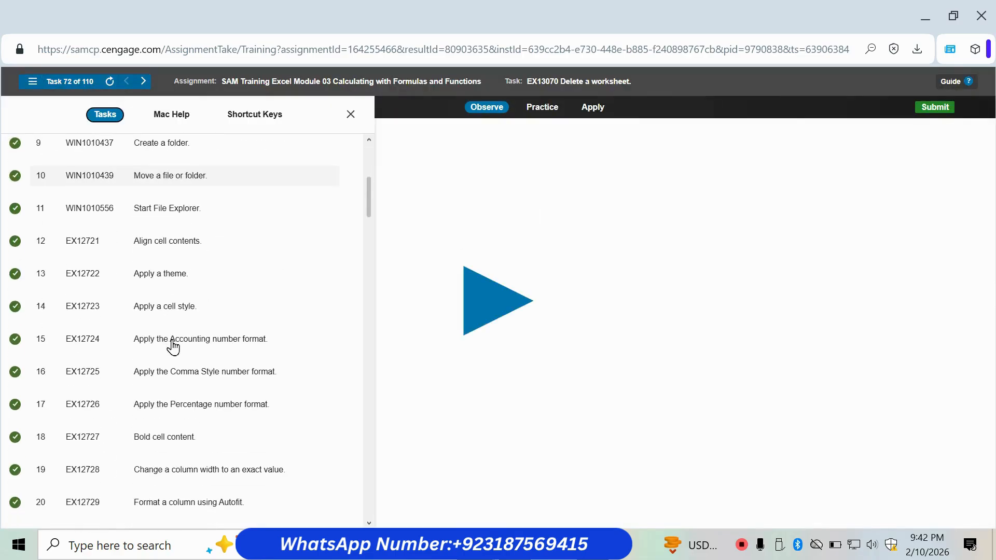
scroll(177, 363, down, 3)
click(174, 430)
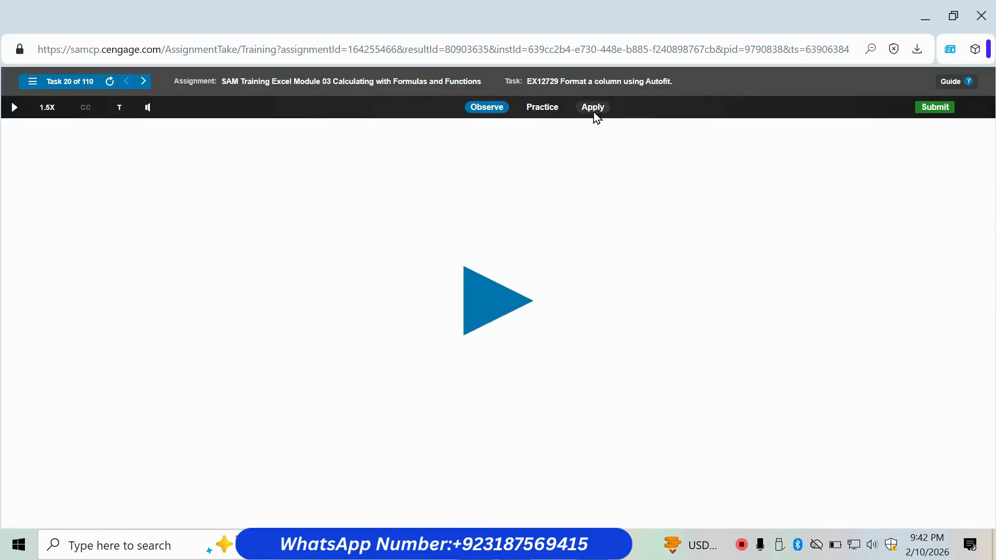
click(593, 108)
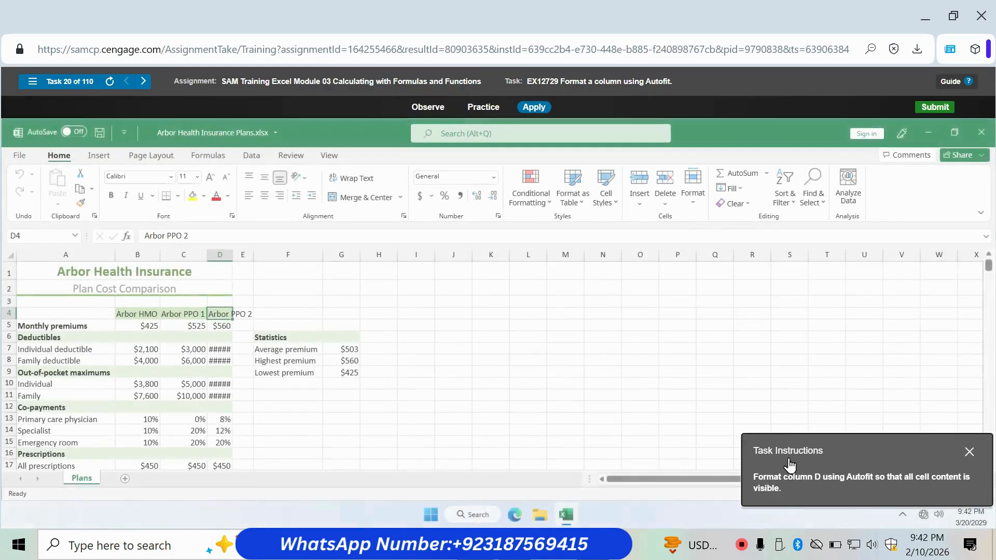
click(232, 259)
double_click(232, 260)
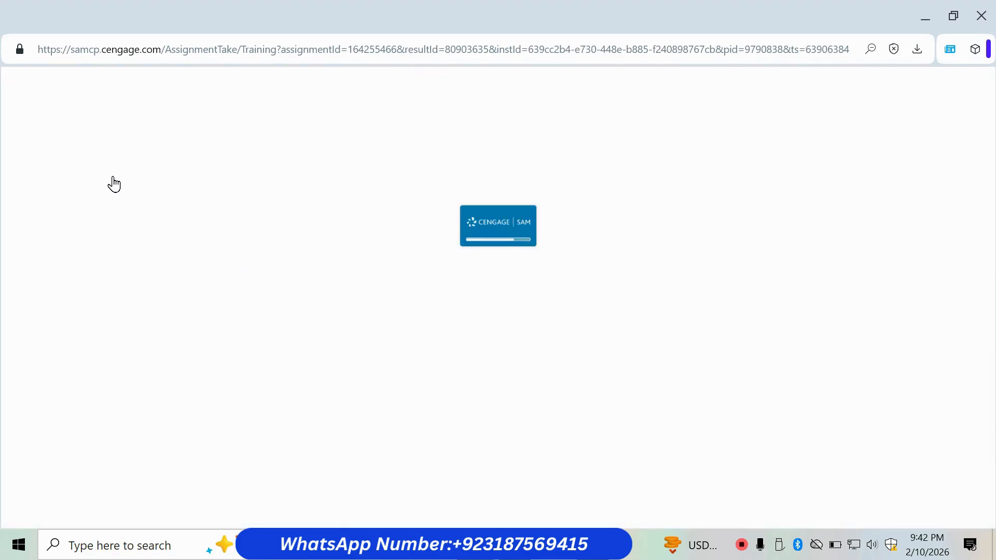
- Open training task 21 in Apply mode and fill cell A1 with the theme color Green, Accent 6, Lighter 60%
click(32, 83)
scroll(73, 275, down, 10)
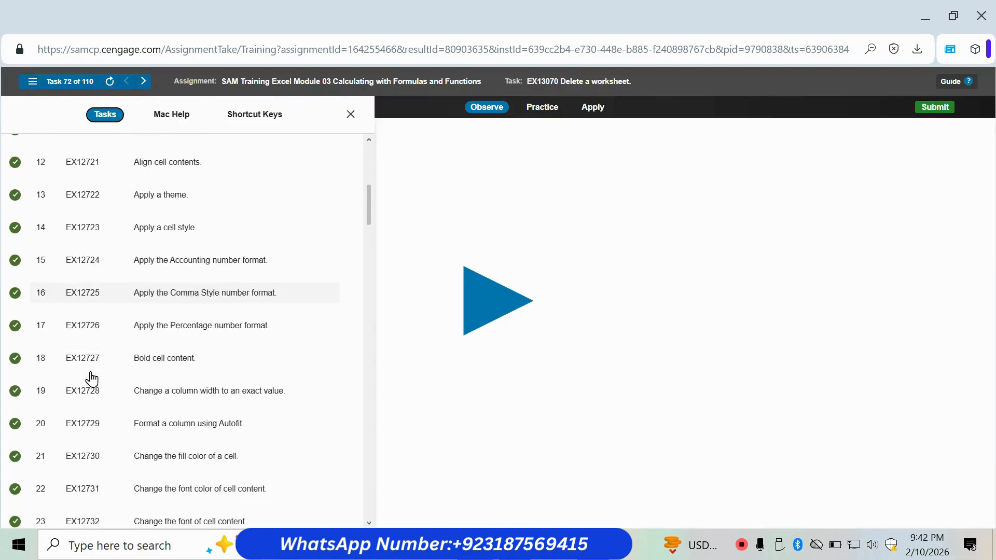
click(166, 311)
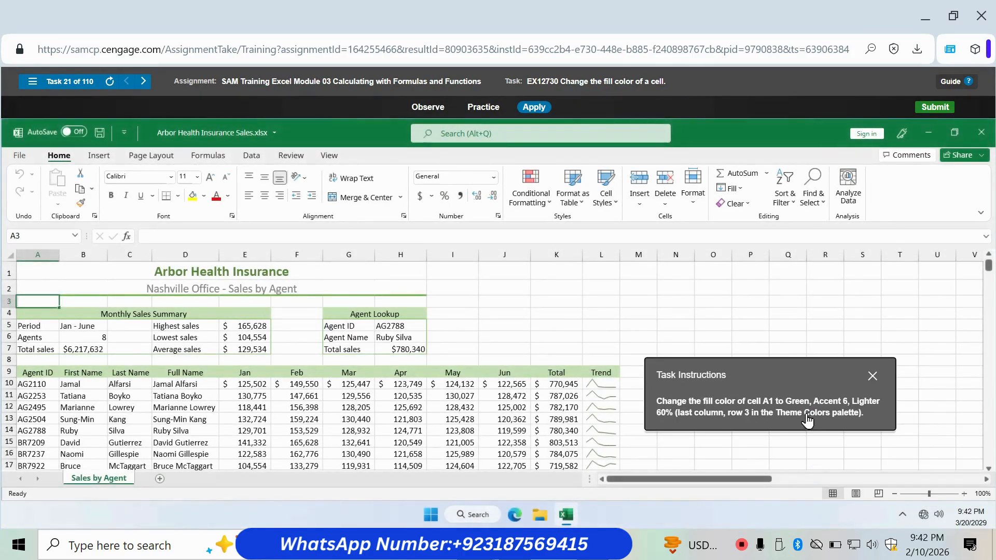
click(40, 275)
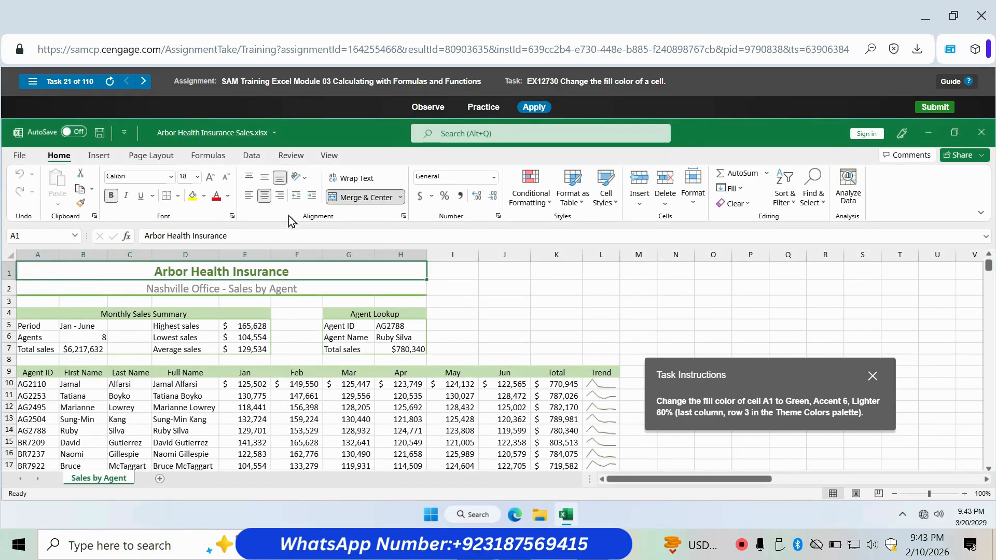
click(203, 197)
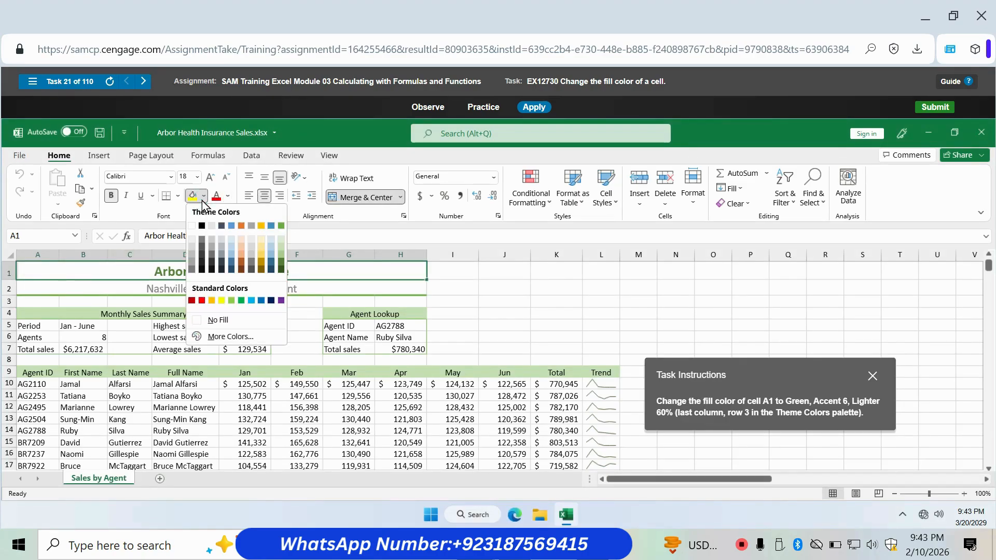
click(282, 248)
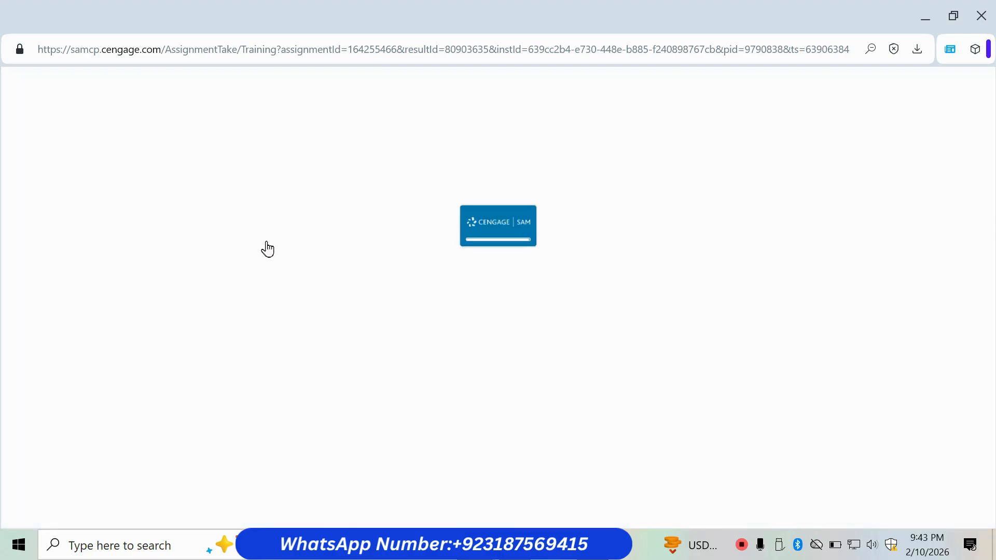
- Open training task 22 in Apply mode and change the font color of cell D9 to the standard color Blue
click(29, 85)
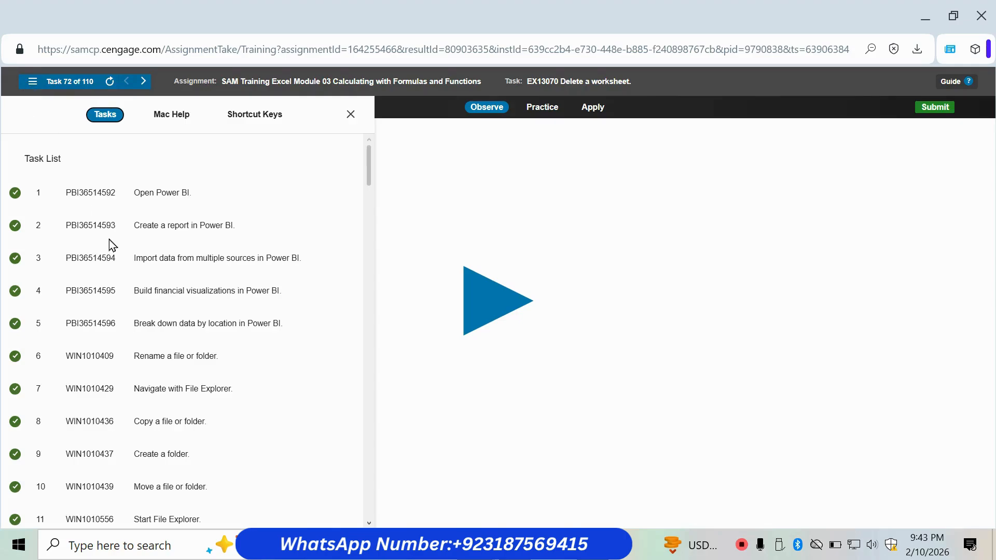
scroll(141, 321, down, 10)
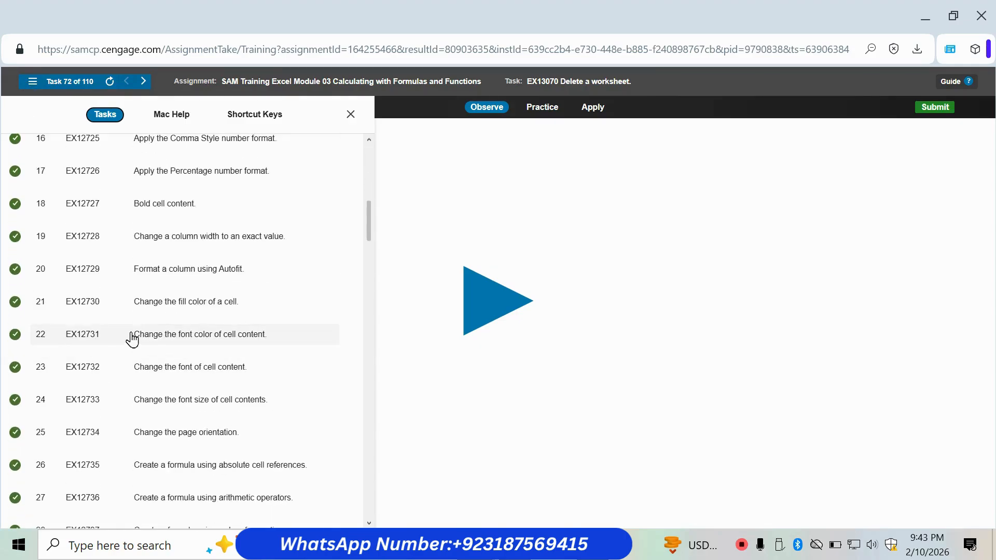
click(135, 338)
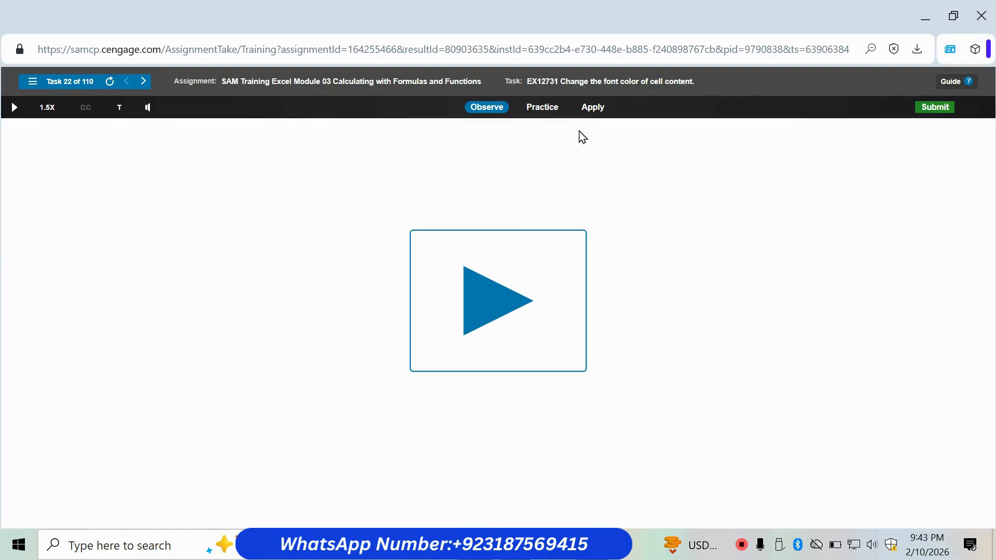
click(594, 108)
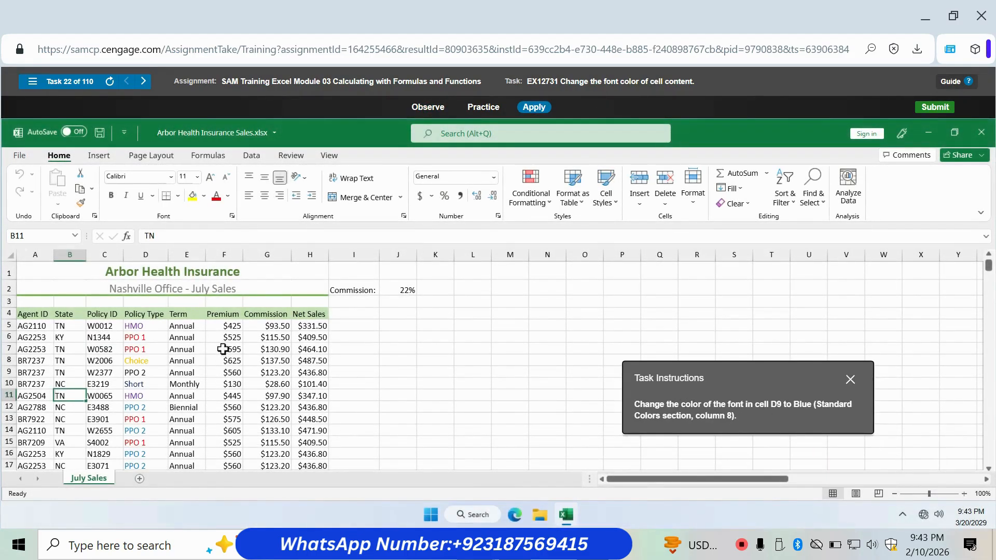
click(147, 375)
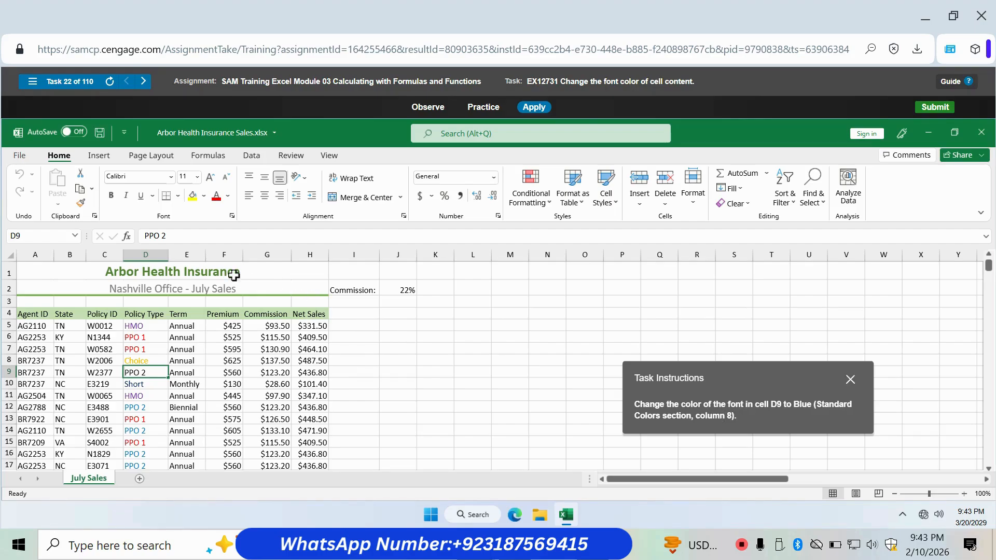
click(229, 196)
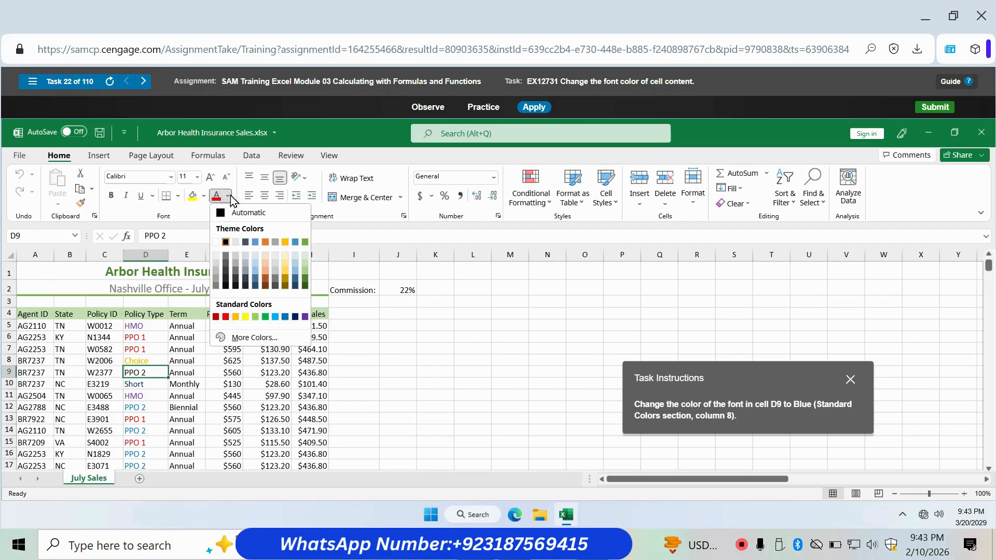
click(285, 317)
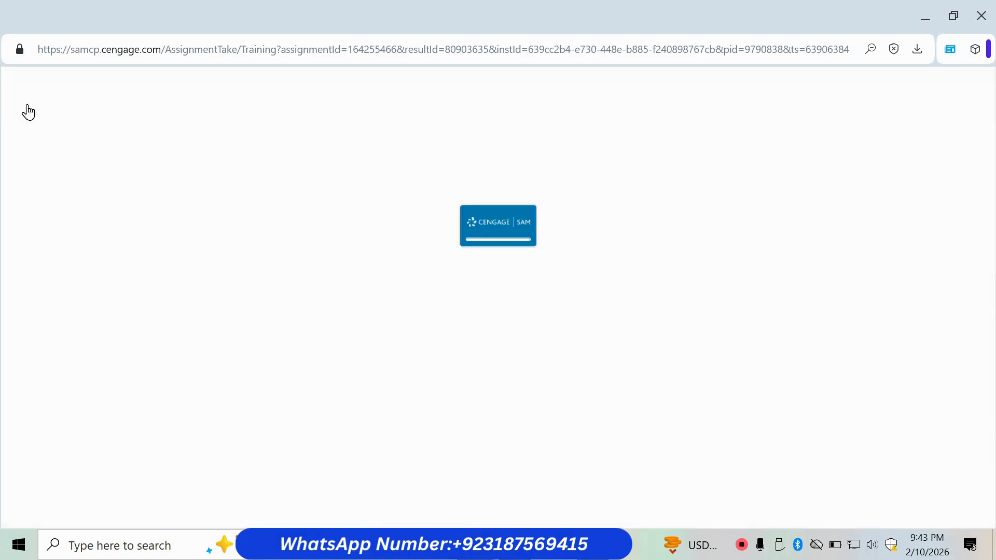
- Open training task 23 in Apply mode and change the font of cell A2 to Cambria
click(29, 82)
scroll(135, 404, down, 3)
scroll(140, 416, down, 5)
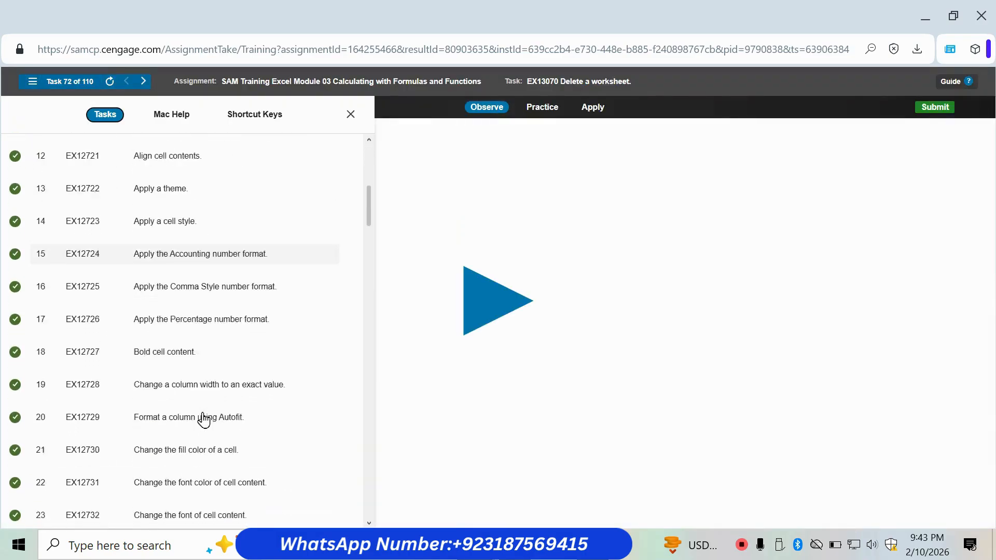
click(166, 383)
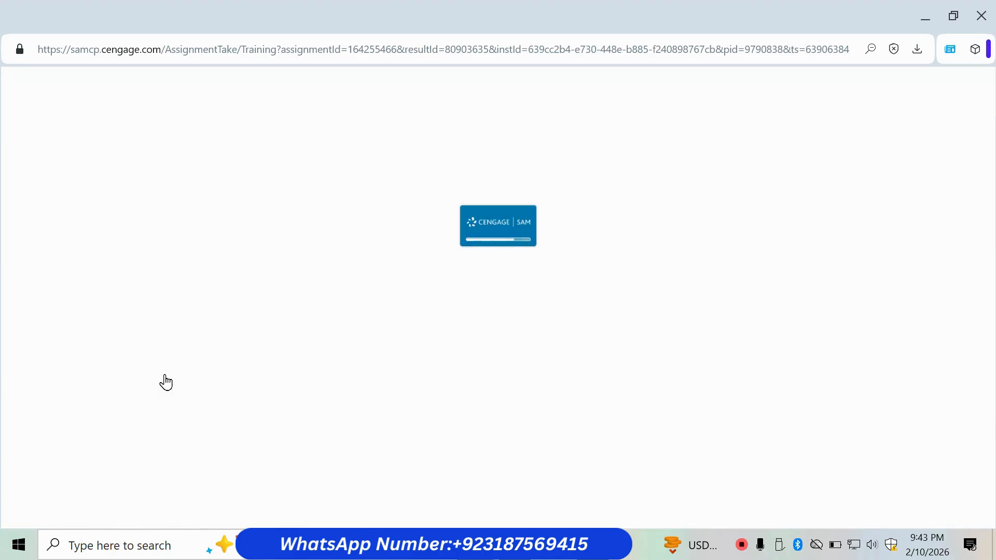
click(601, 111)
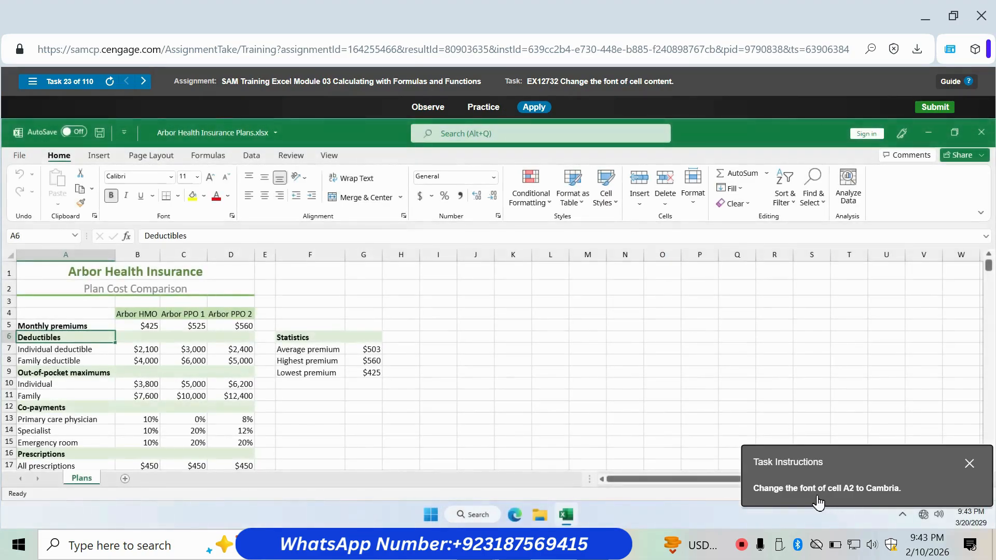
click(50, 293)
click(151, 177)
key(BackSpace)
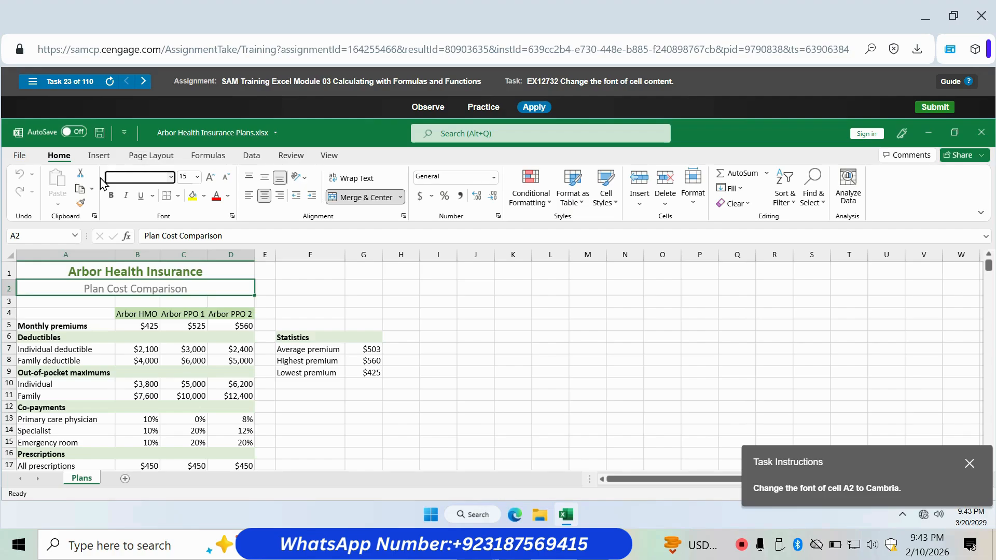
text(Cambria)
key(Return)
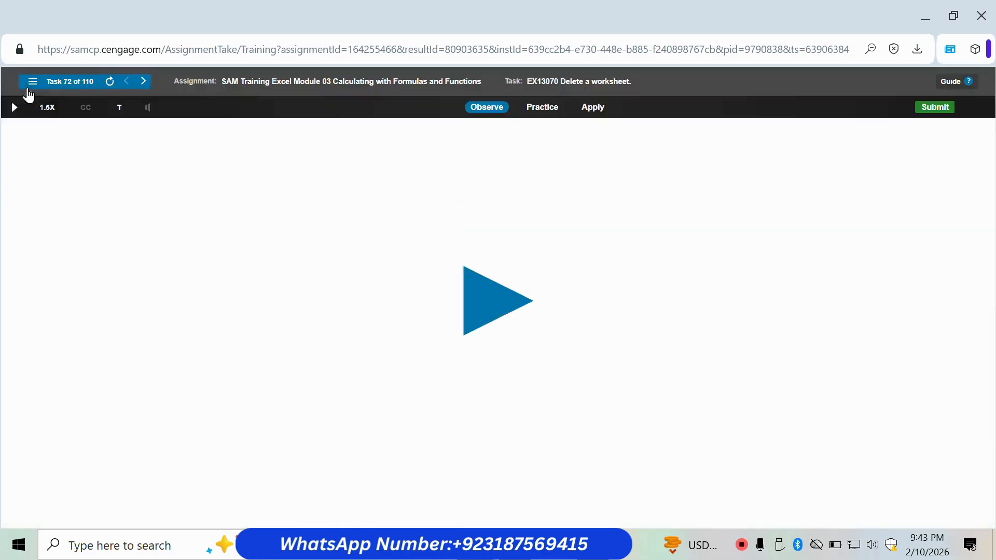
- Open training task 24 in Apply mode and set the font size of cell A2 to 11 points
click(29, 84)
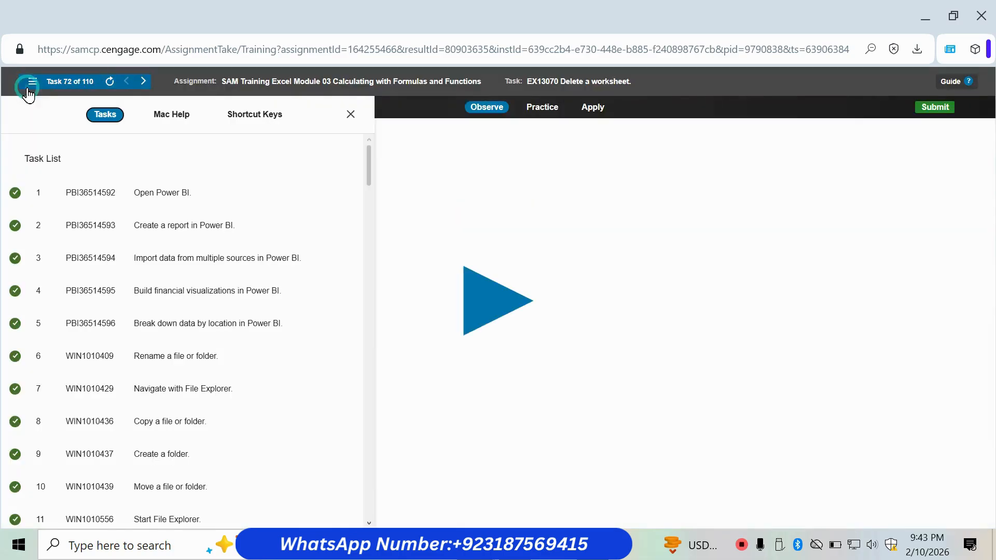
scroll(111, 395, down, 8)
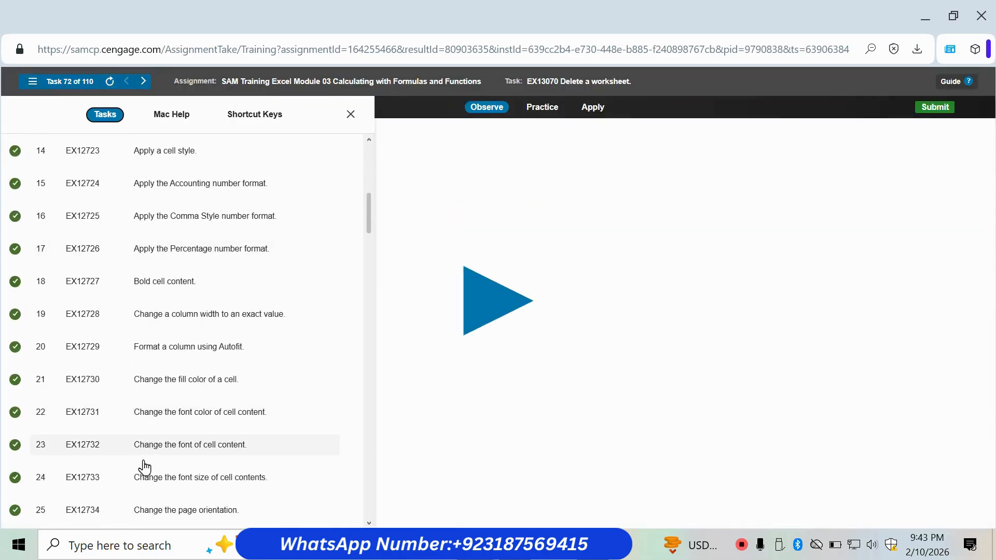
click(143, 480)
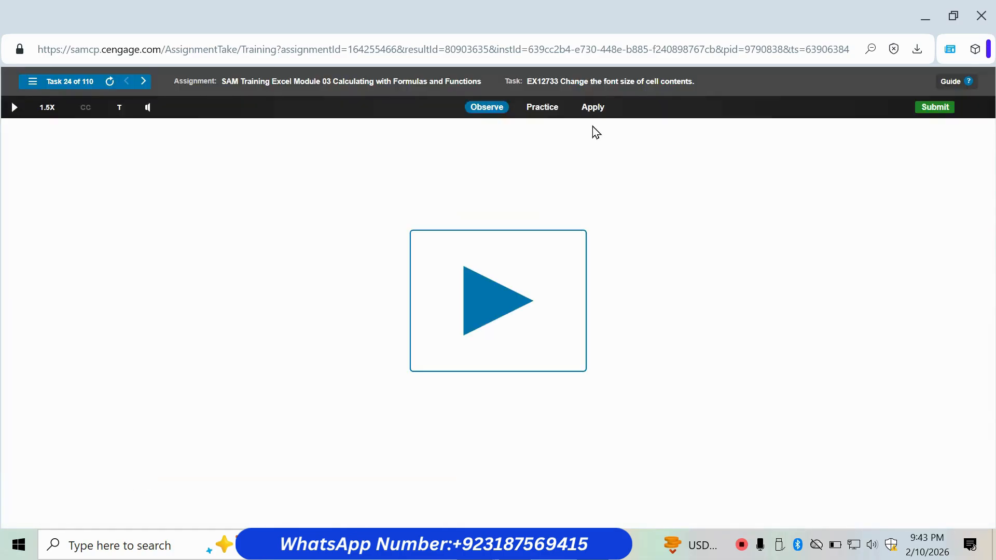
click(593, 107)
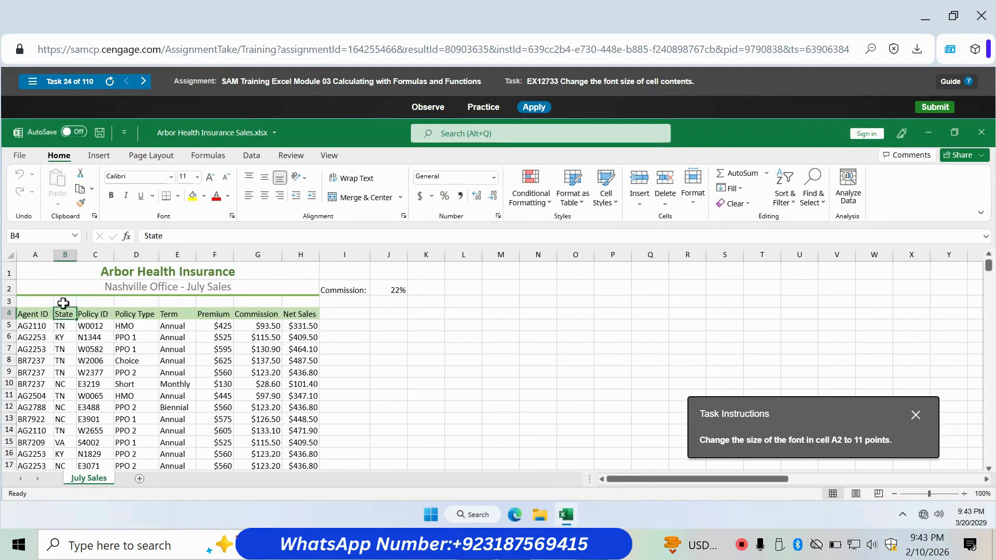
click(41, 292)
click(198, 177)
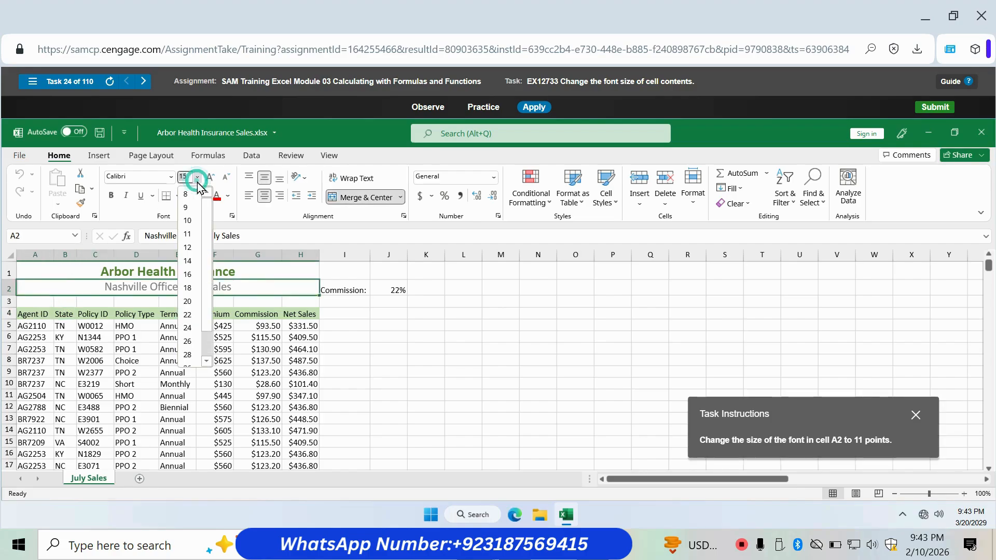
click(190, 236)
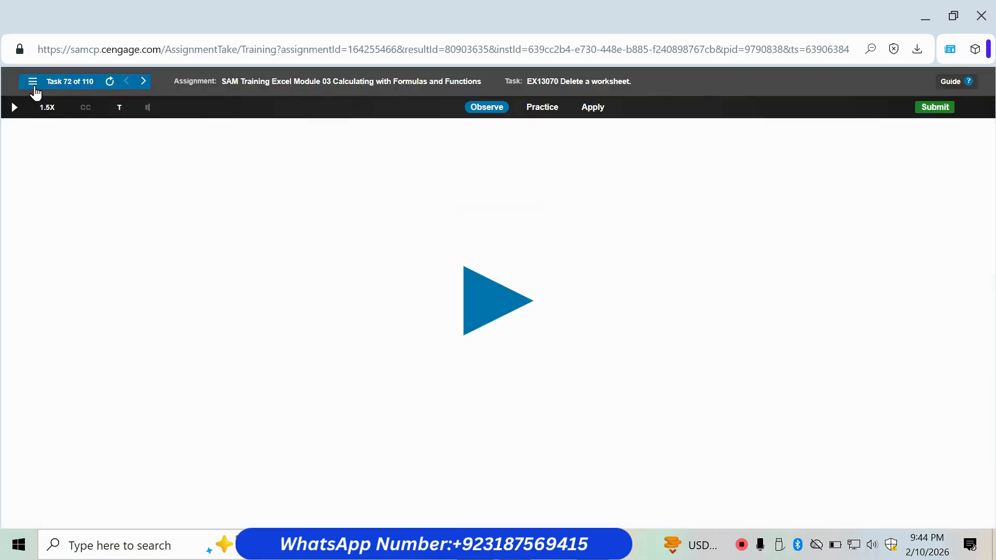
- Open training task 25 in Apply mode and change the worksheet's page orientation to Landscape
click(33, 83)
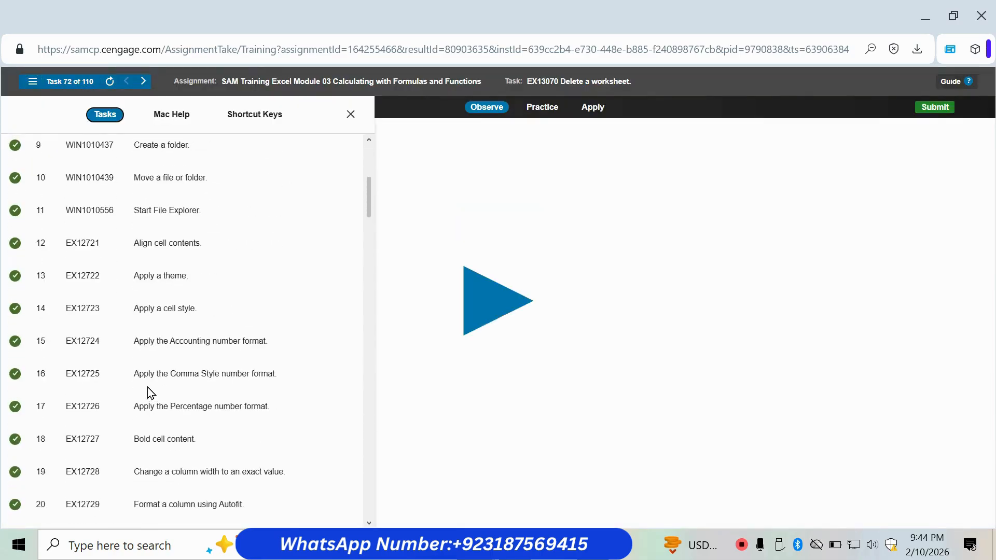
scroll(140, 400, down, 5)
click(119, 438)
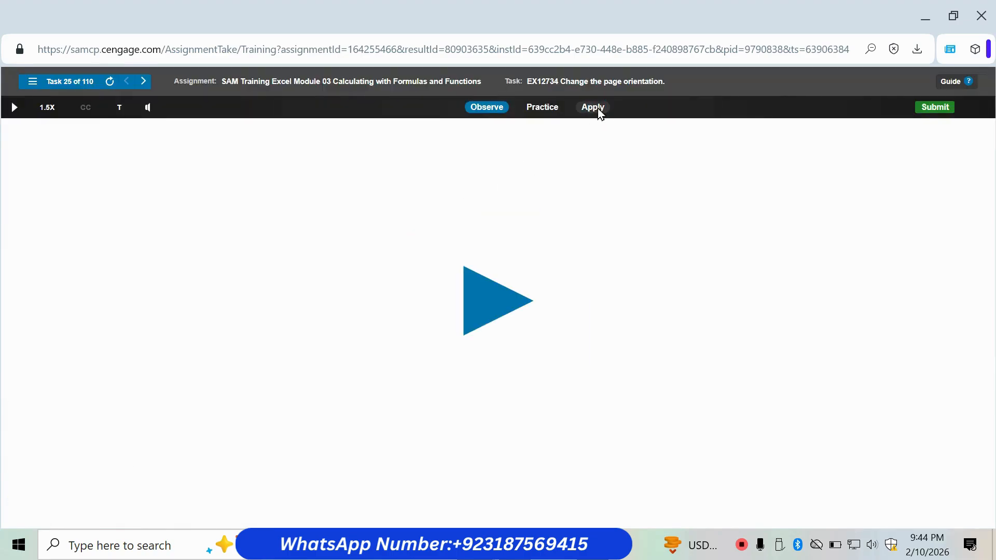
click(598, 108)
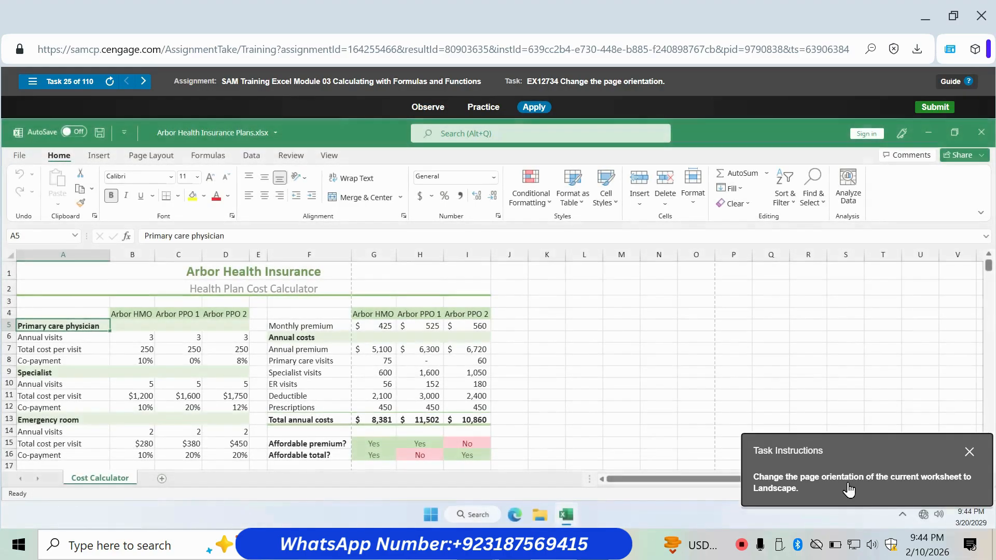
click(164, 158)
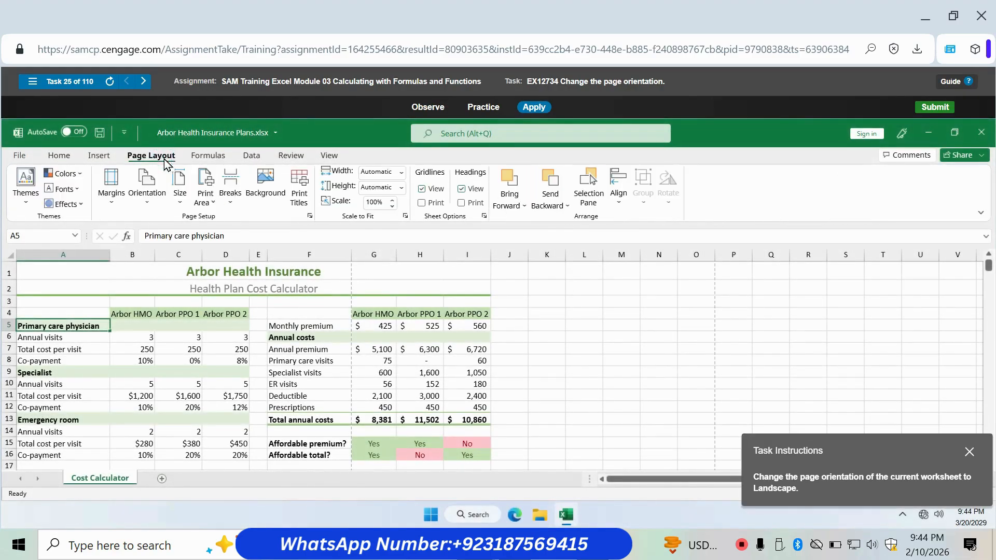
click(147, 188)
click(171, 255)
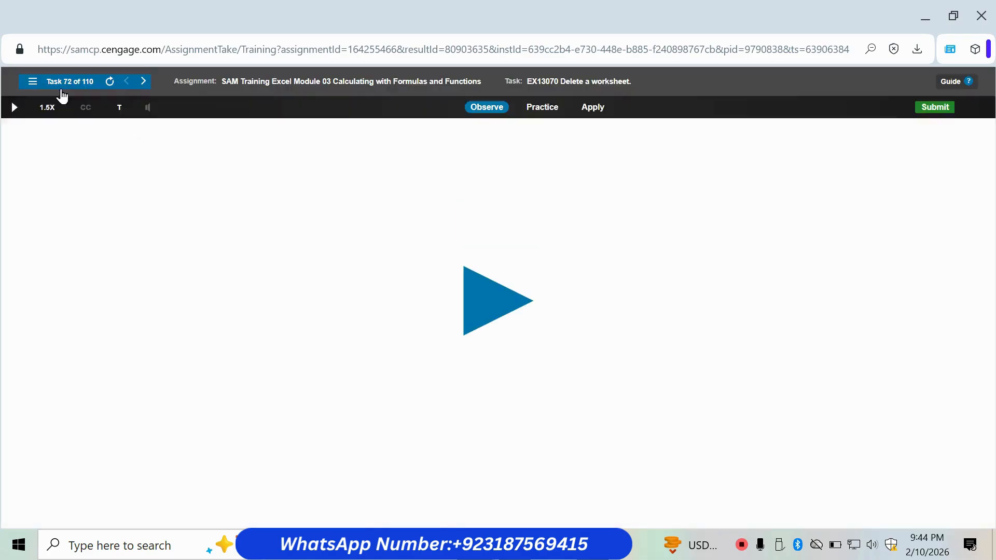
click(35, 82)
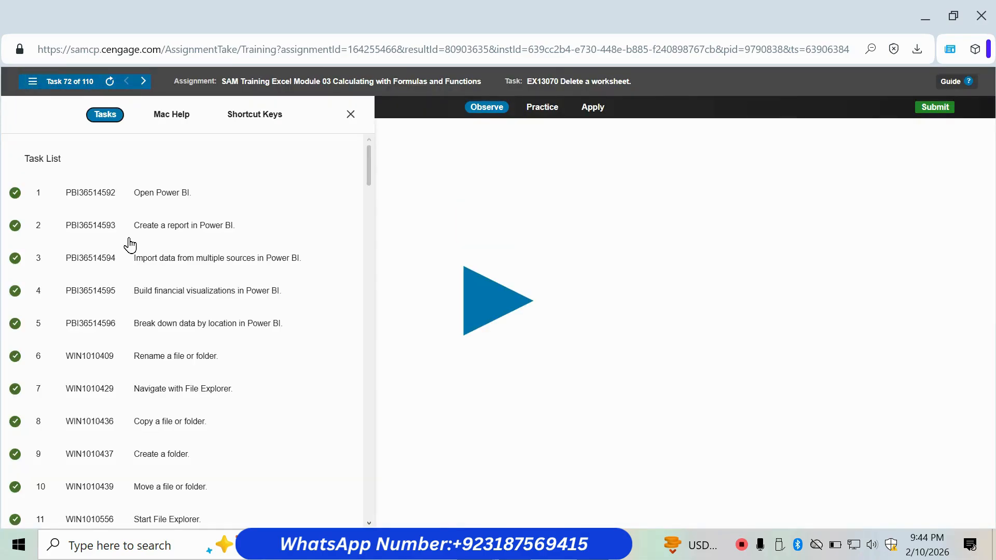
scroll(145, 289, down, 7)
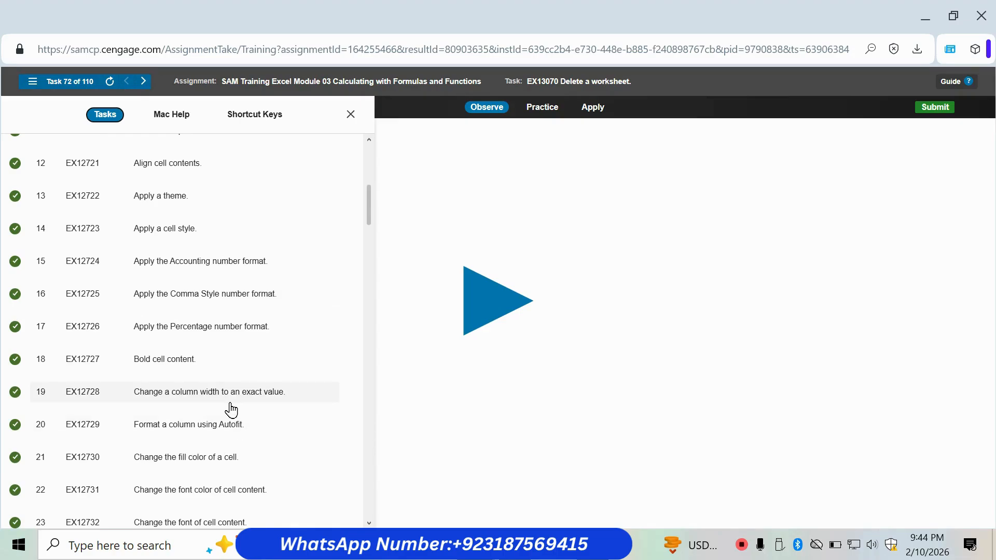
scroll(185, 403, down, 9)
scroll(189, 429, down, 11)
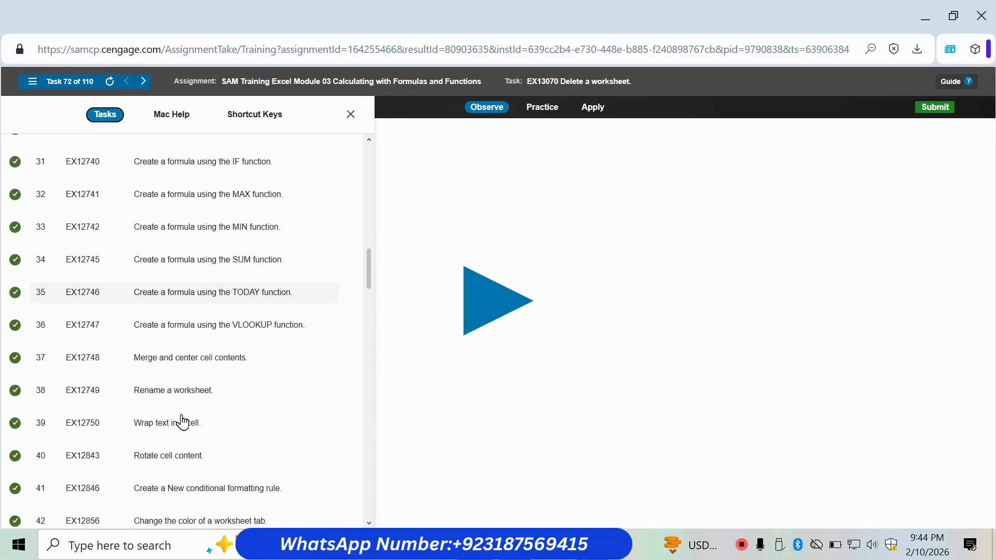
scroll(168, 373, down, 5)
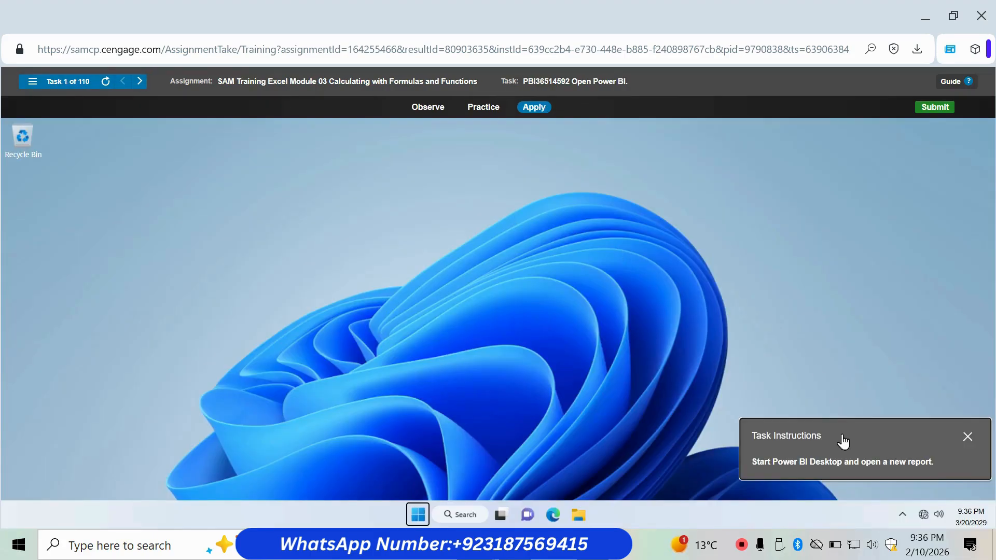
- Find and start Power BI Desktop in the simulated desktop of training task 1 and open a blank report
drag(843, 441, 552, 270)
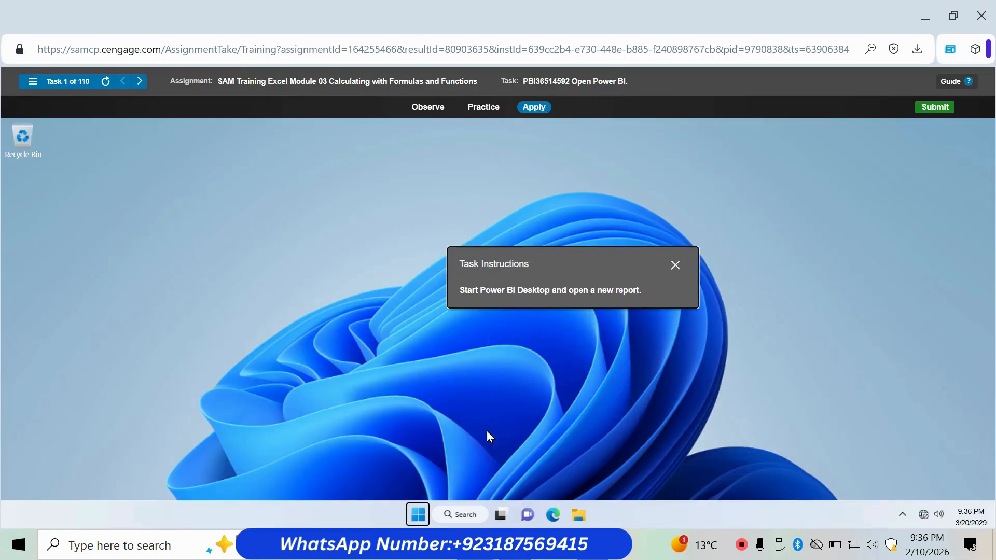
click(463, 516)
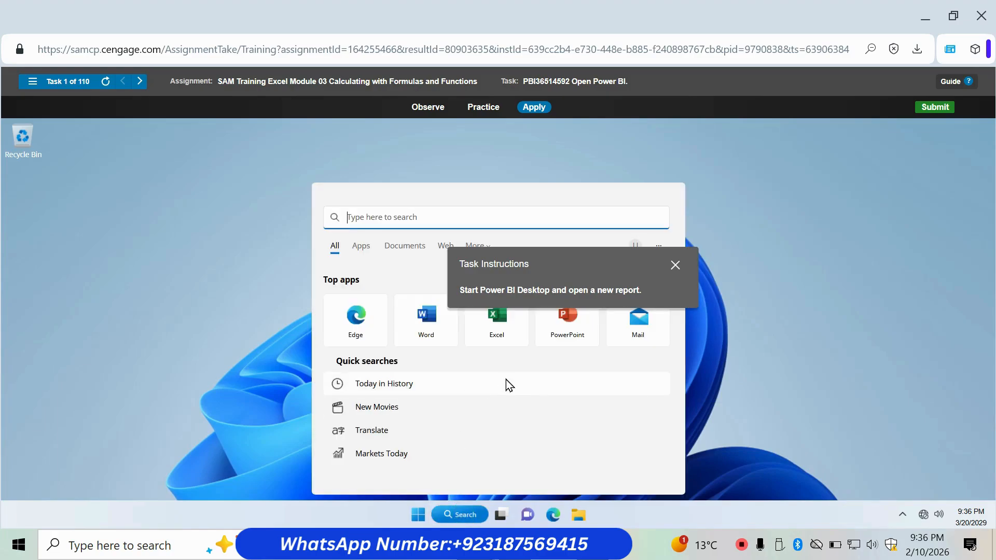
text(PO)
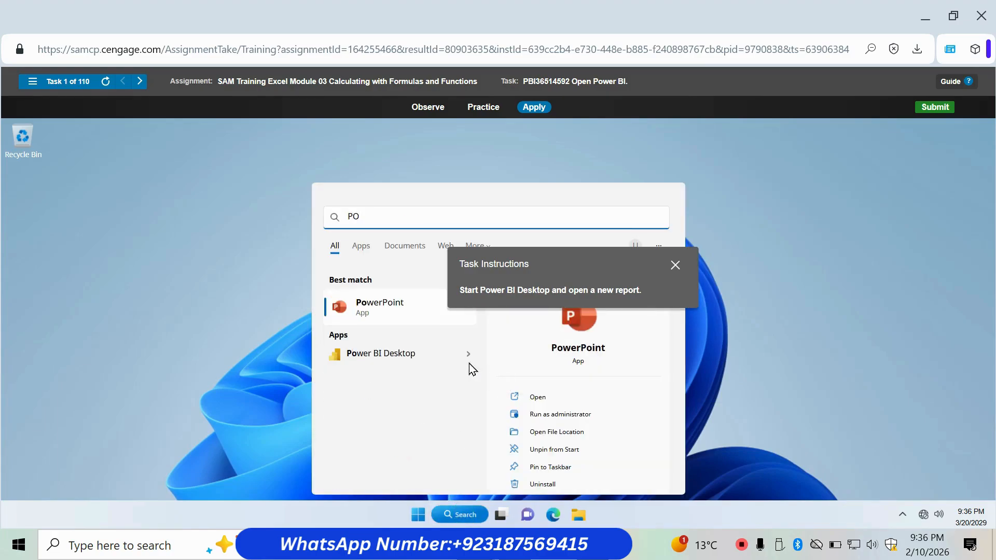
click(405, 354)
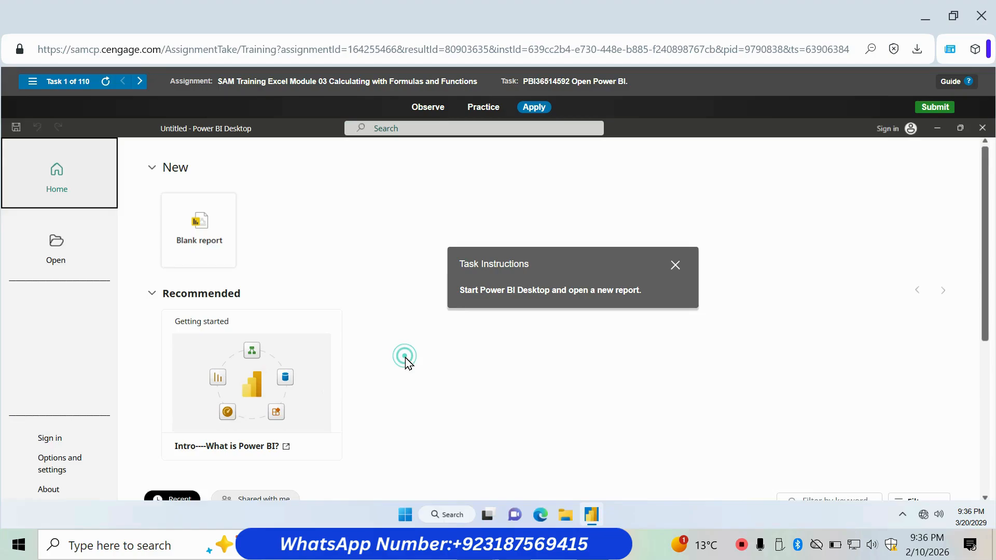
click(184, 239)
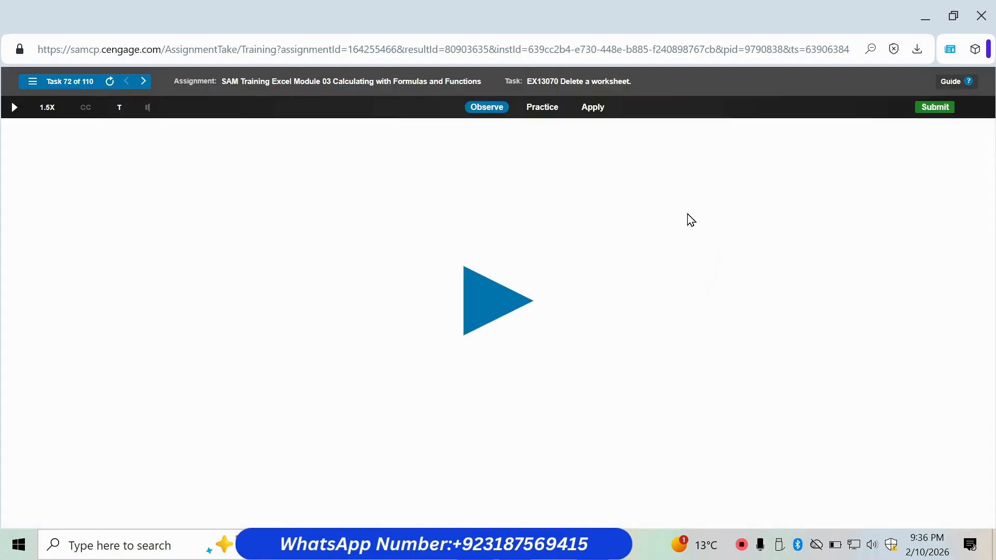
- Open training task 2 in Apply mode and load the Financials worksheet from Arbor Financials.xlsx into the report
click(33, 83)
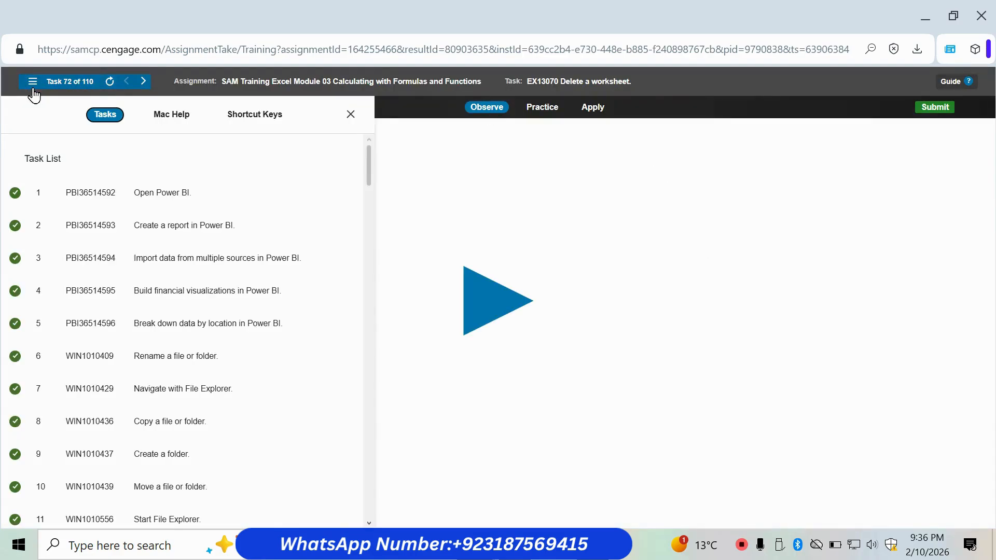
click(106, 243)
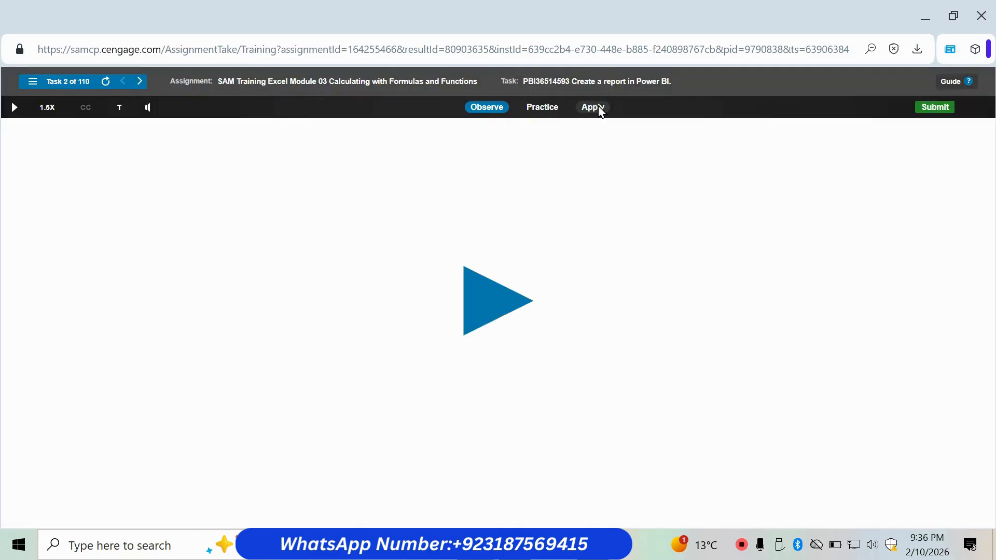
click(593, 107)
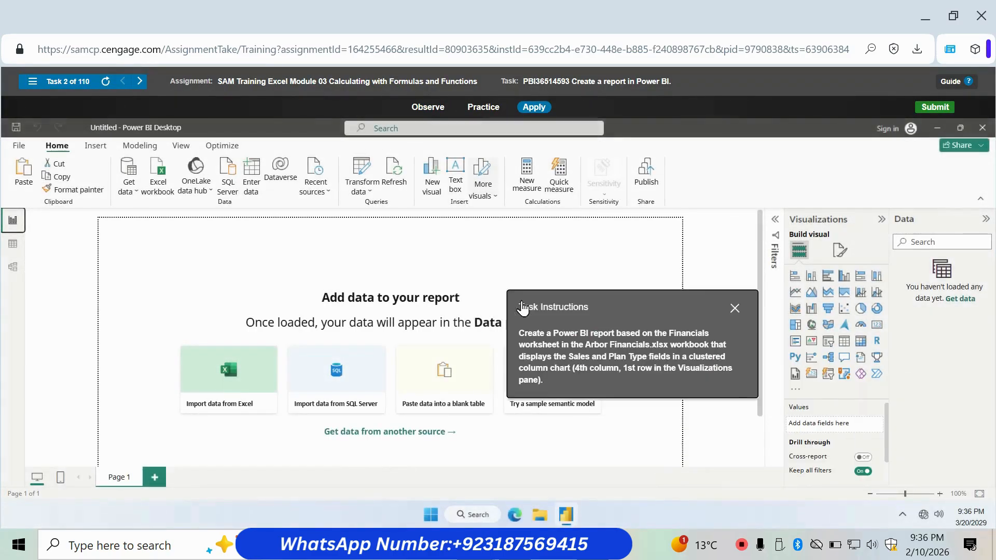
drag(585, 330, 665, 317)
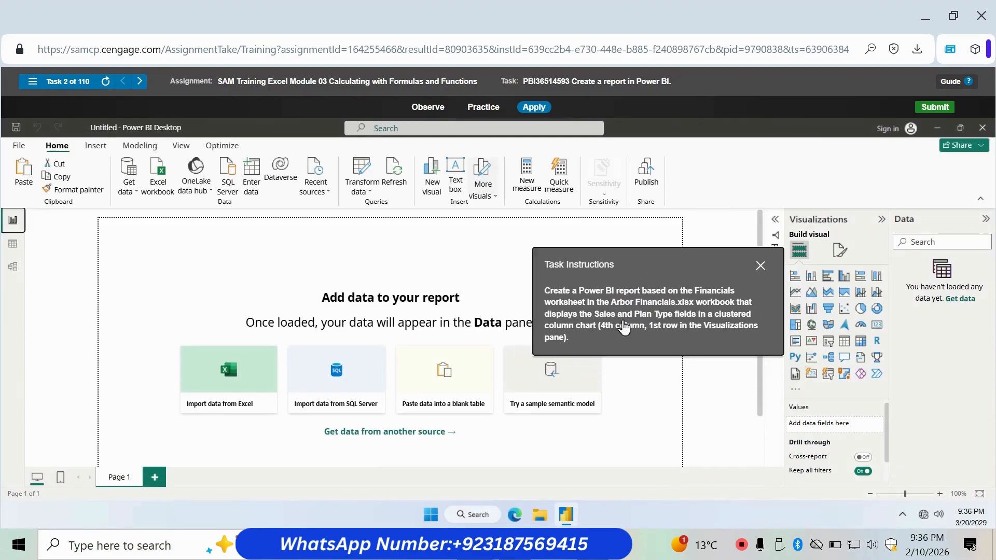
click(213, 382)
click(460, 288)
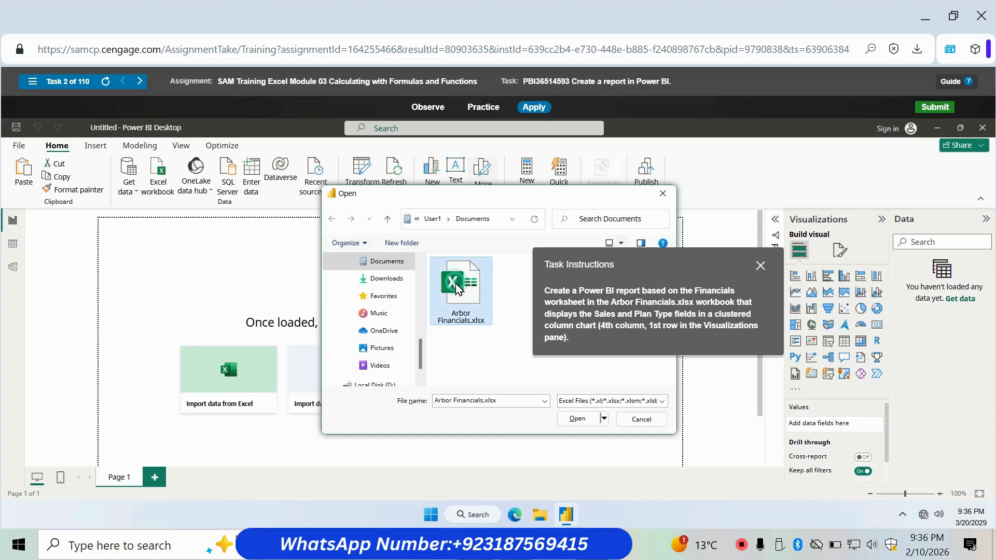
click(577, 418)
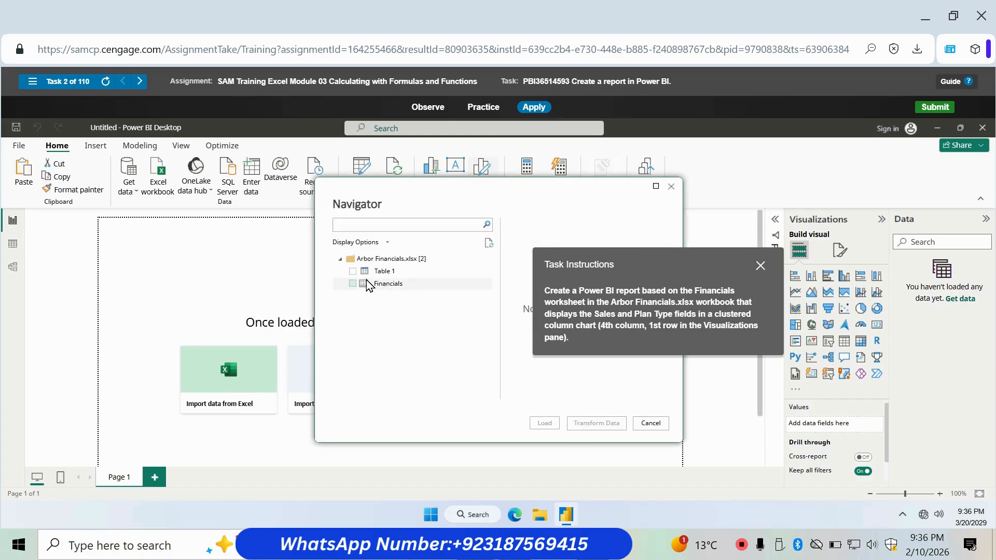
click(354, 285)
click(544, 425)
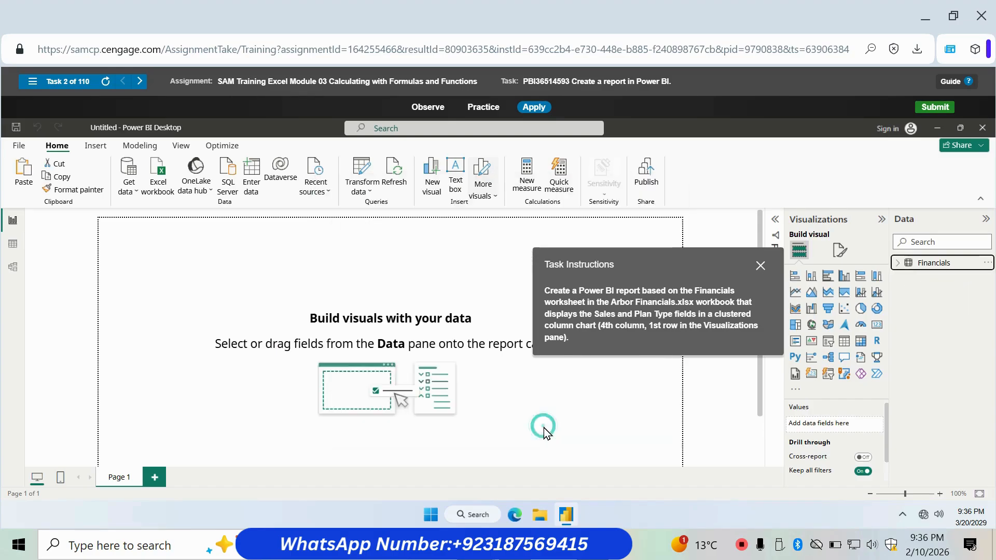
- Add the Sales and Plan Type fields of the Financials table to the report as a clustered column chart
drag(702, 320, 563, 227)
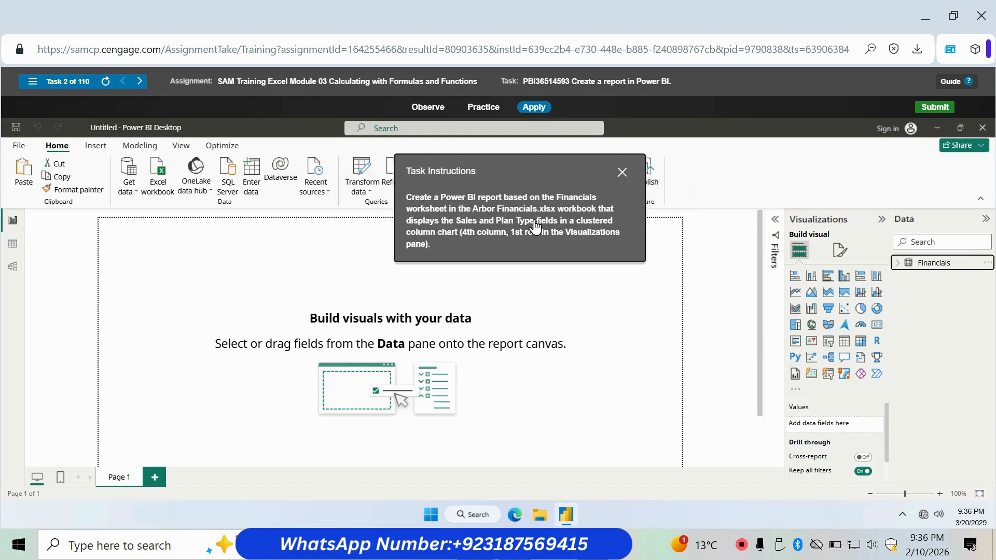
click(901, 265)
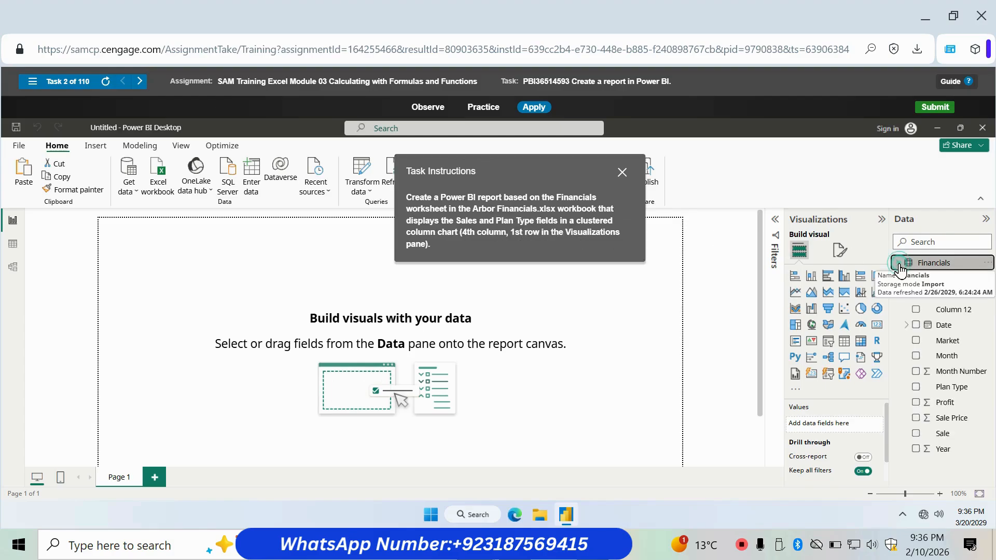
click(916, 279)
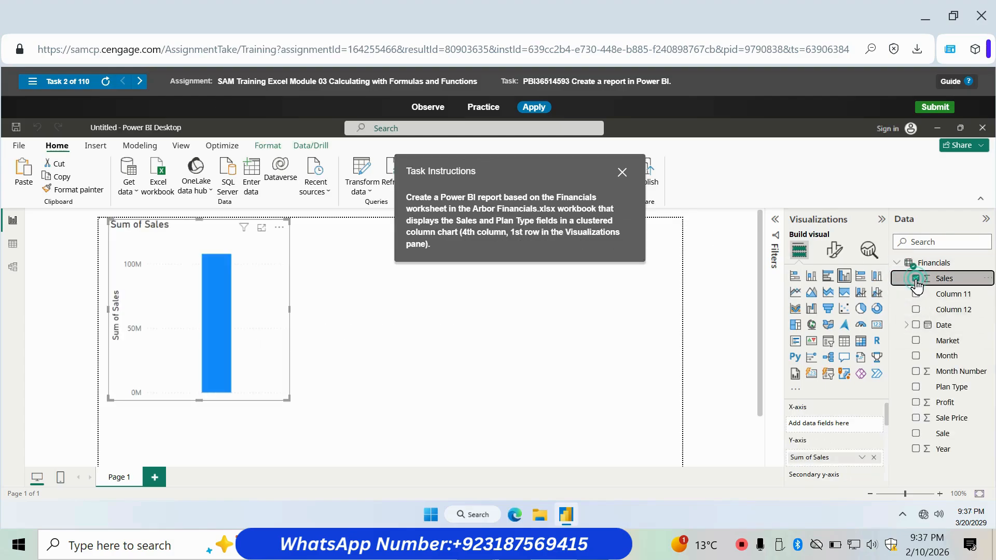
click(917, 389)
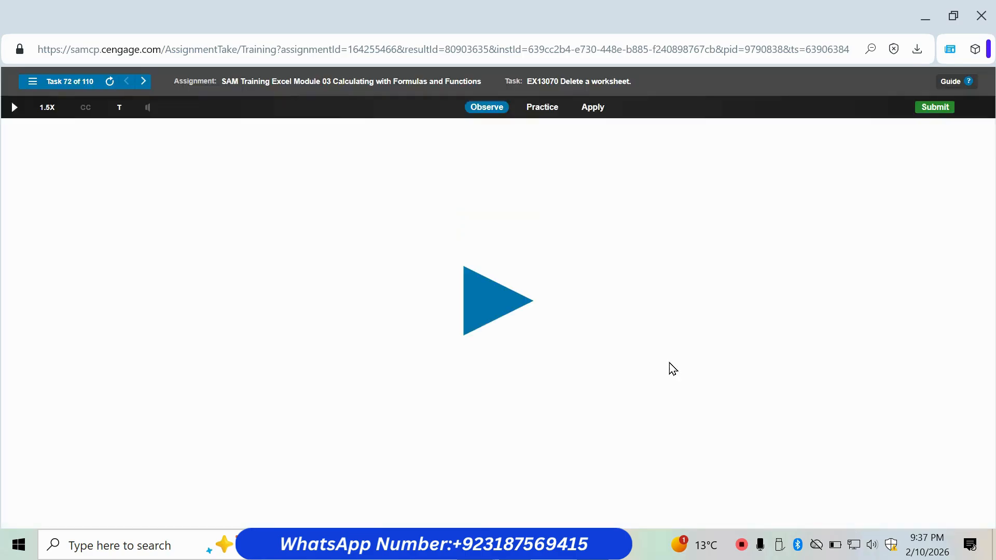
- Open training task 3 in Apply mode and load the Sales table from the Arbor Financials.xlsx workbook
click(30, 83)
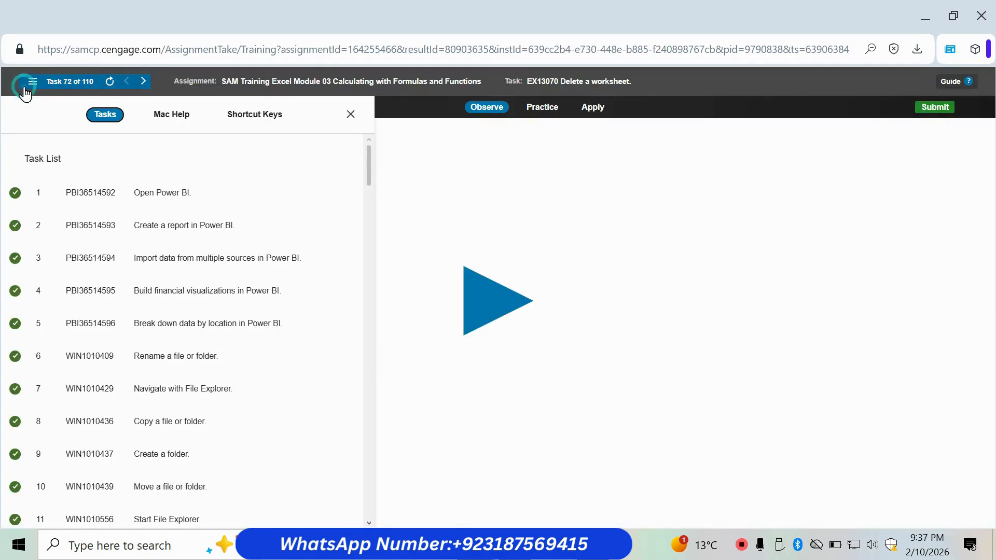
click(120, 259)
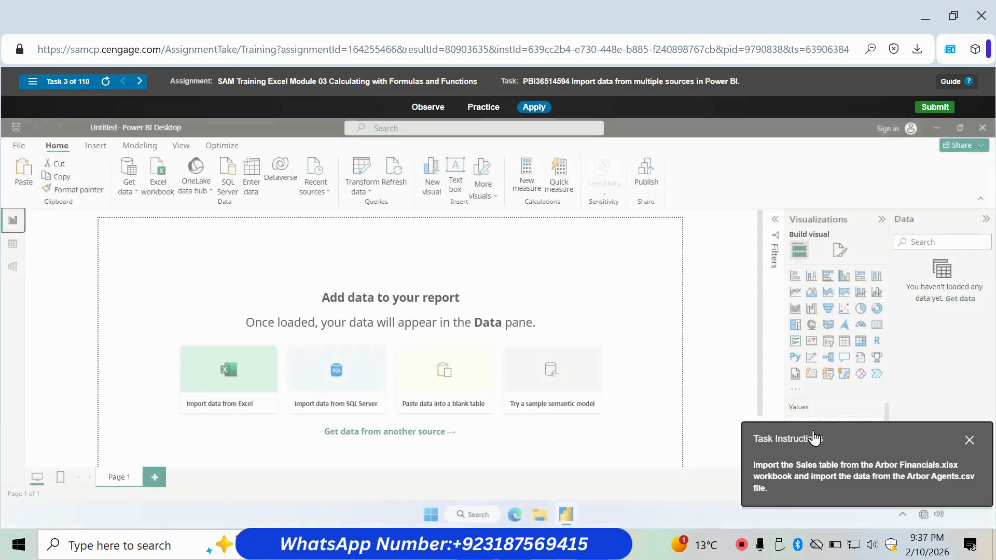
drag(847, 441, 506, 221)
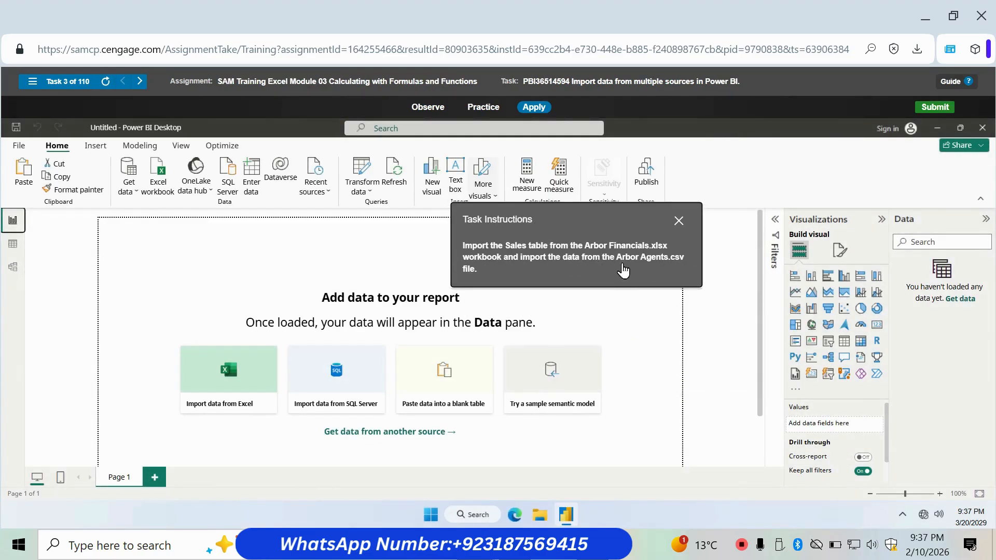
click(157, 191)
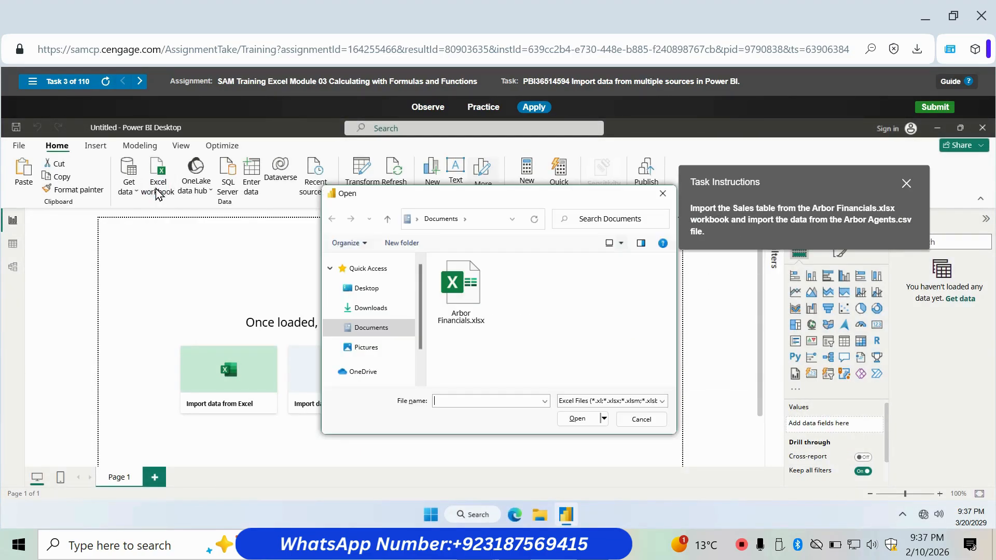
click(459, 287)
click(576, 418)
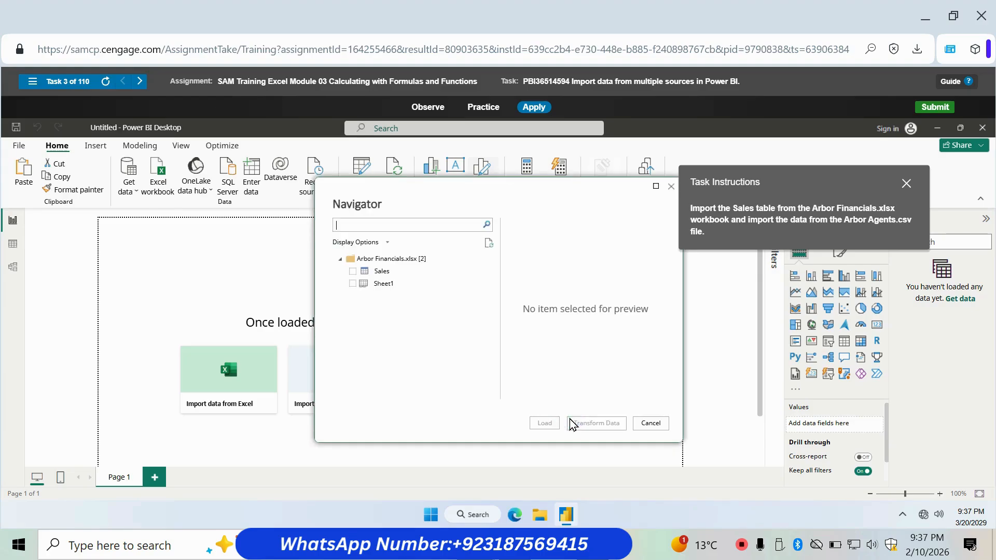
click(352, 271)
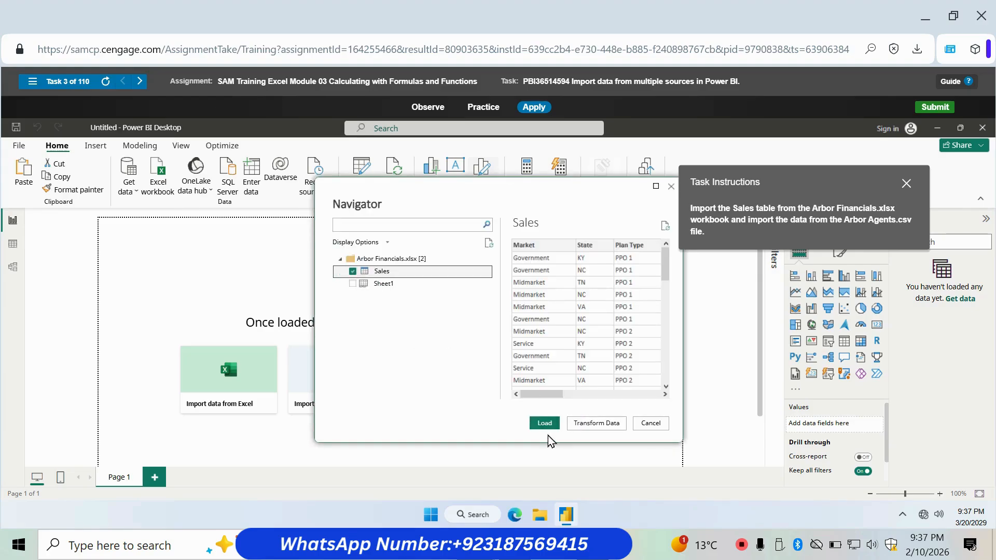
click(544, 423)
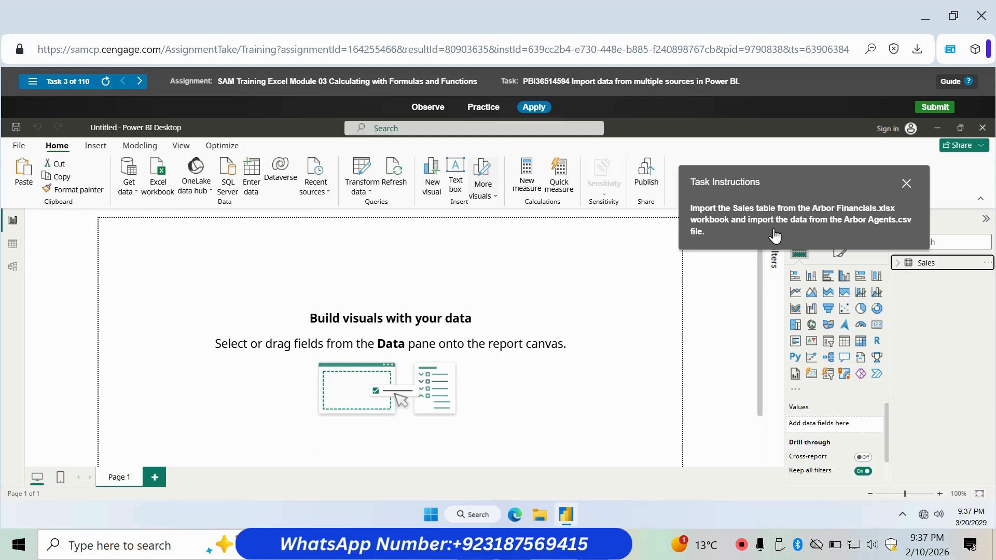
- Import the data from the Arbor Agents.csv text file into the report with its default import settings
click(129, 191)
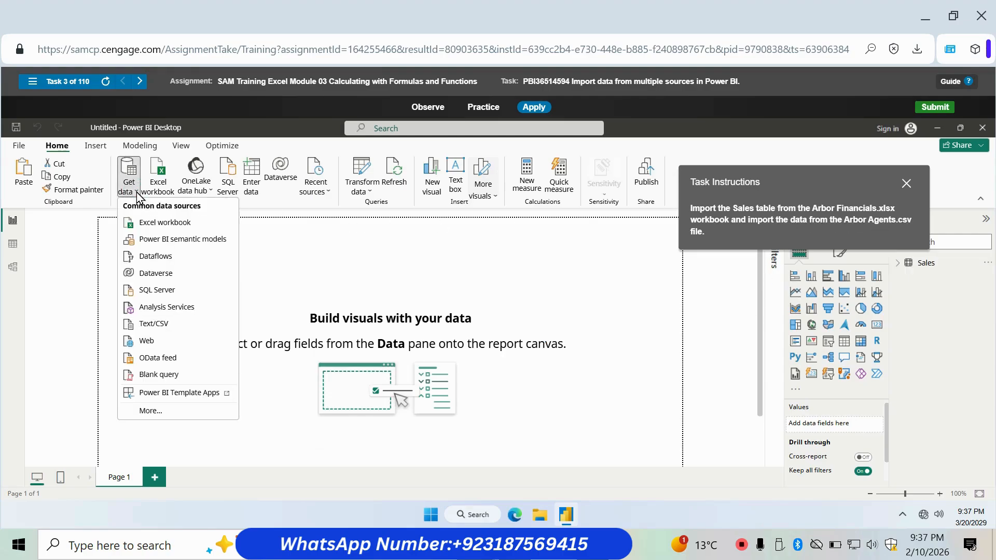
click(165, 330)
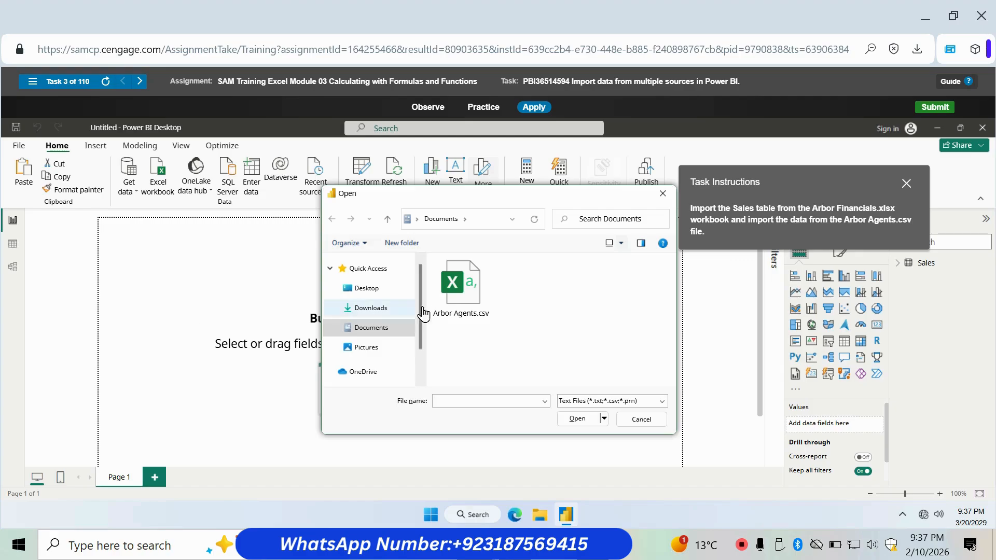
click(459, 289)
click(576, 417)
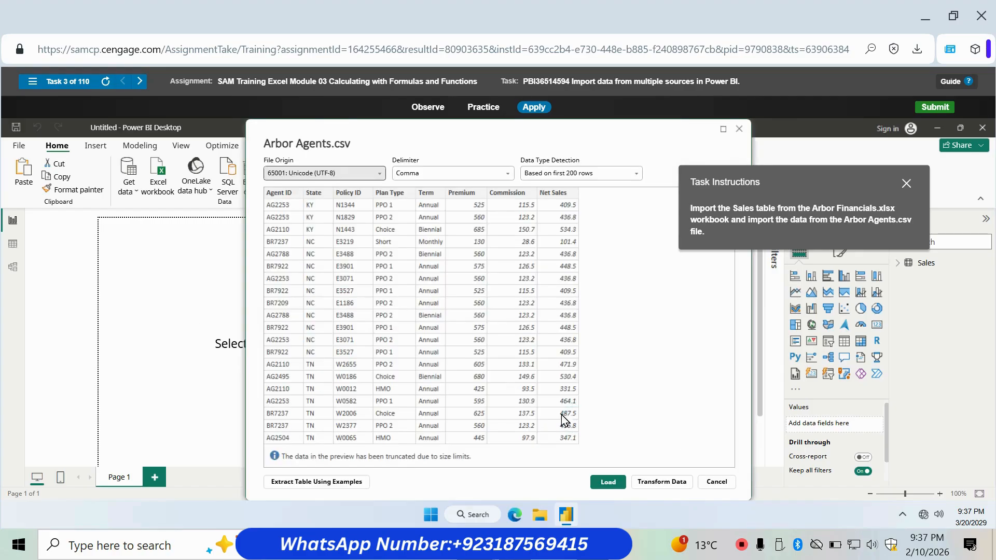
click(605, 483)
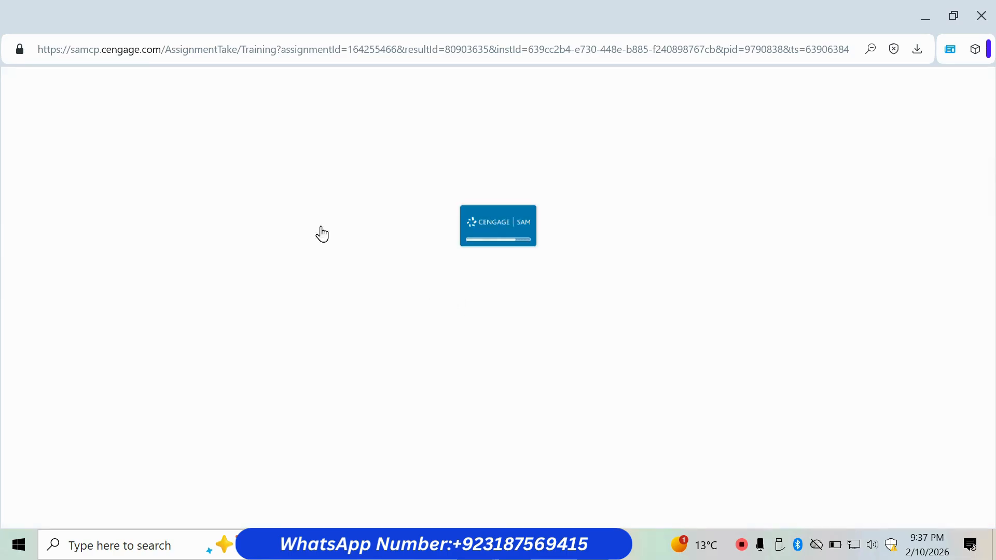
- Open training task 4 in Apply mode and insert a line chart with the Month and Profit fields of the Sales table
click(33, 81)
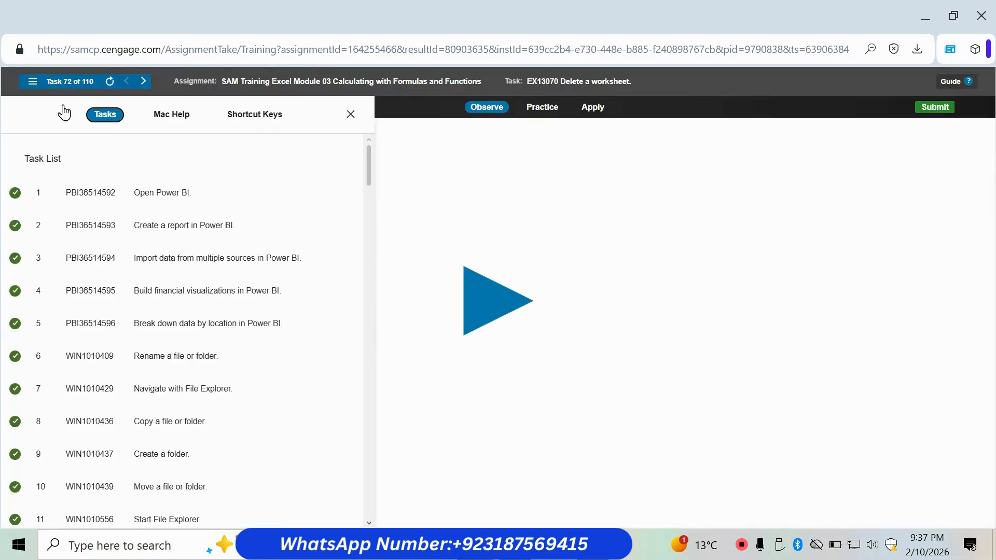
click(152, 304)
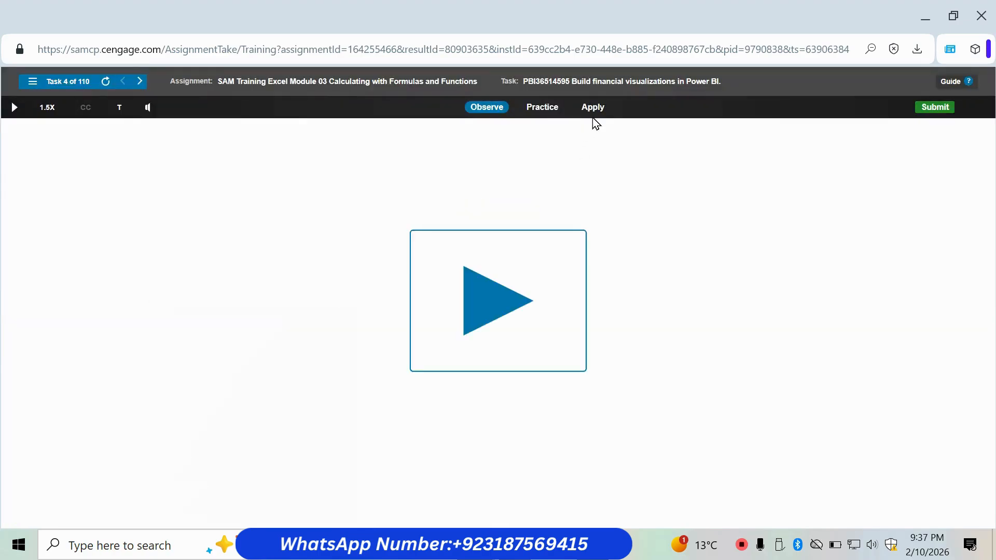
click(592, 113)
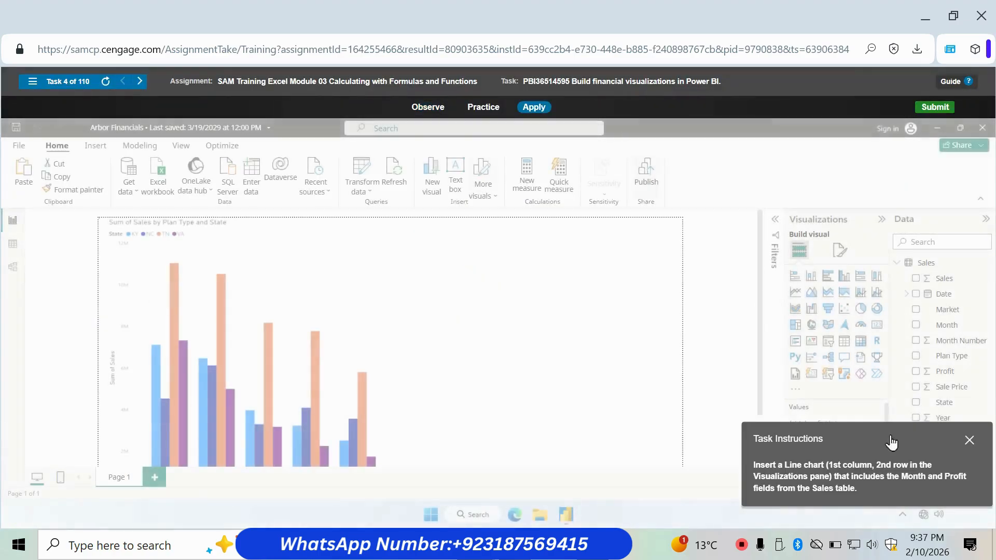
drag(891, 442, 534, 275)
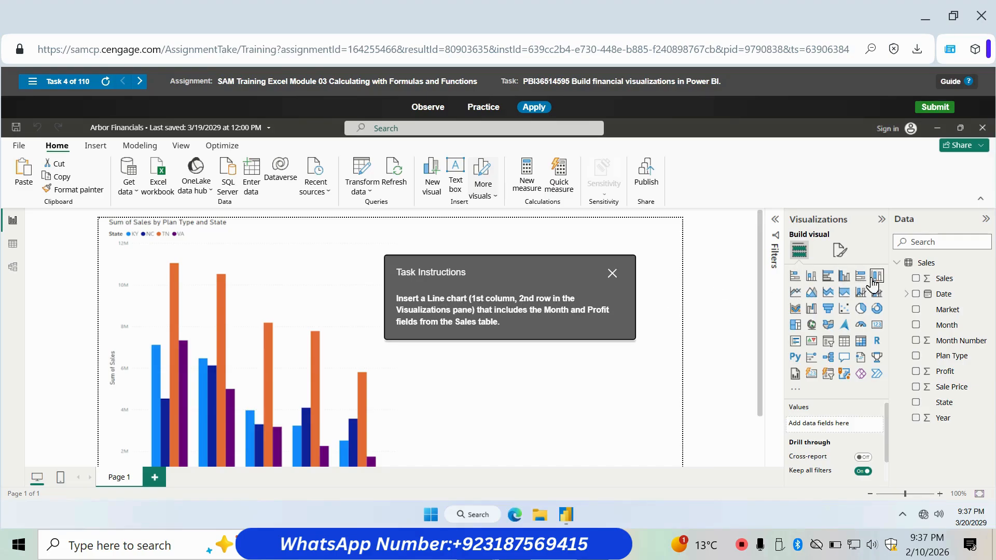
click(796, 292)
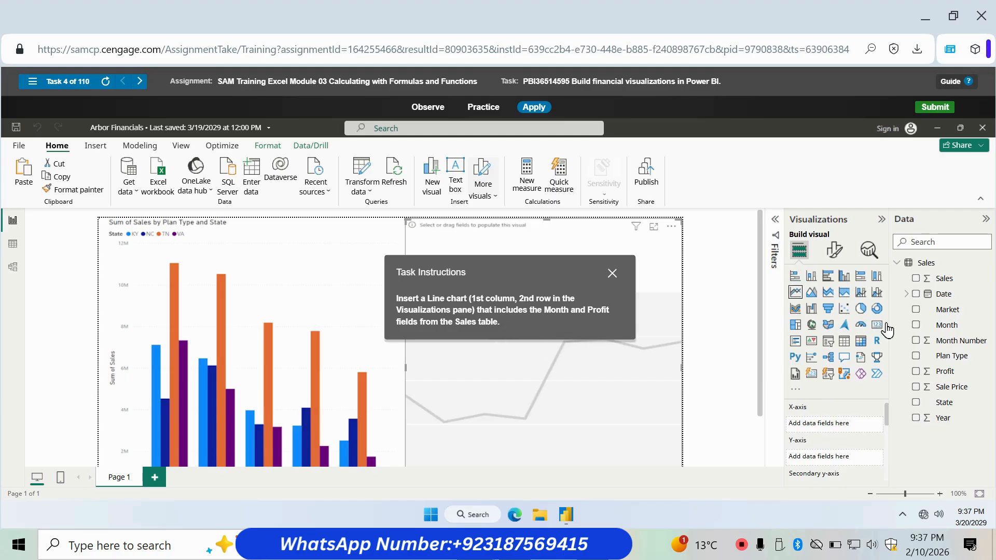
click(915, 325)
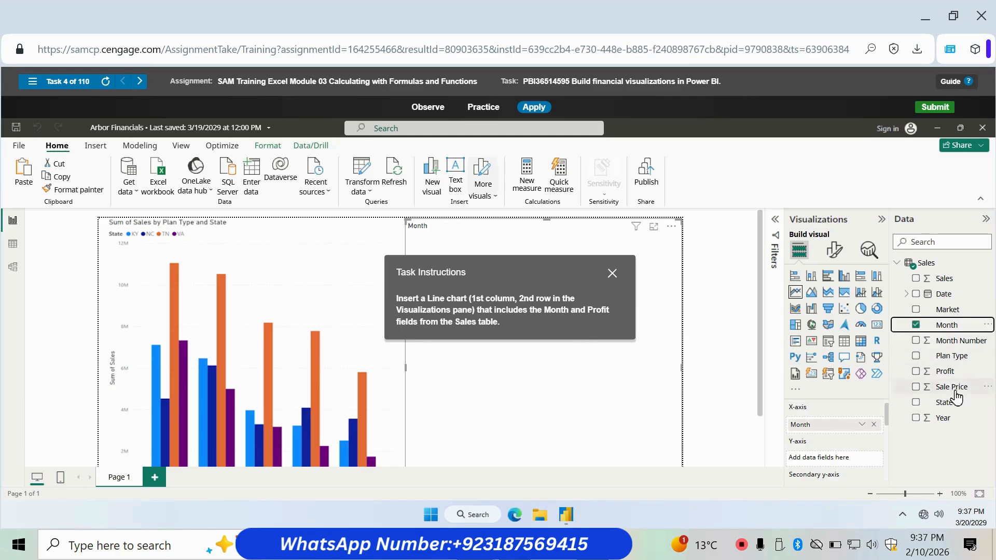
click(916, 372)
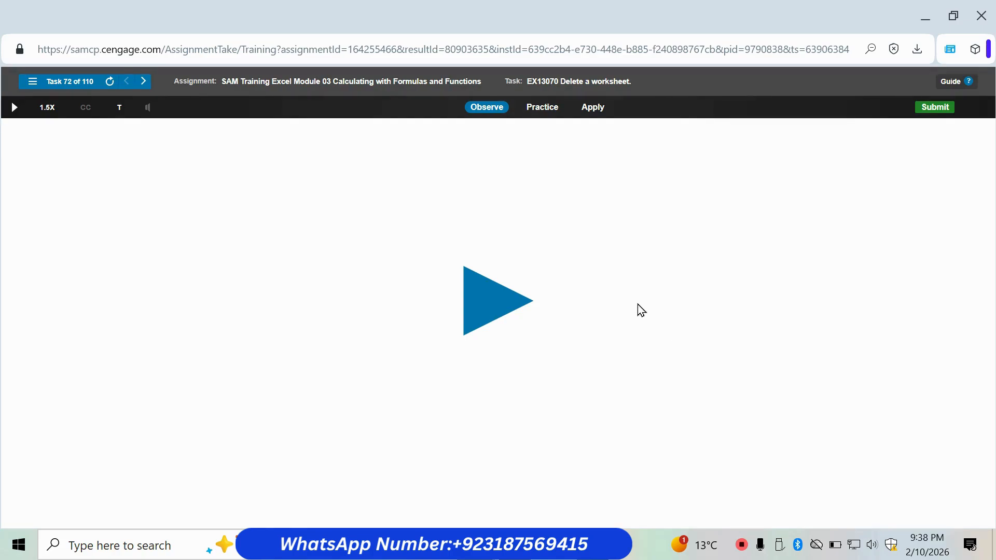
- Open training task 5 in Apply mode and insert a map showing the City and Profit fields of the Sales table
click(33, 83)
click(133, 327)
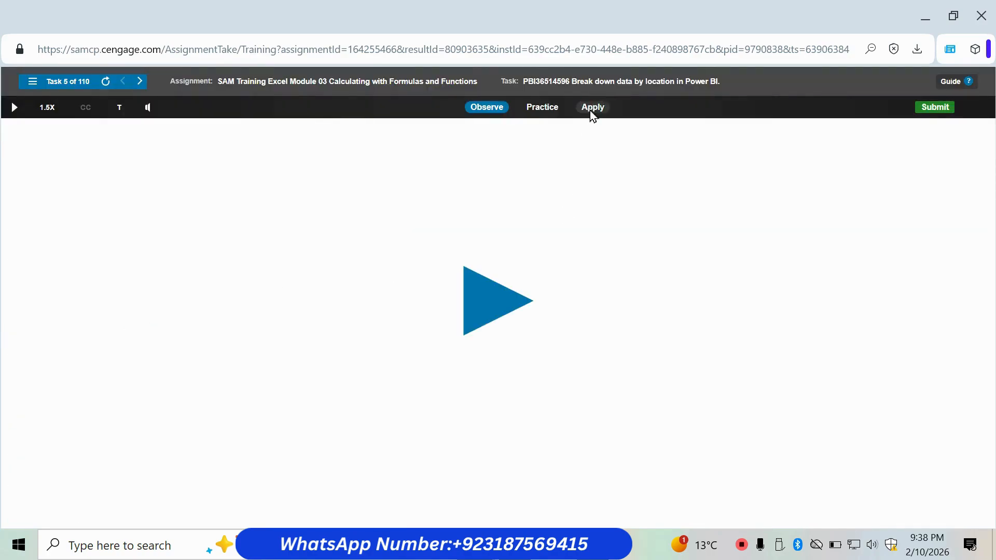
click(593, 107)
drag(852, 464, 424, 292)
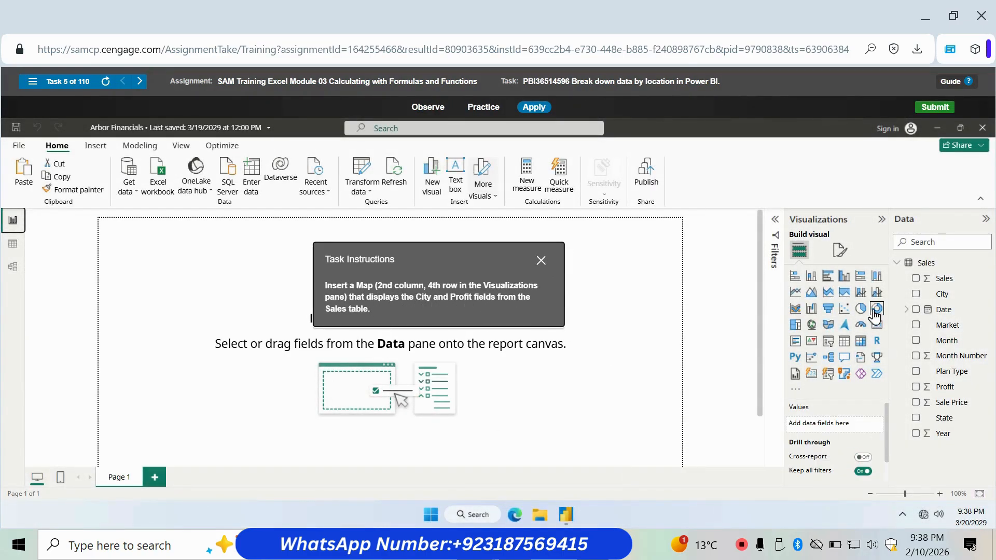
click(815, 327)
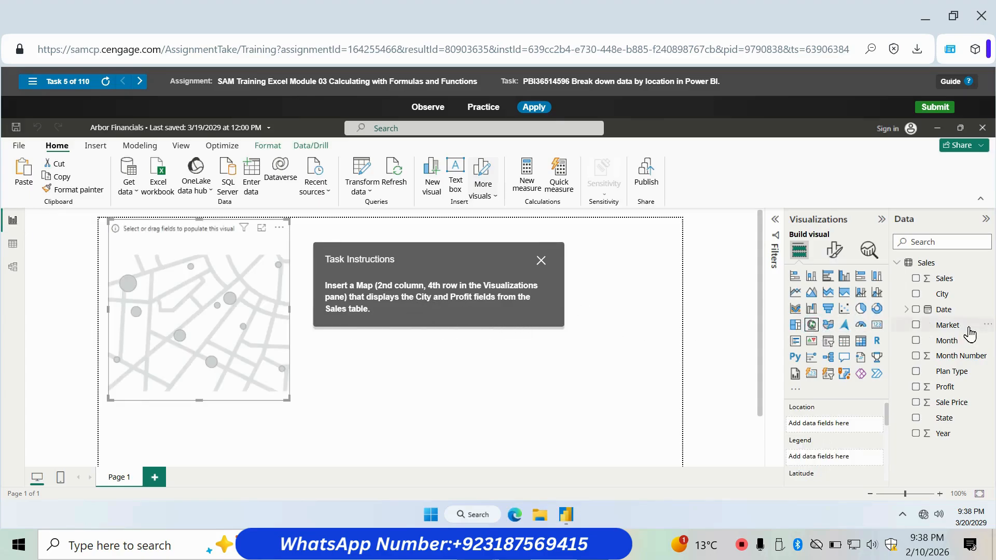
click(916, 294)
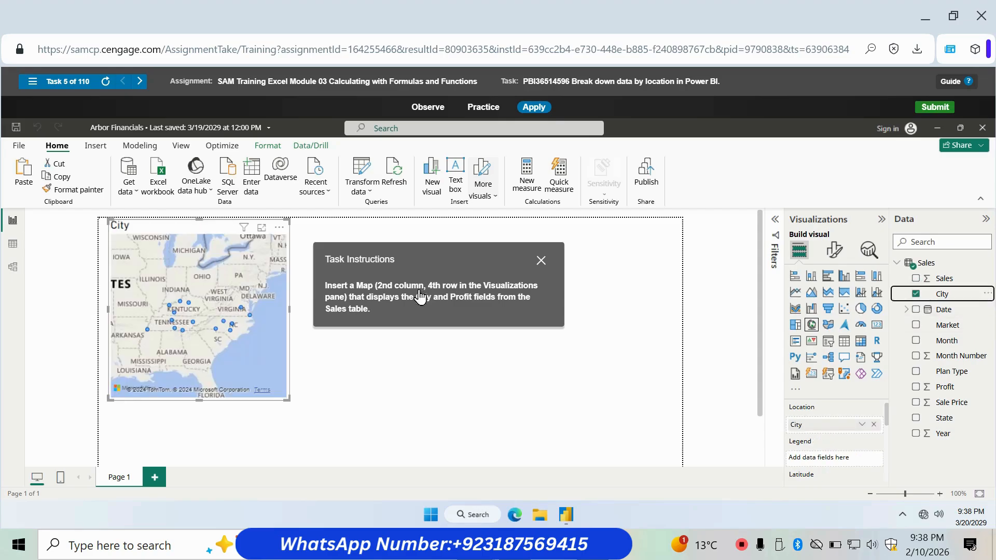
click(916, 388)
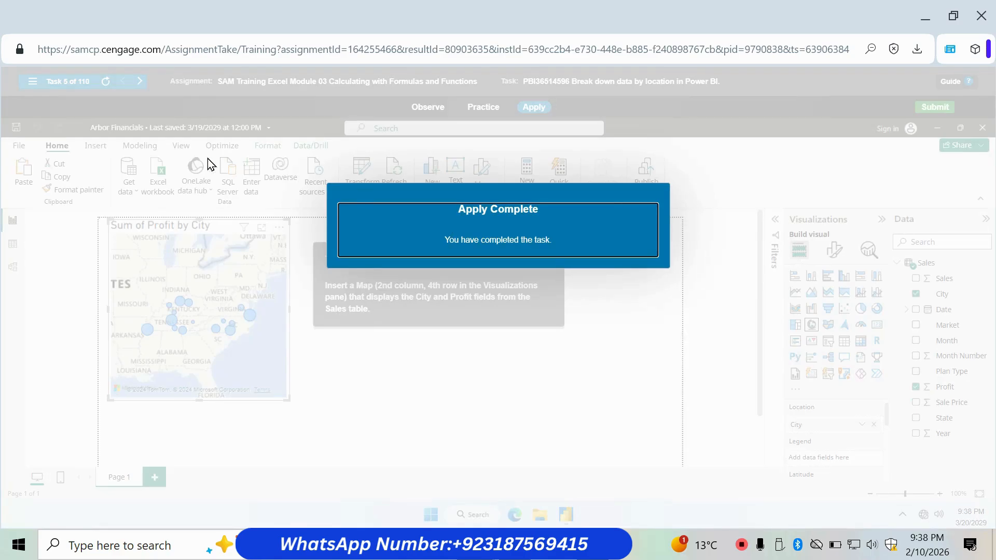
- Open training task 6 in Apply mode and rename the Rockland Financials file in Documents as Sales
click(57, 82)
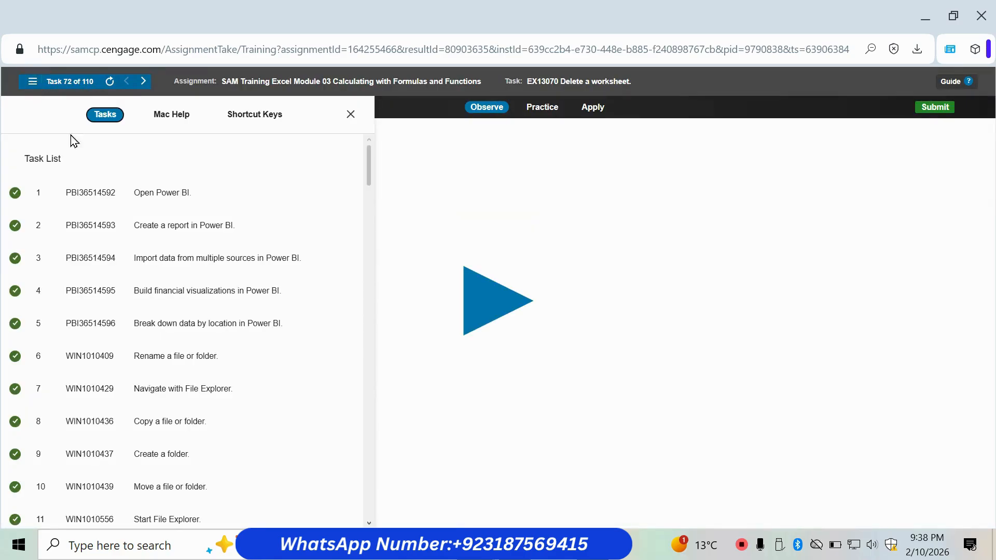
click(116, 356)
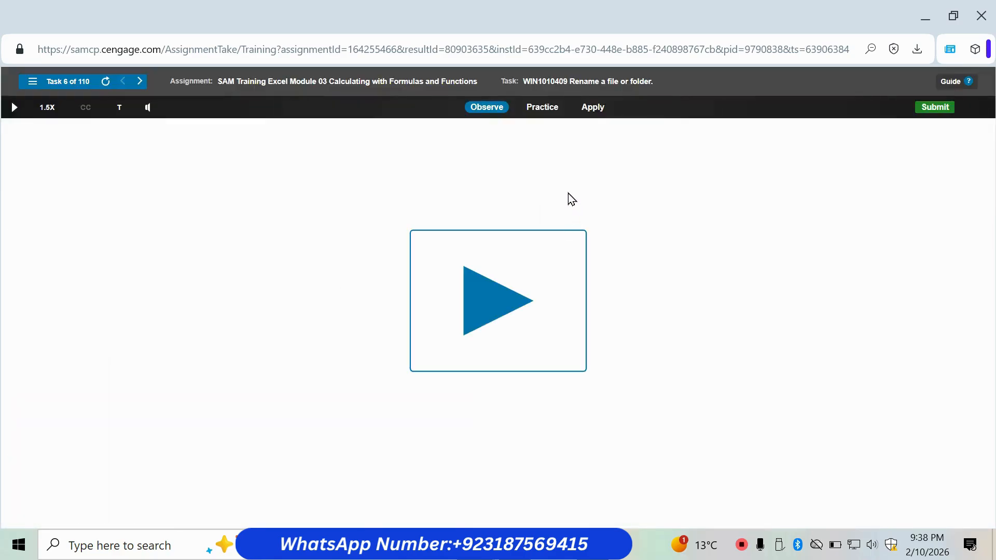
click(592, 108)
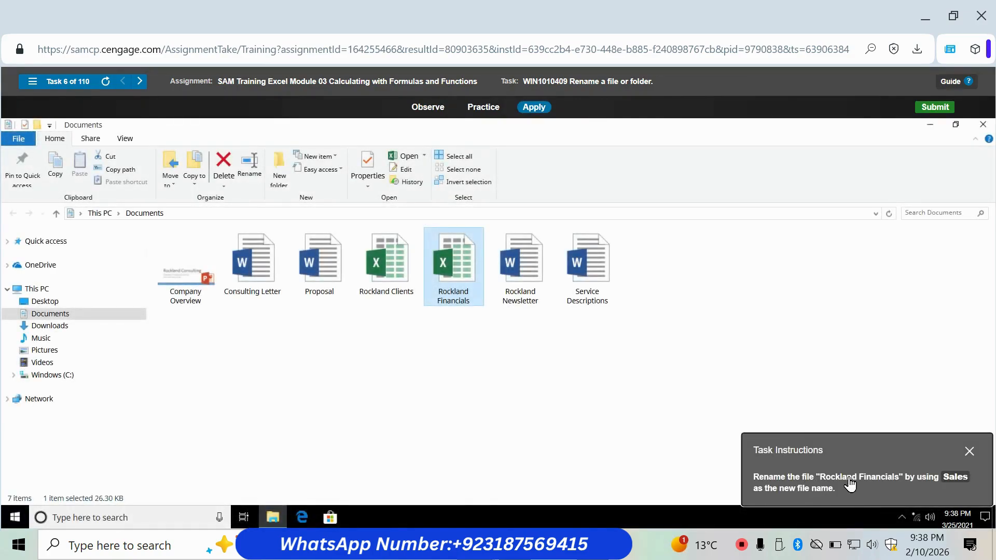
drag(851, 480, 794, 421)
right_click(456, 275)
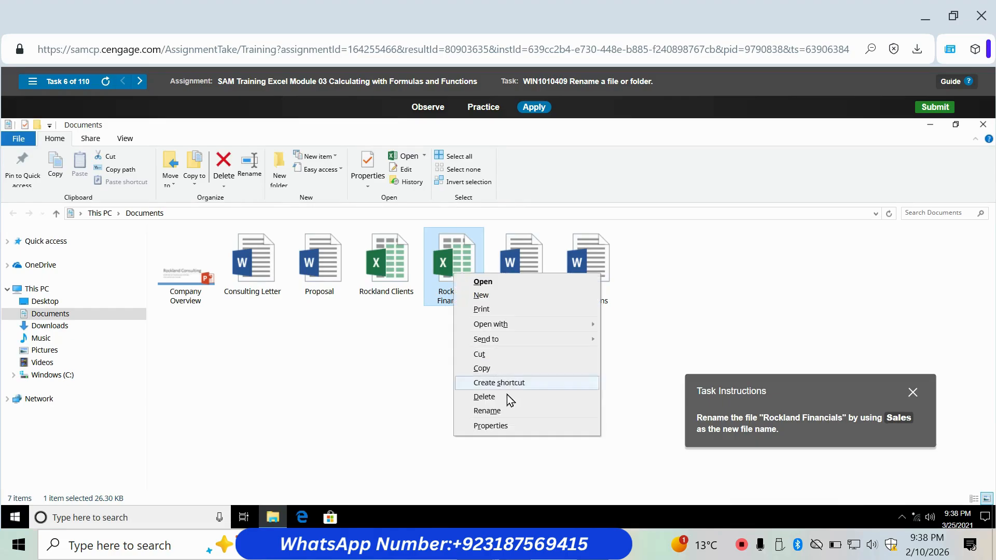
click(499, 413)
text(Sa)
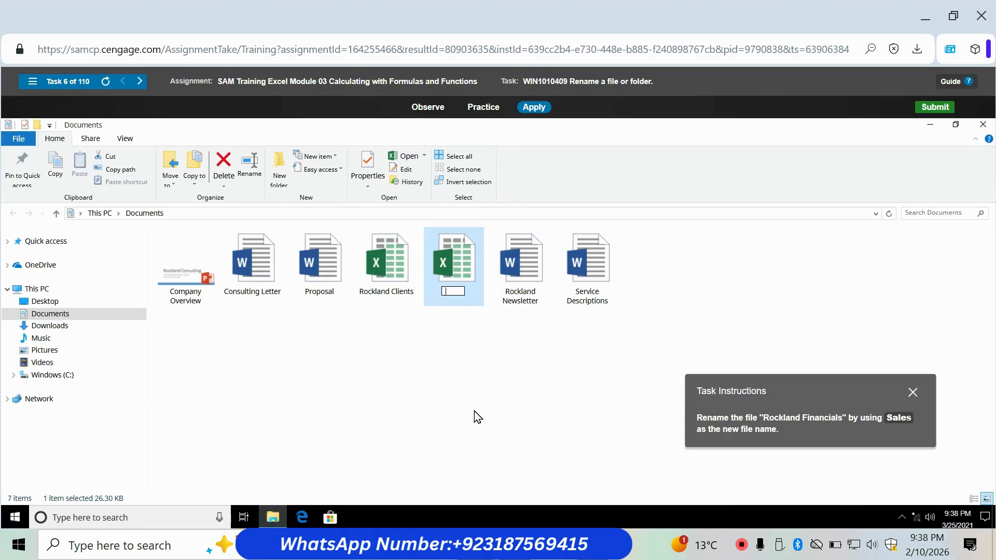
text(les)
key(Return)
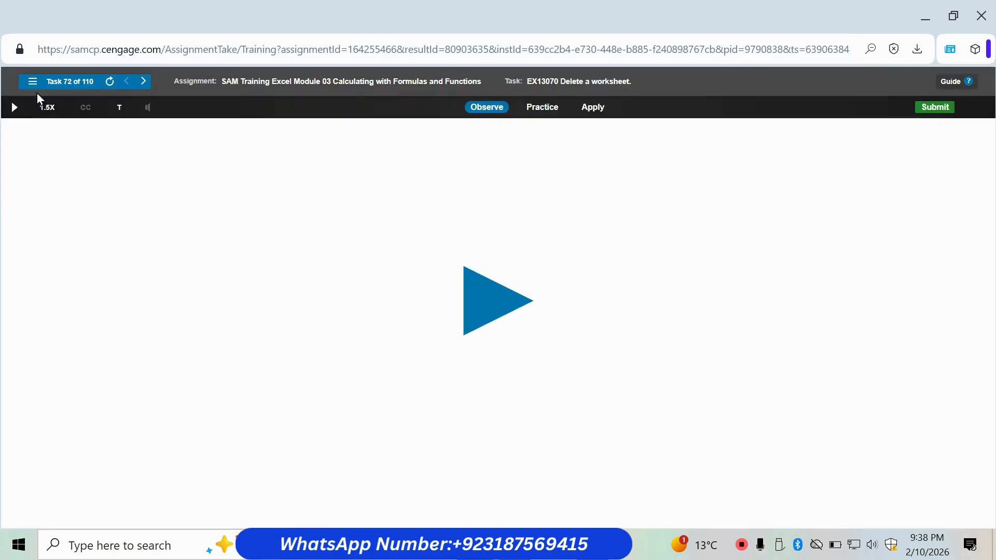
- Open training task 7 in Apply mode and start File Explorer in the simulated desktop
click(33, 83)
click(156, 401)
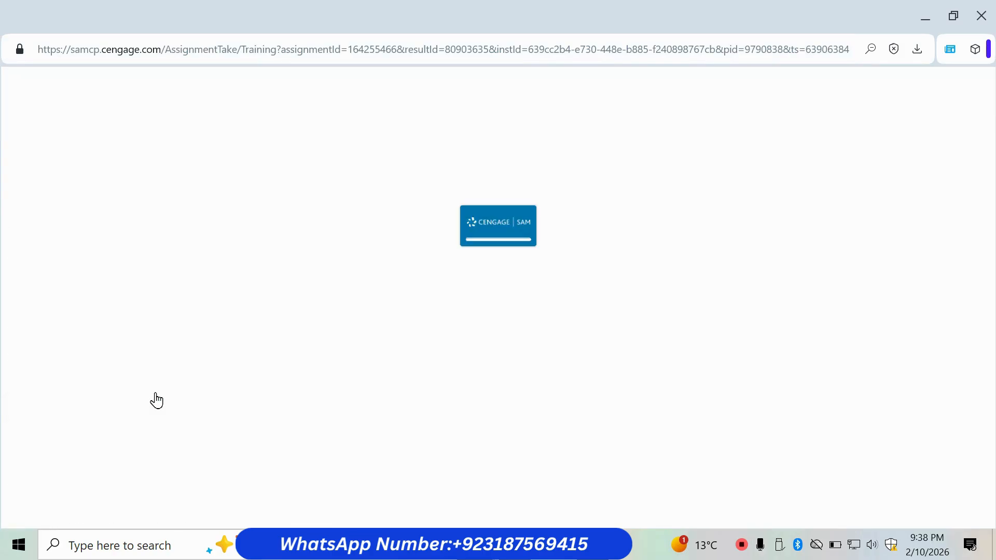
click(586, 111)
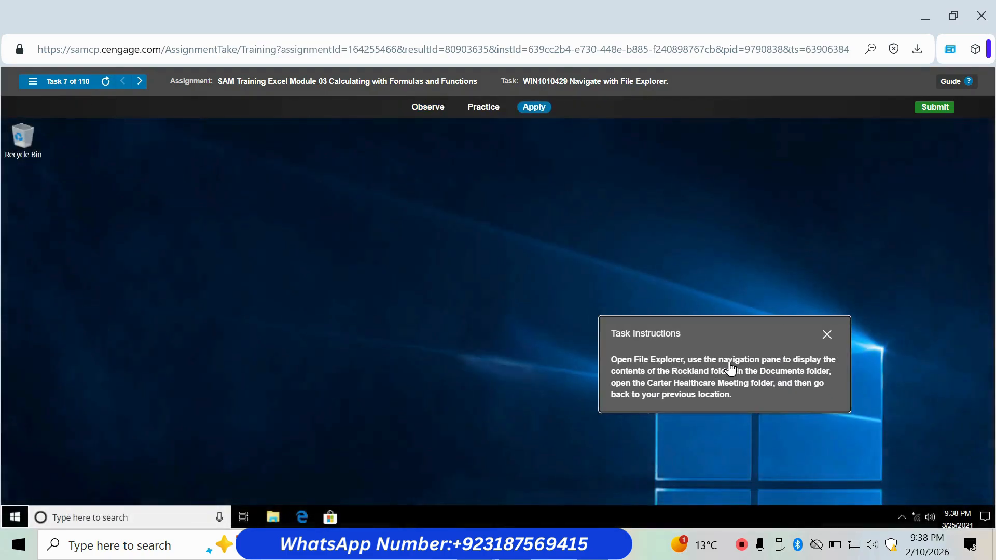
click(271, 517)
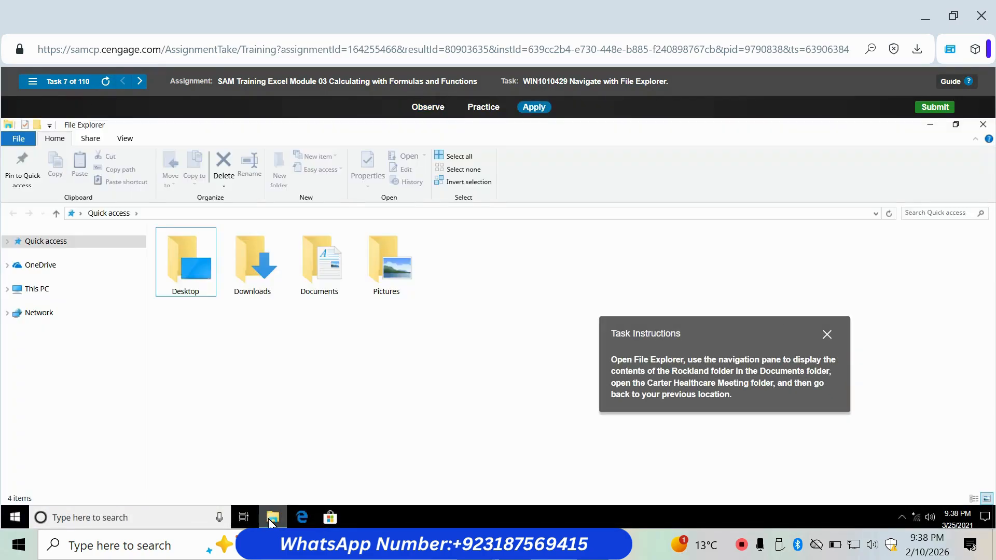
- Navigate through This PC and Documents to the Rockland folder, open its Carter Healthcare Meeting folder, and go back to the previous location
click(174, 272)
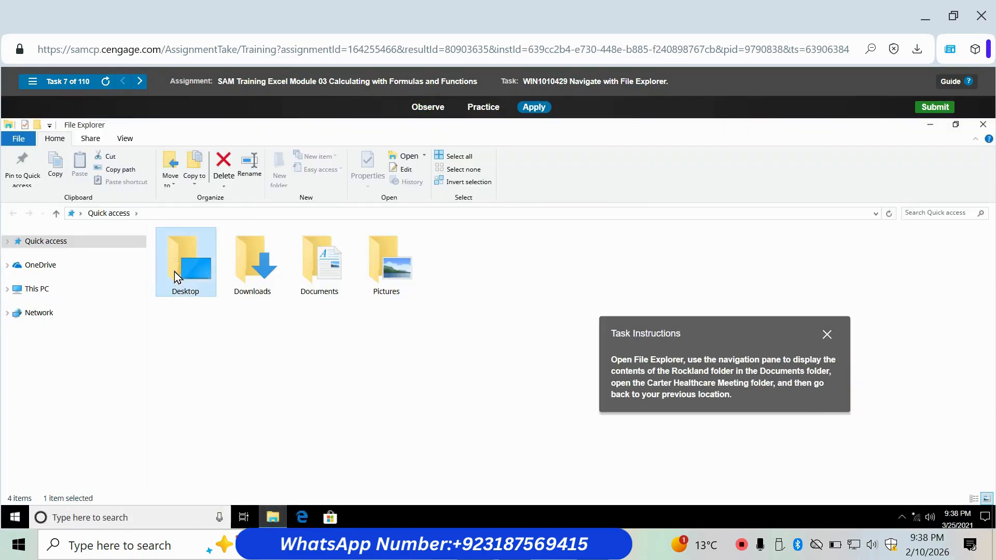
click(8, 291)
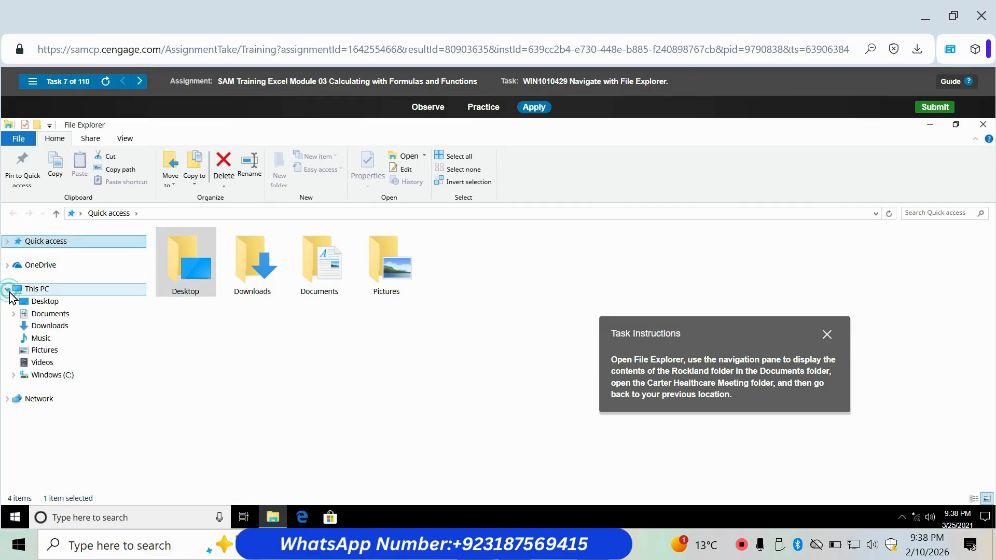
click(13, 314)
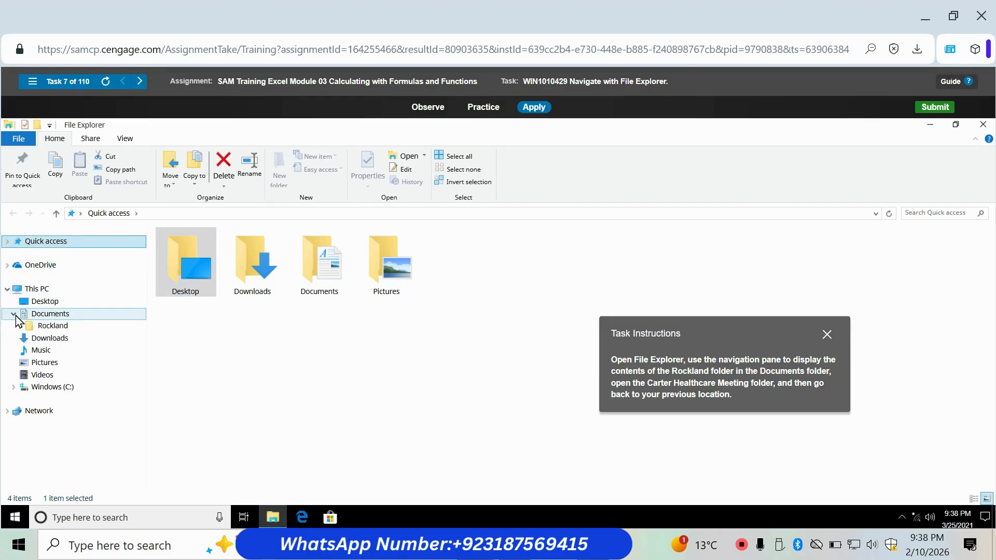
click(52, 326)
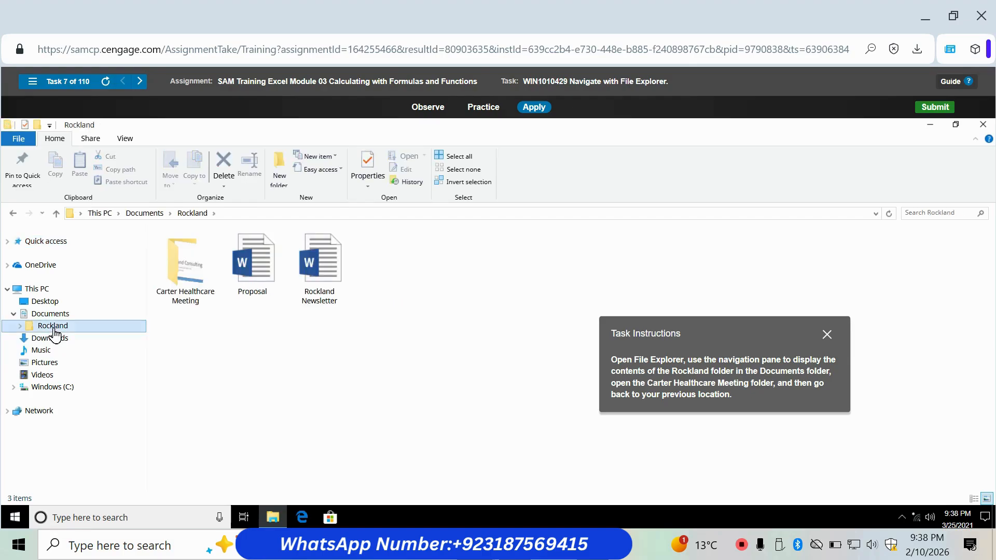
double_click(185, 293)
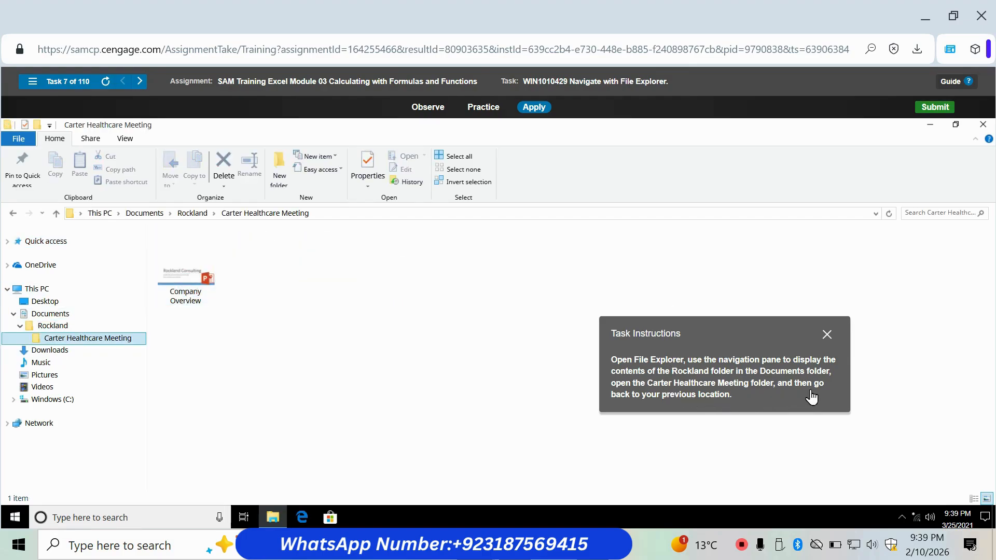
click(13, 213)
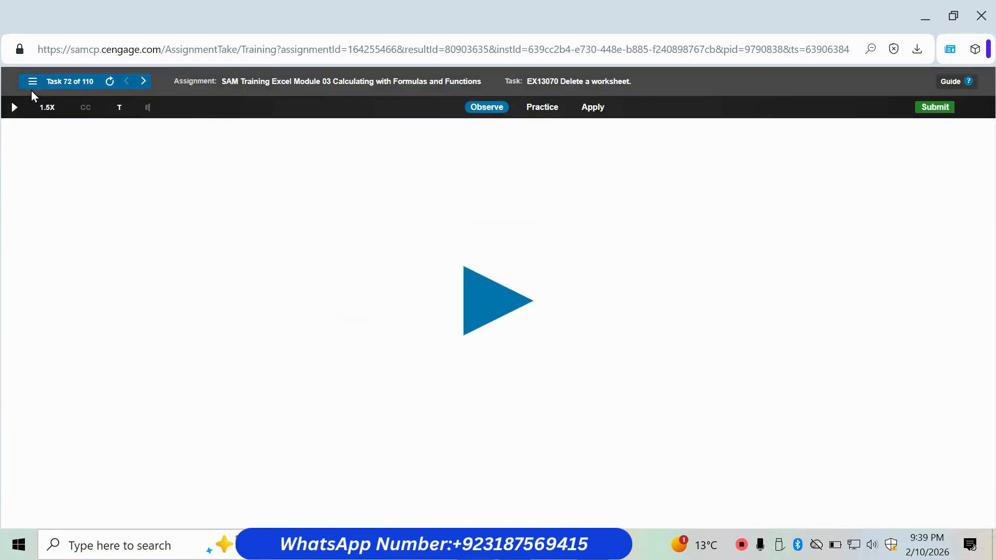
- Open training task 8 in Apply mode and select the Operations folder inside the Rockland folder
click(32, 83)
click(107, 423)
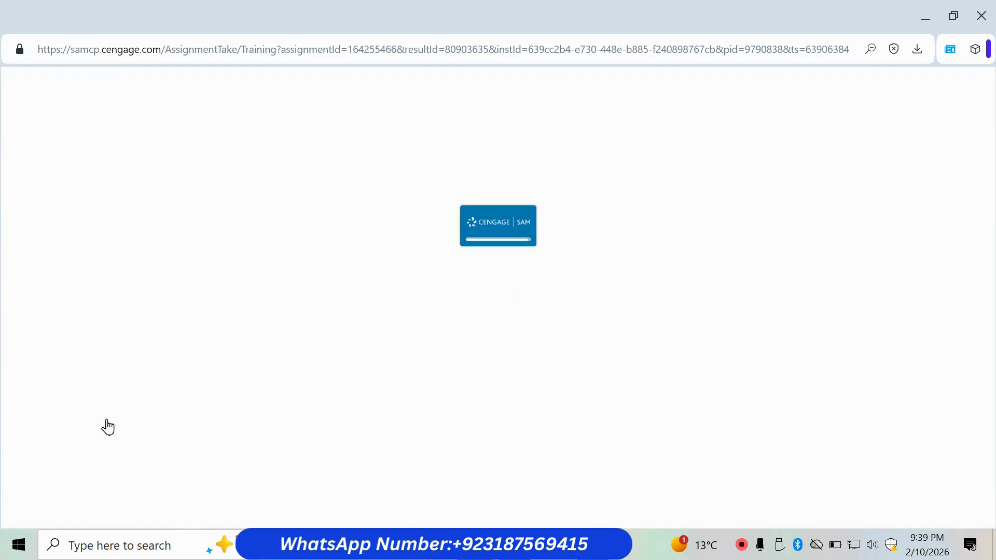
click(595, 106)
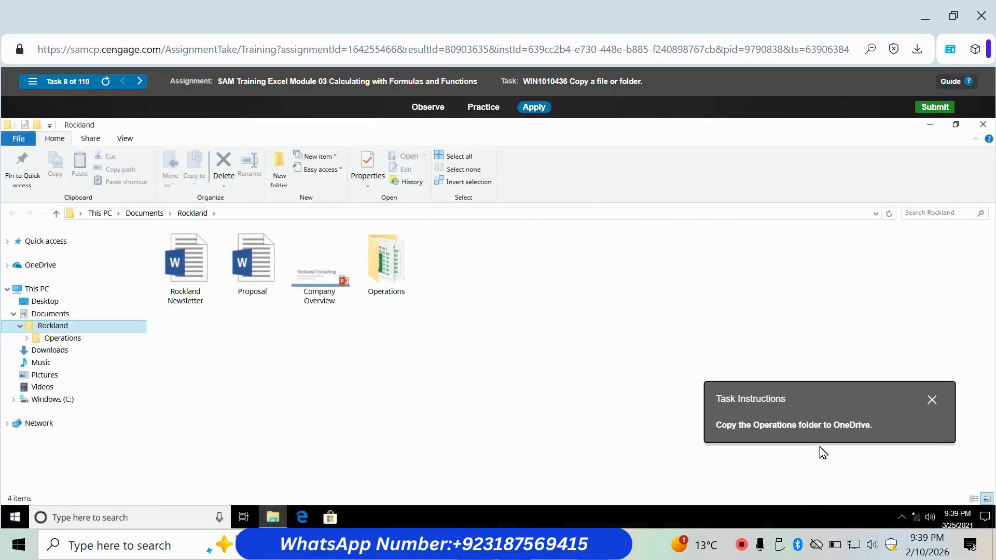
click(385, 285)
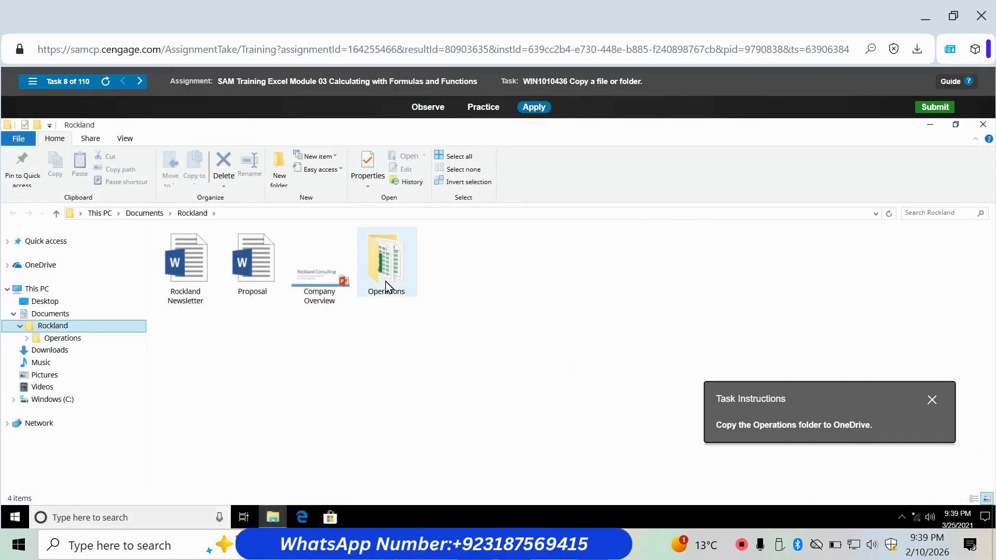